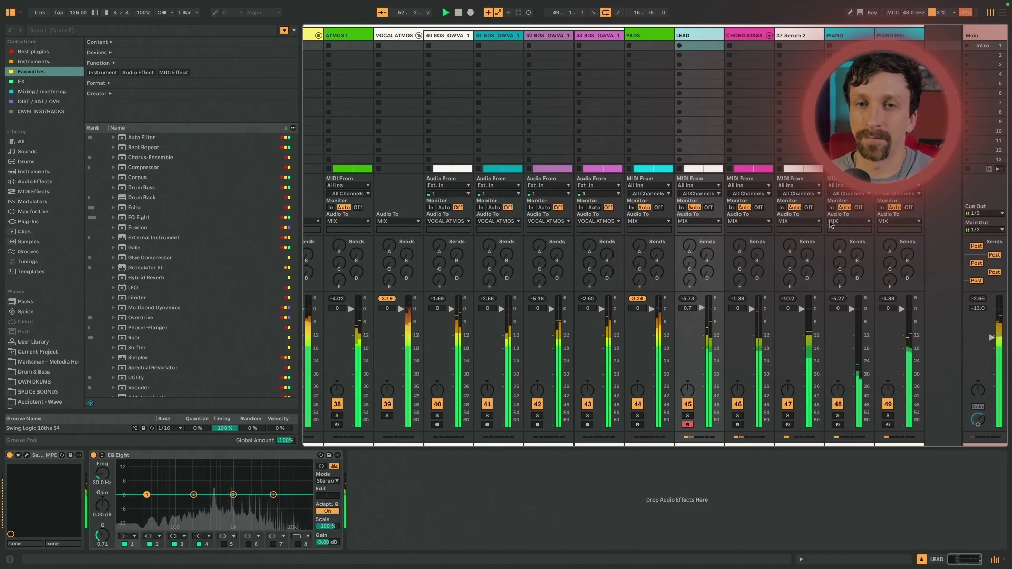
Unfold the DRUMS group and look over the drum, bass, atmosphere and melodic tracks in the mixer.
scroll(544, 359, "left", 3)
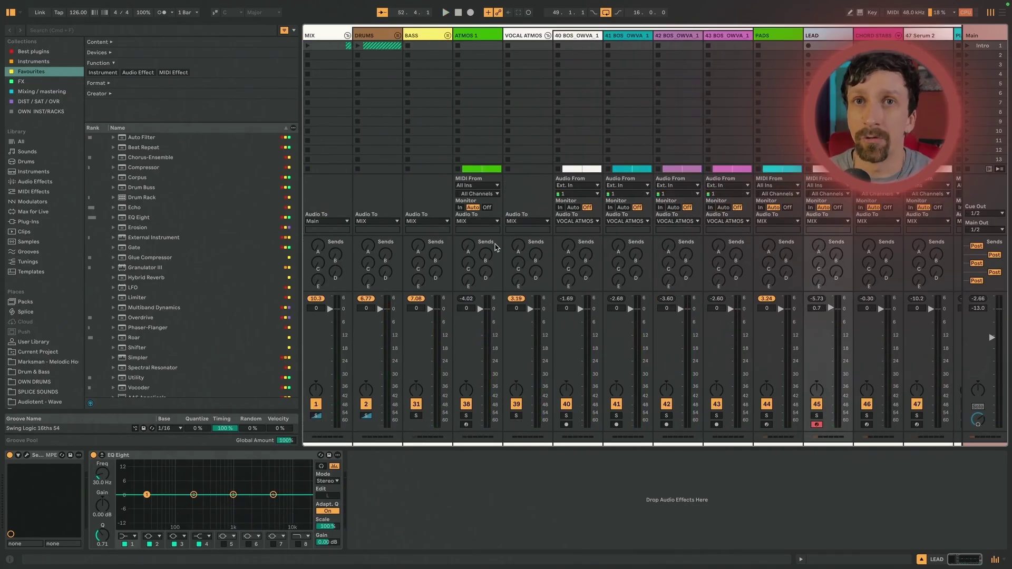
left_click(398, 35)
left_click(380, 41)
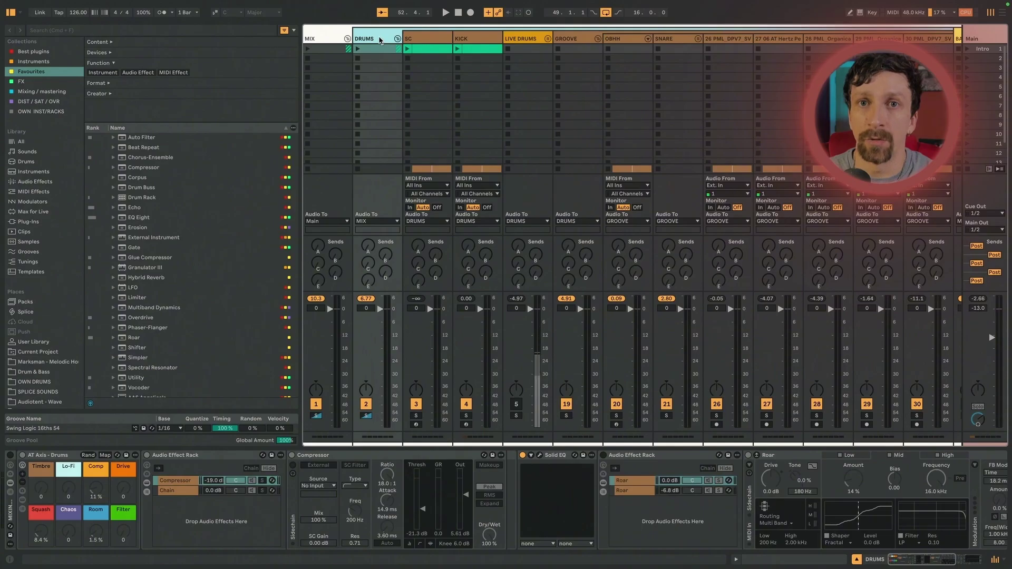
scroll(380, 40, "right", 5)
left_click(380, 40)
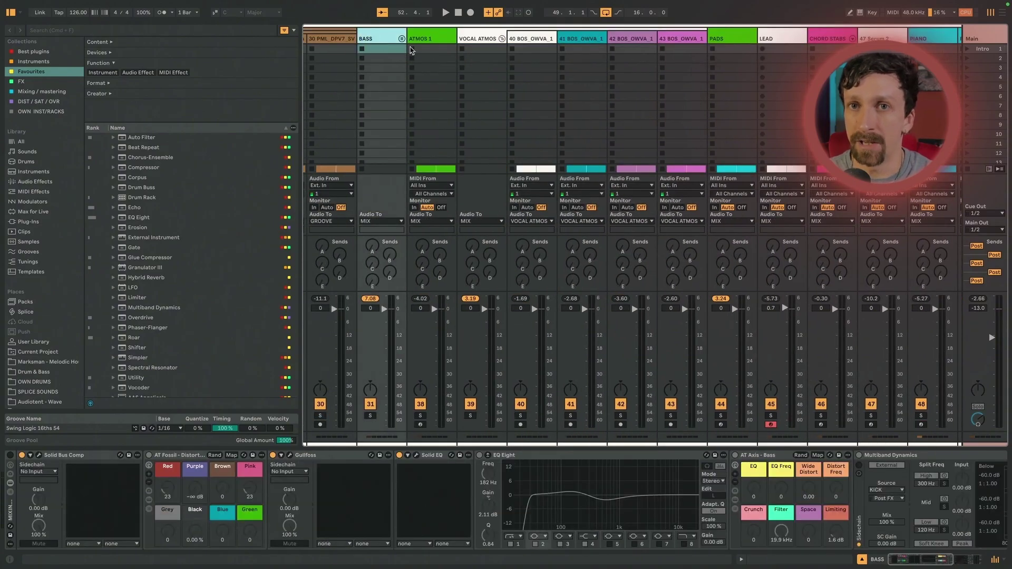
scroll(633, 237, "right", 2)
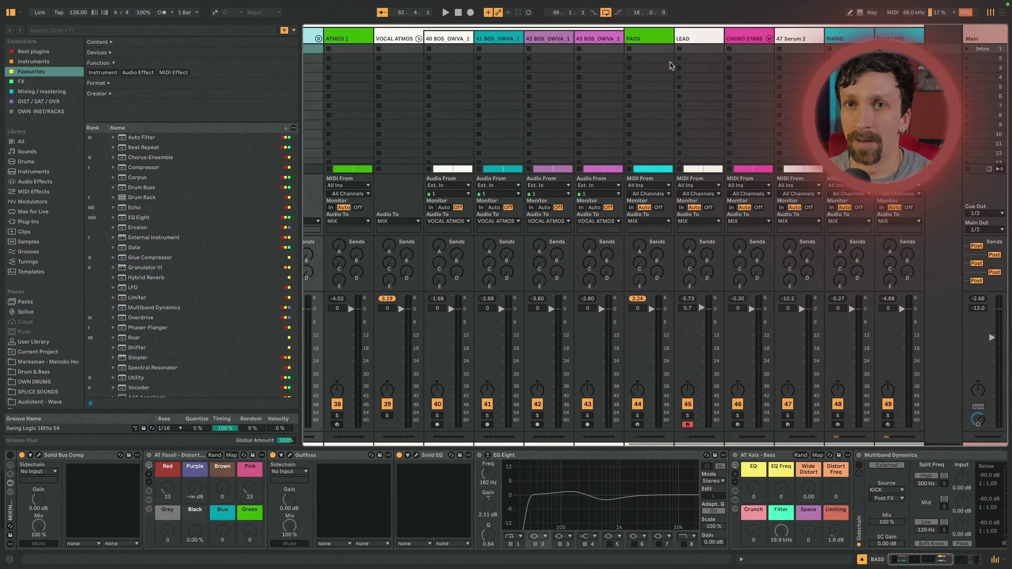
scroll(557, 43, "left", 2)
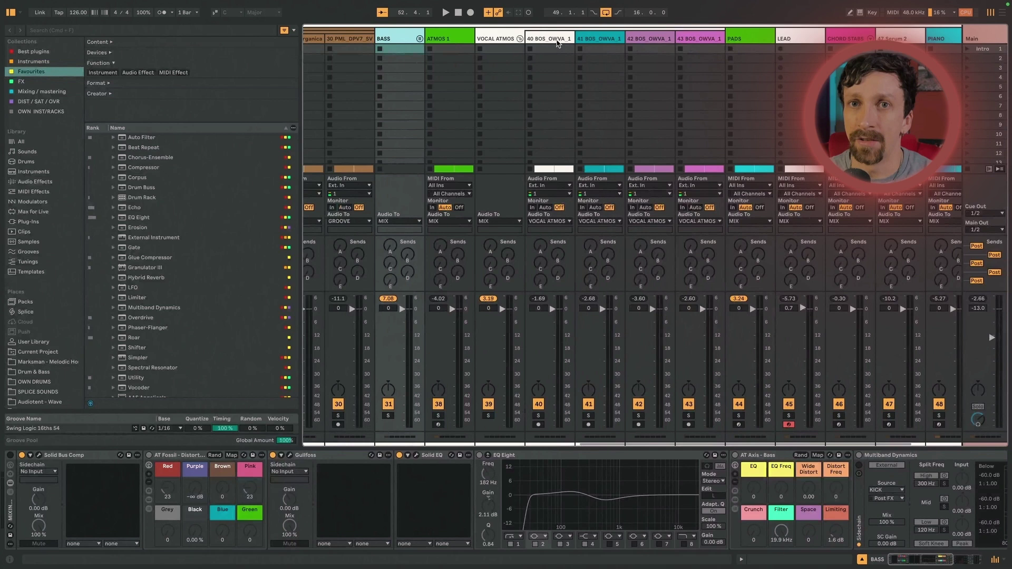
scroll(558, 44, "left", 10)
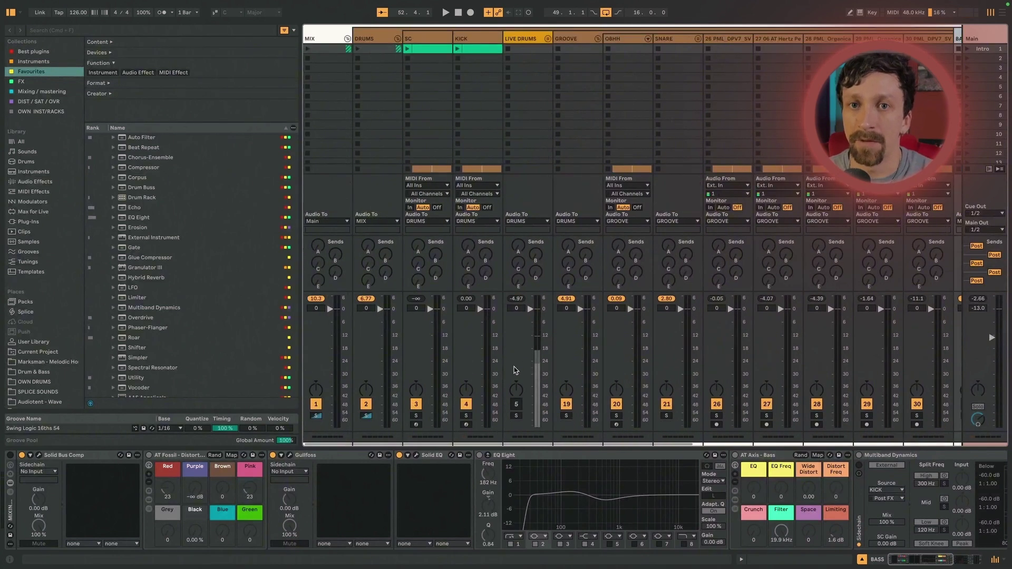
Solo the KICK track and play it back briefly to check its level.
left_click(466, 415)
key("space")
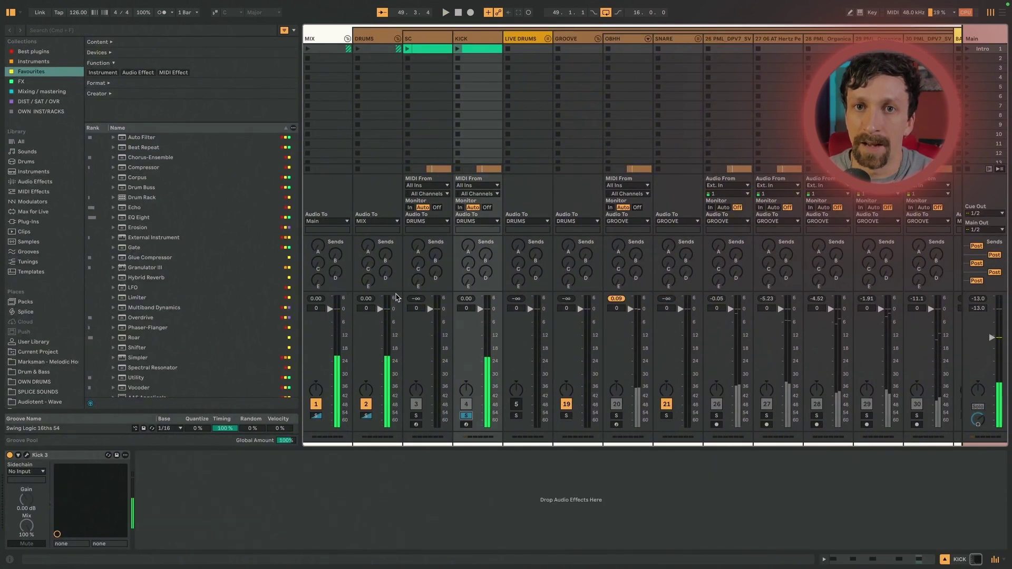
key("space")
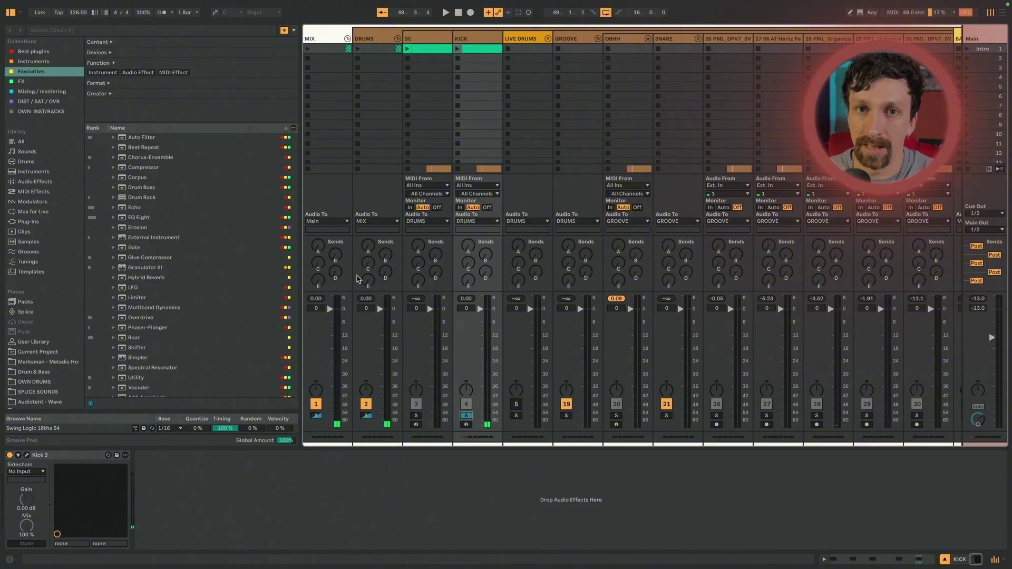
Set the DRUMS group volume to -12 dB and play the soloed kick to check the level.
left_click(367, 308)
type("-12")
key("Return")
key("space")
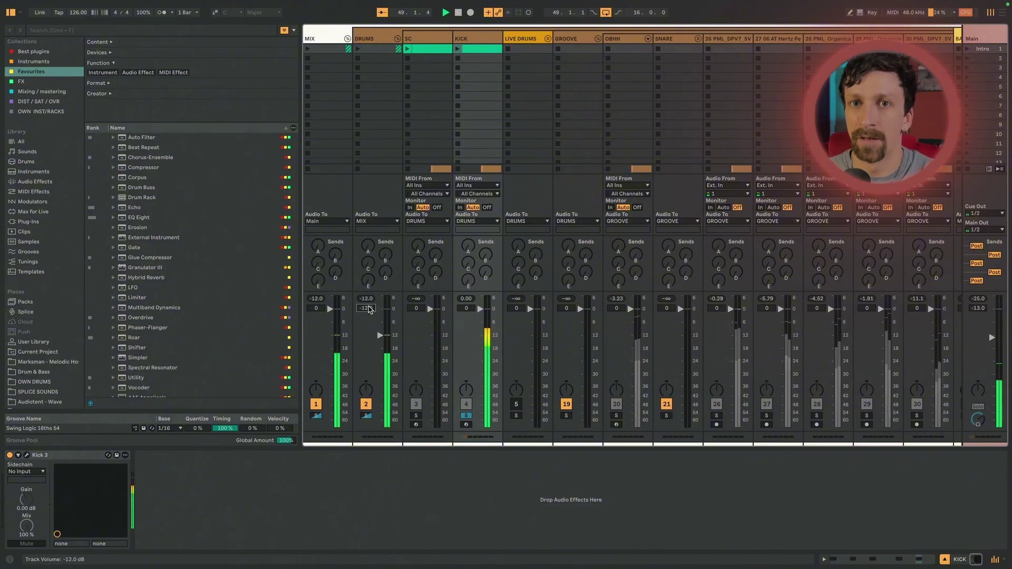
scroll(364, 303, "right", 1)
key("space")
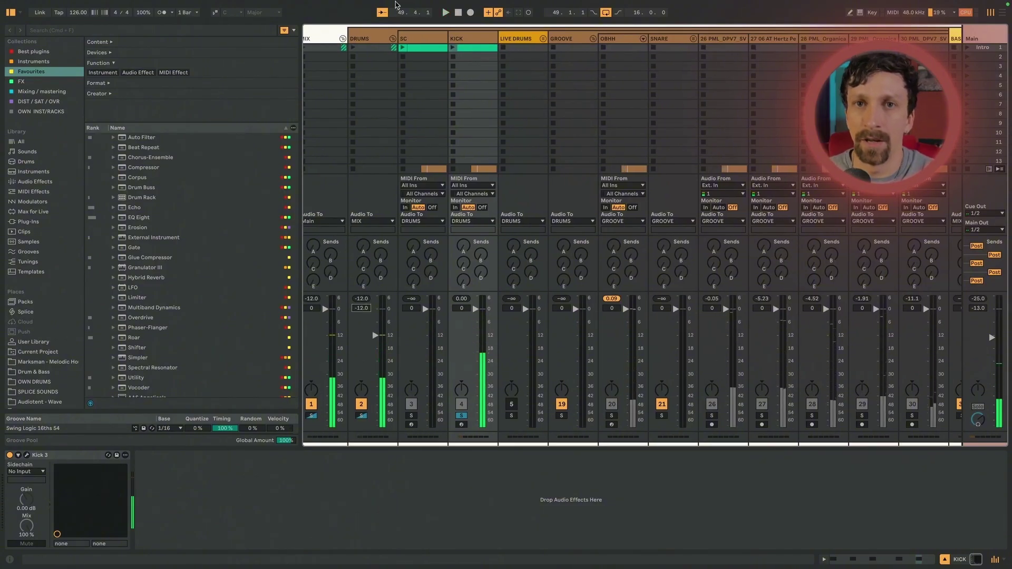
Fold the DRUMS group, solo the BASS group and lower its volume to -15.8 dB during playback.
left_click(392, 41)
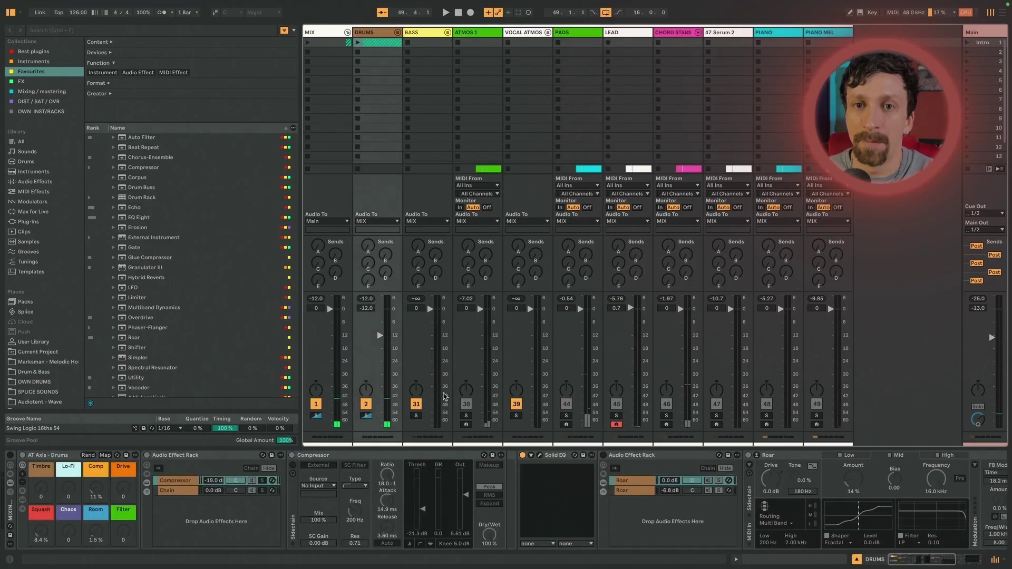
left_click(417, 416)
key("space")
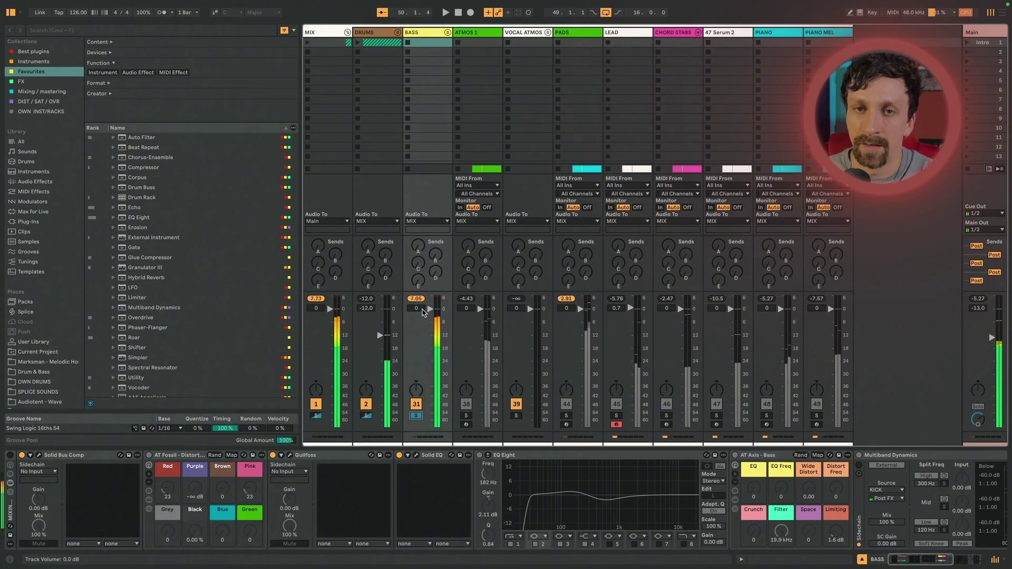
left_click_drag(423, 313, 424, 358)
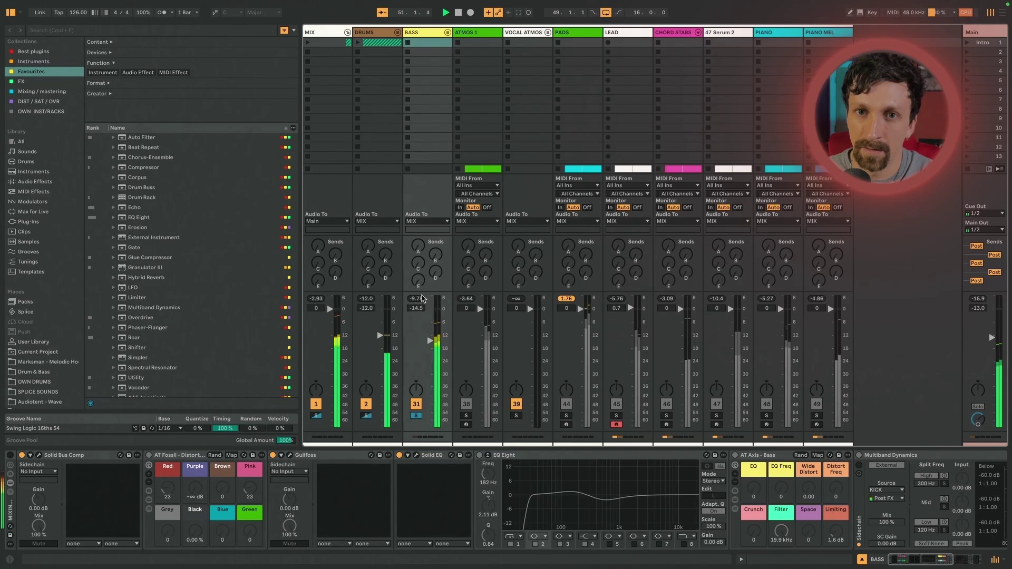
left_click_drag(419, 308, 420, 315)
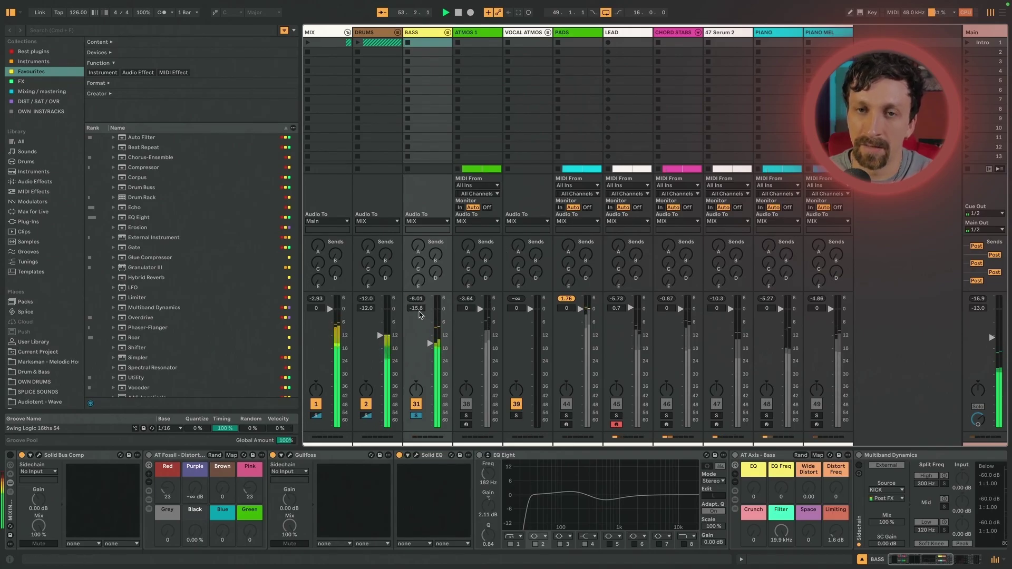
Unfold the BASS and DRUMS groups and play back the soloed tracks briefly.
left_click(447, 32)
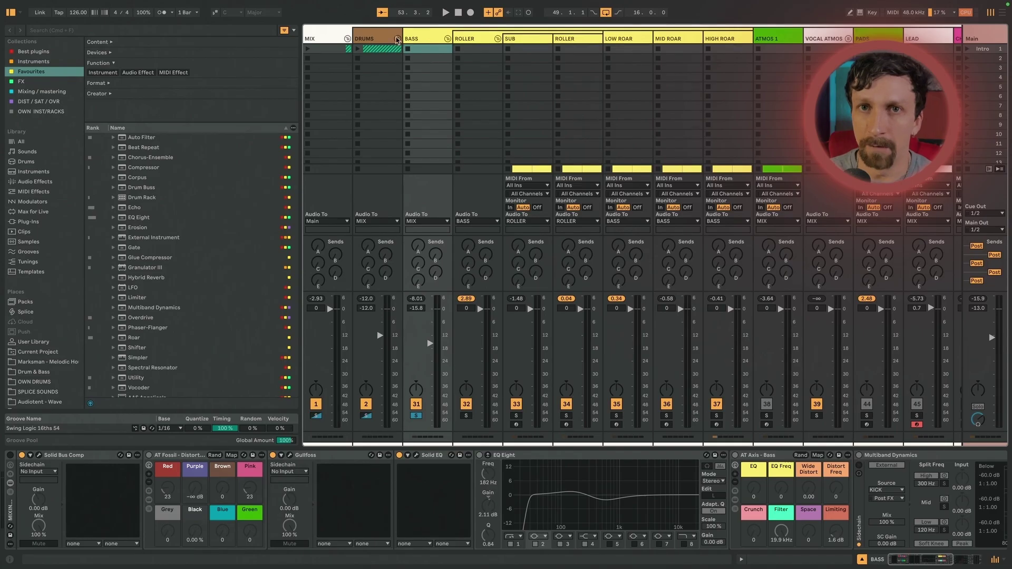
left_click(398, 39)
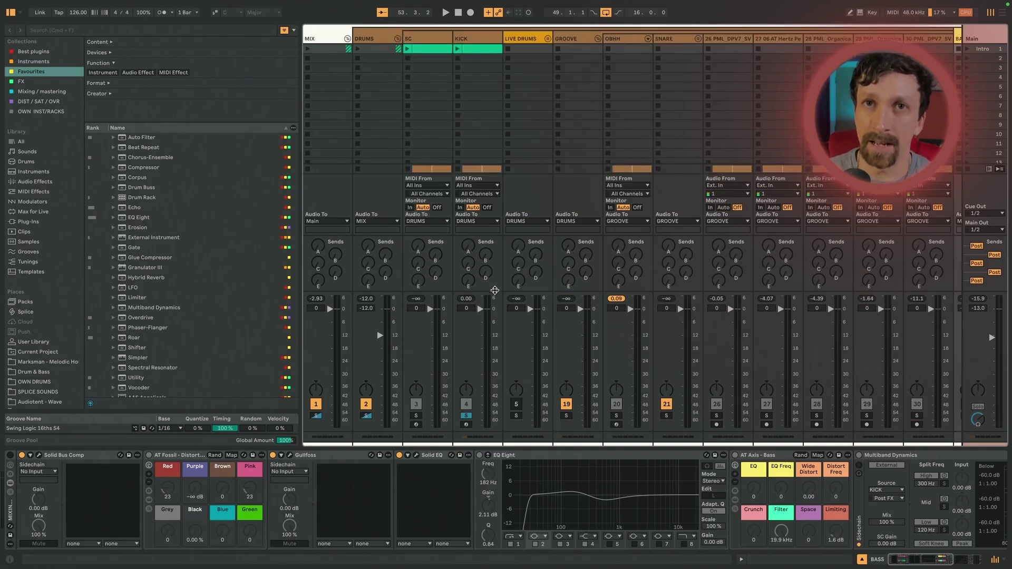
key("space")
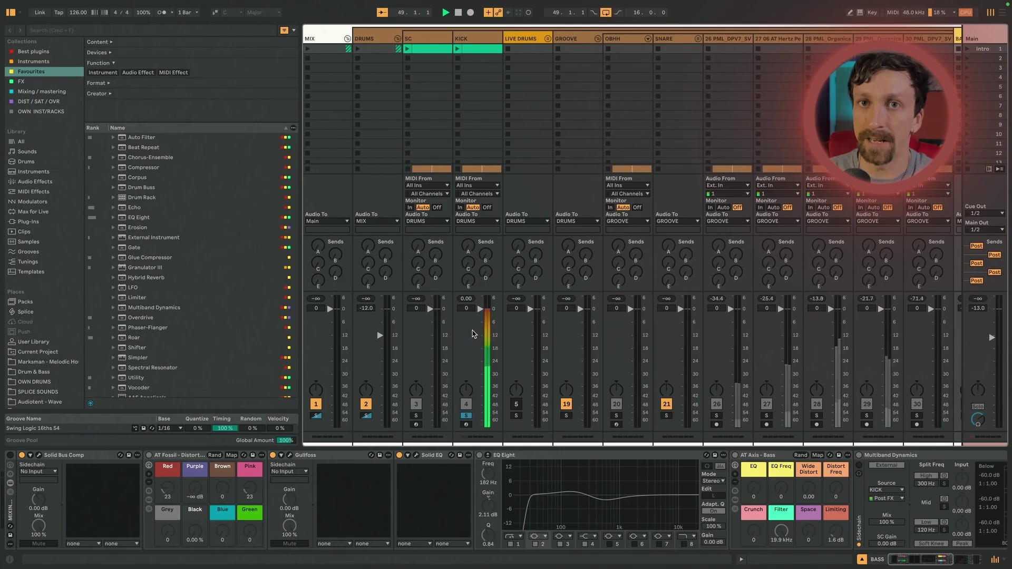
key("space")
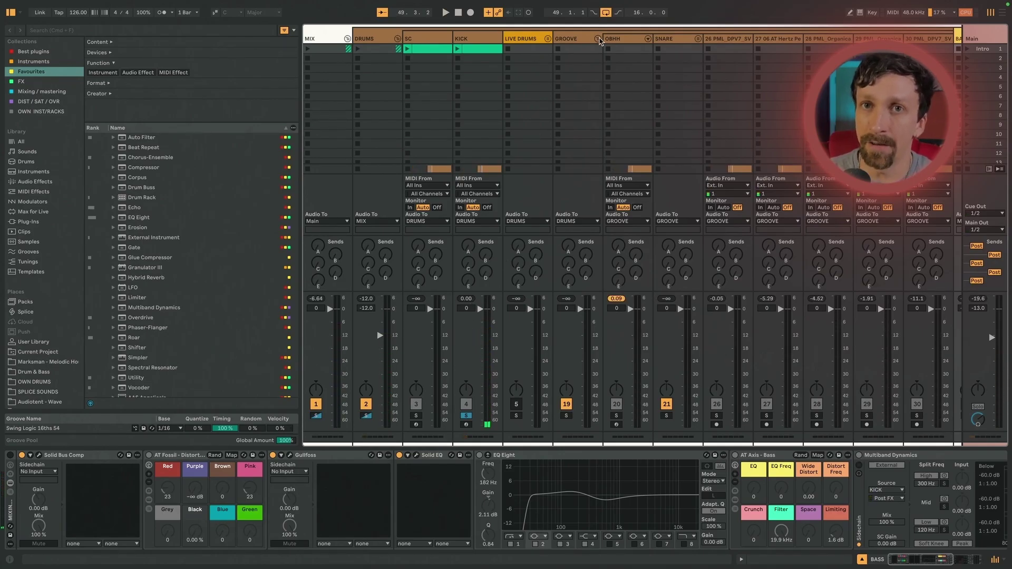
Fold the GROOVE and BASS groups in the mixer.
left_click(598, 39)
scroll(617, 53, "right", 5)
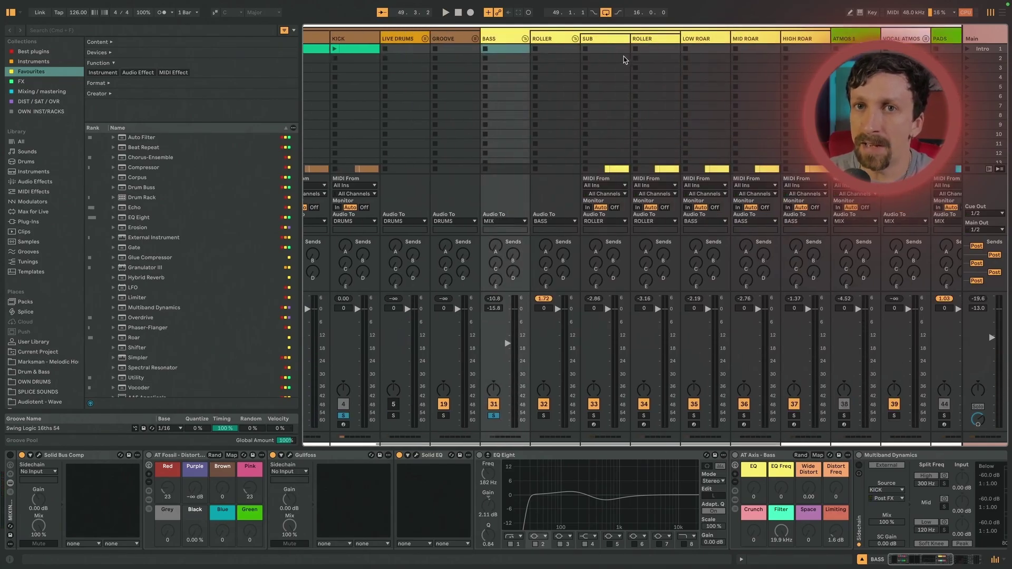
left_click(542, 38)
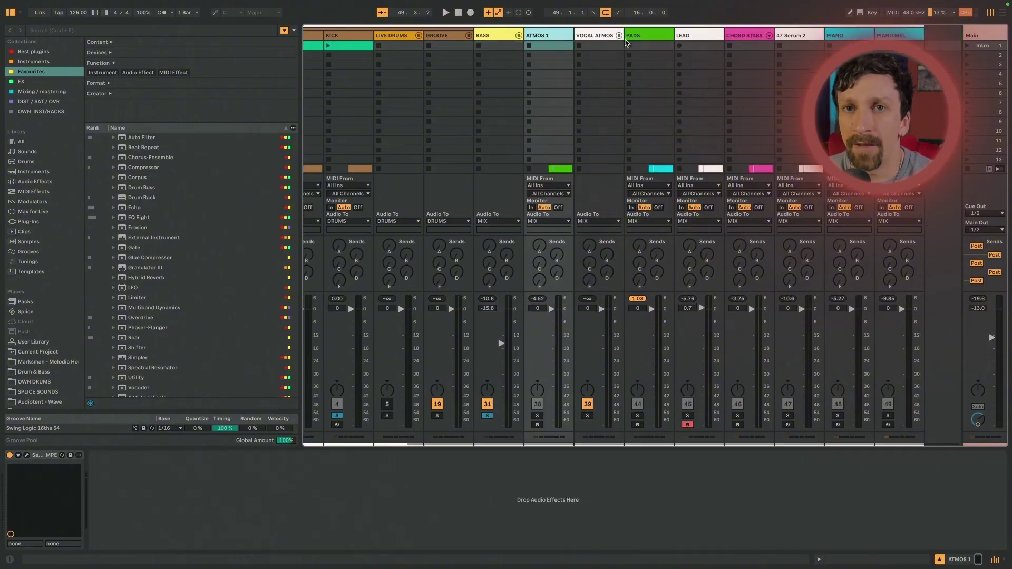
Pull the volume of the four VOCAL ATMOS tracks, ATMOS 1 and every track from PADS to PIANO MEL all the way down.
left_click(627, 38)
left_click(798, 38, "shift")
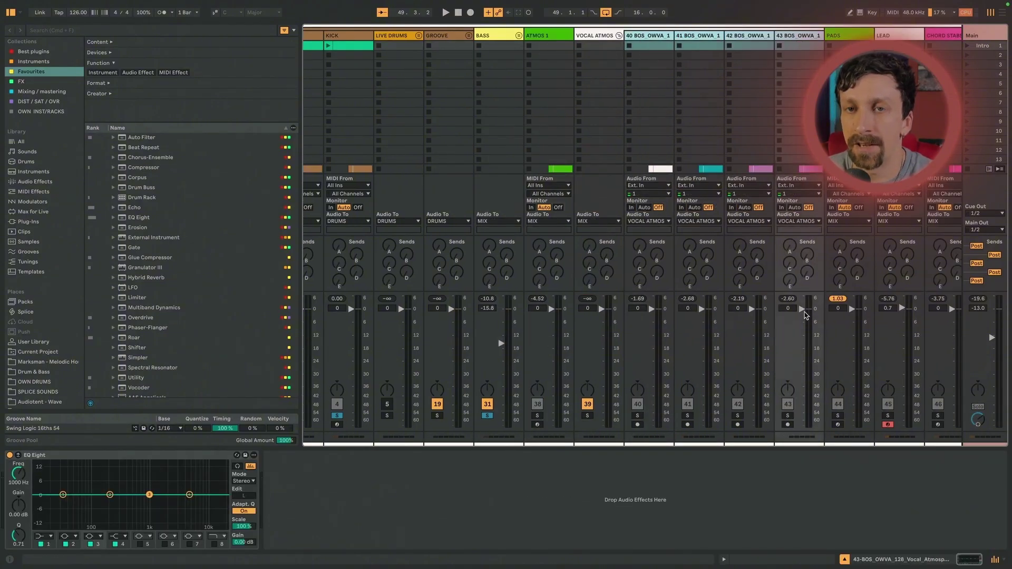
left_click(543, 38)
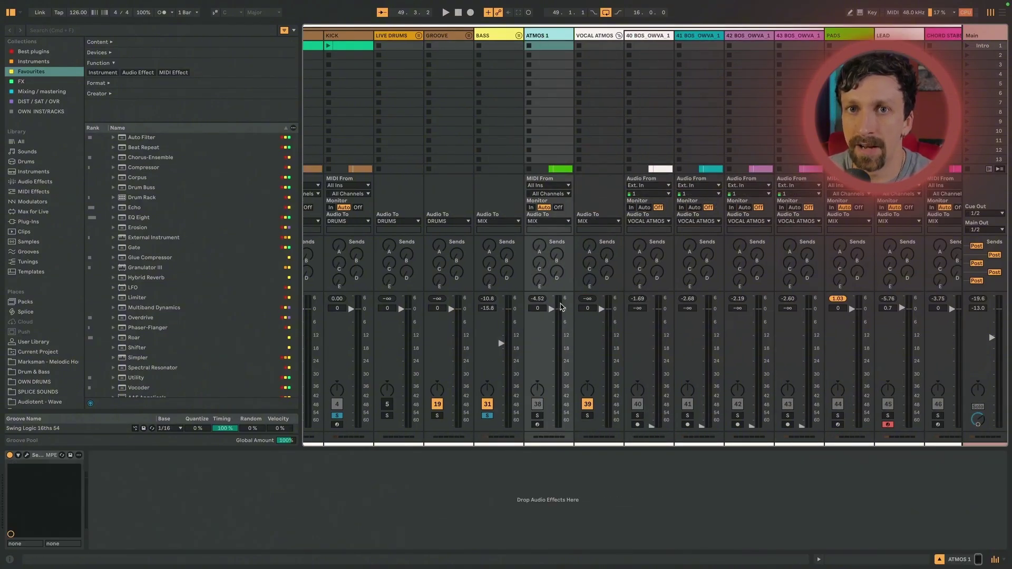
left_click_drag(552, 308, 551, 430)
scroll(551, 430, "right", 4)
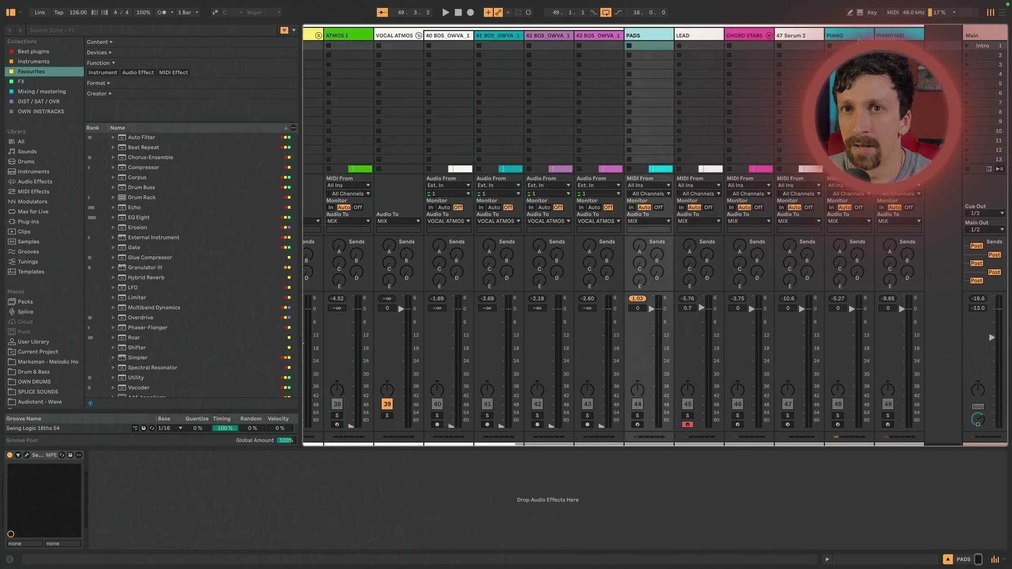
left_click(899, 338)
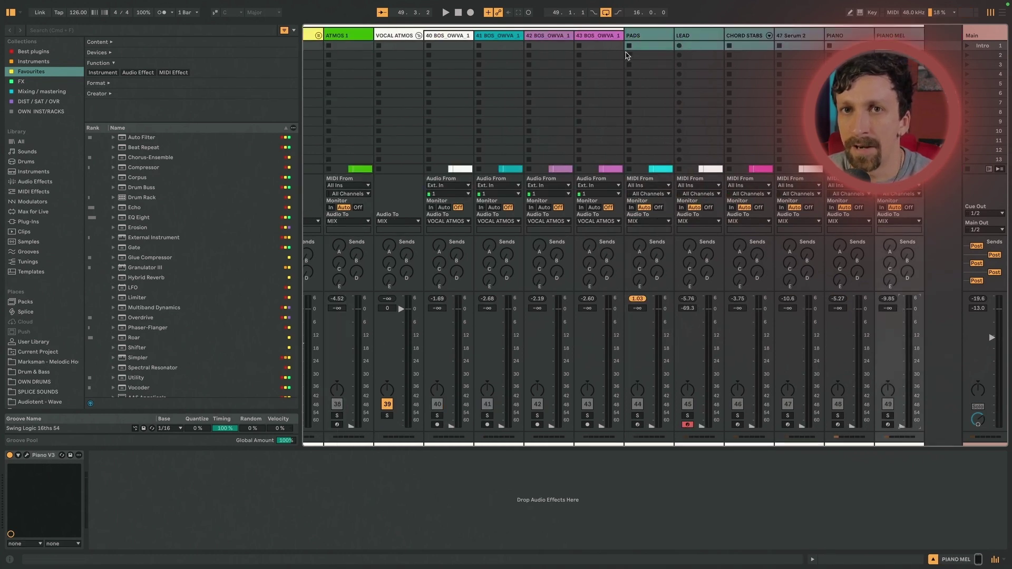
Inspect the tracks and devices of the GROOVE group, and fold the group again.
scroll(573, 58, "left", 7)
left_click(590, 39)
left_click(598, 38)
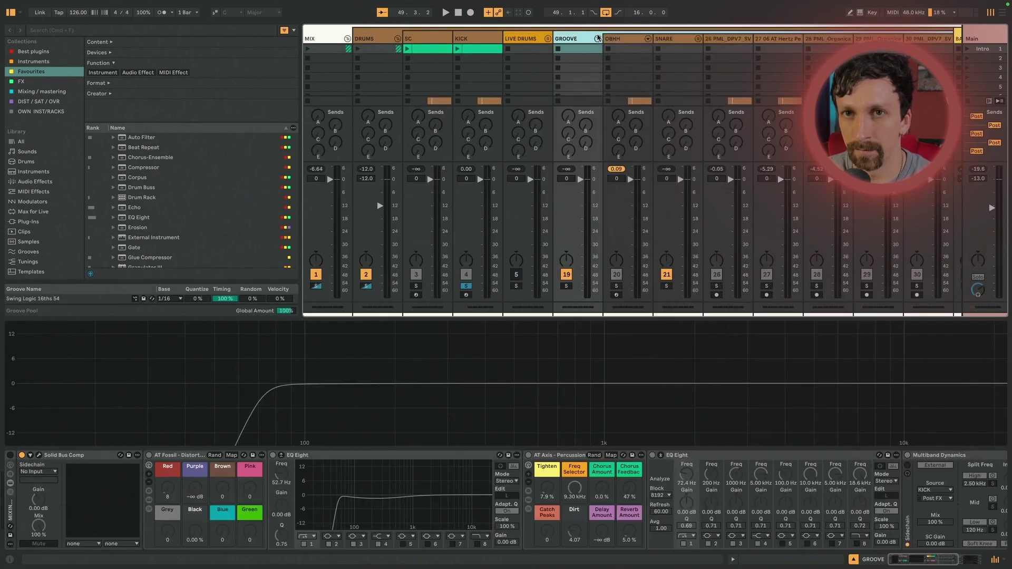
left_click(599, 38)
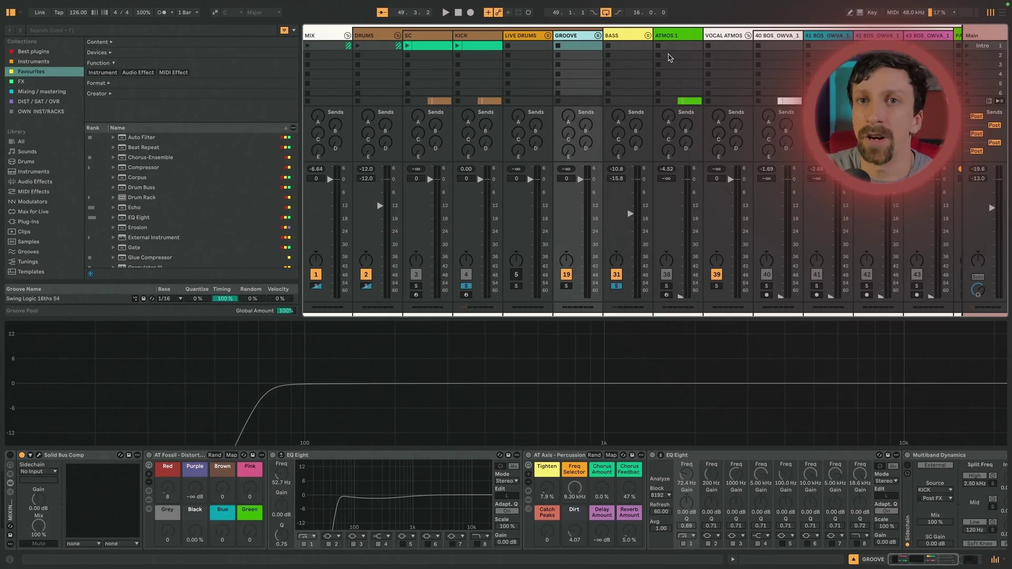
Play back the full mix and review the balanced levels of the tracks across the mixer.
scroll(670, 55, "right", 5)
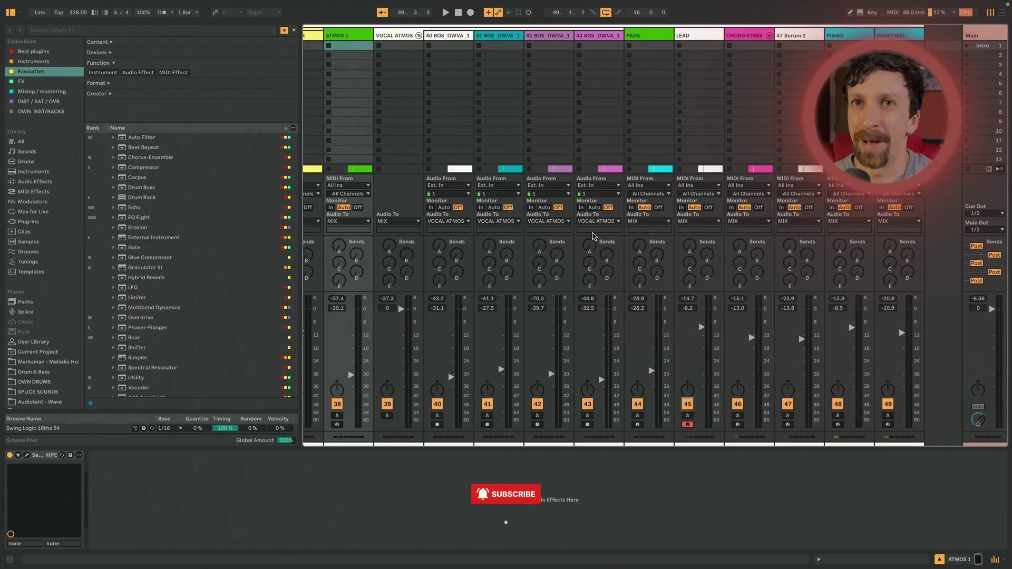
key("space")
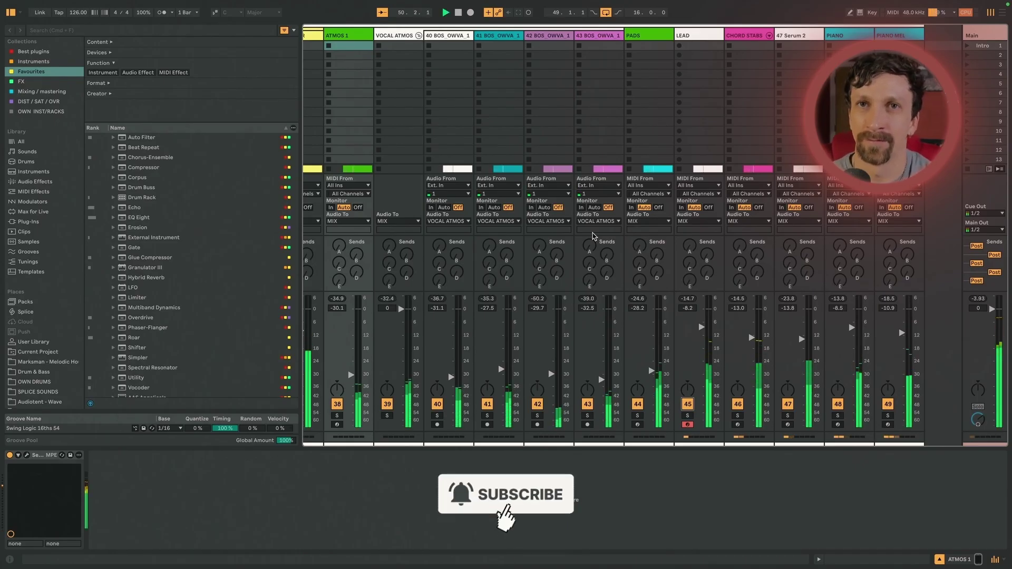
scroll(594, 236, "left", 6)
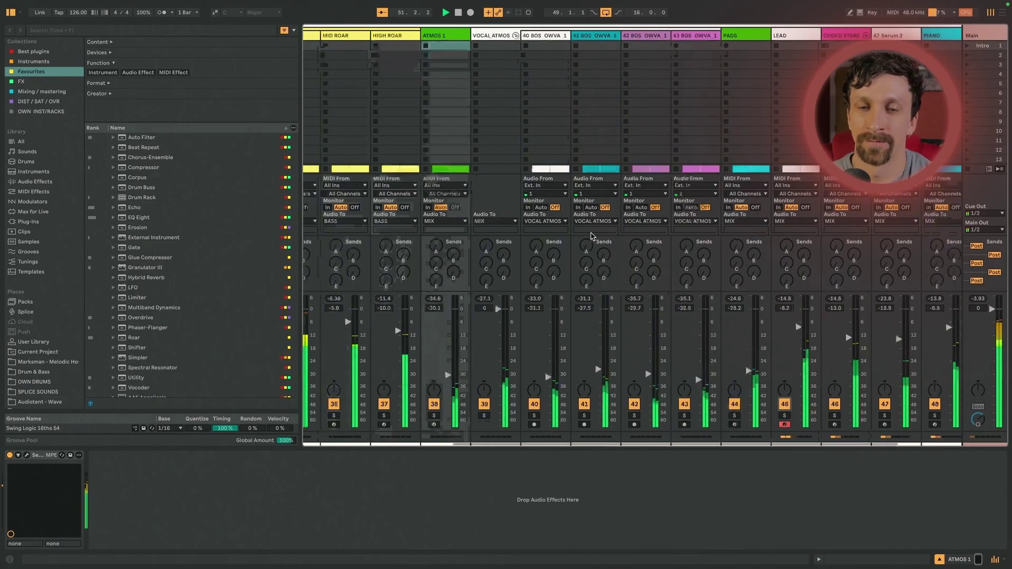
scroll(593, 236, "right", 4)
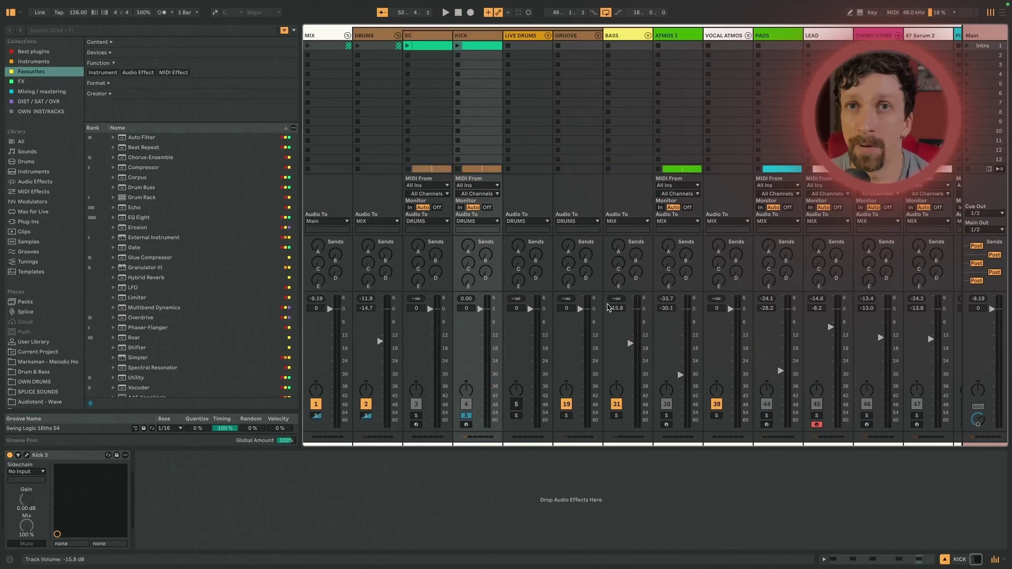
Solo the BASS group alongside the kick and unfold it to show its tracks.
left_click(616, 416)
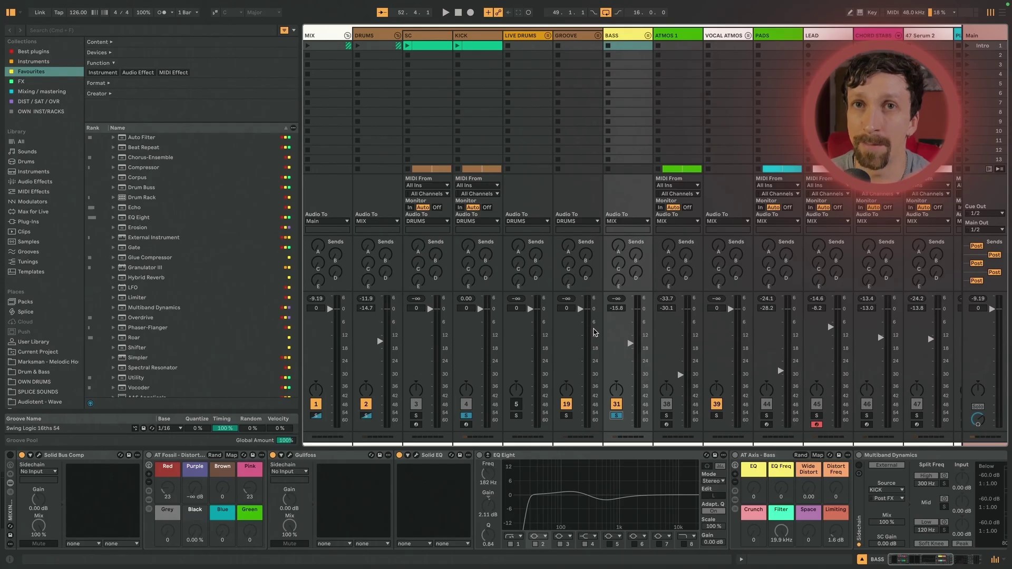
left_click(649, 35)
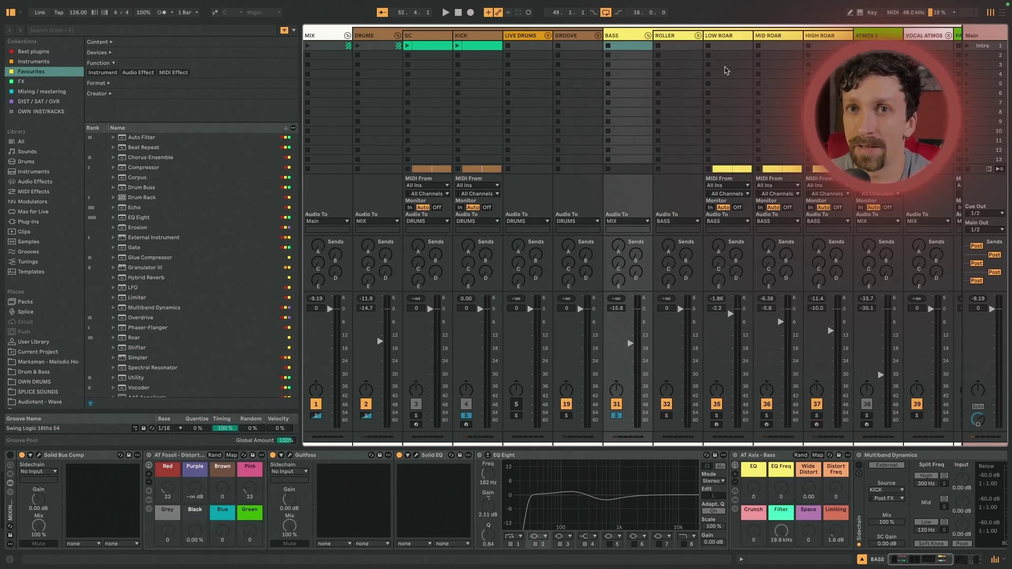
Group the LOW ROAR, MID ROAR and HIGH ROAR tracks under the name ROARS and solo the new group.
left_click(835, 36)
key("super+g")
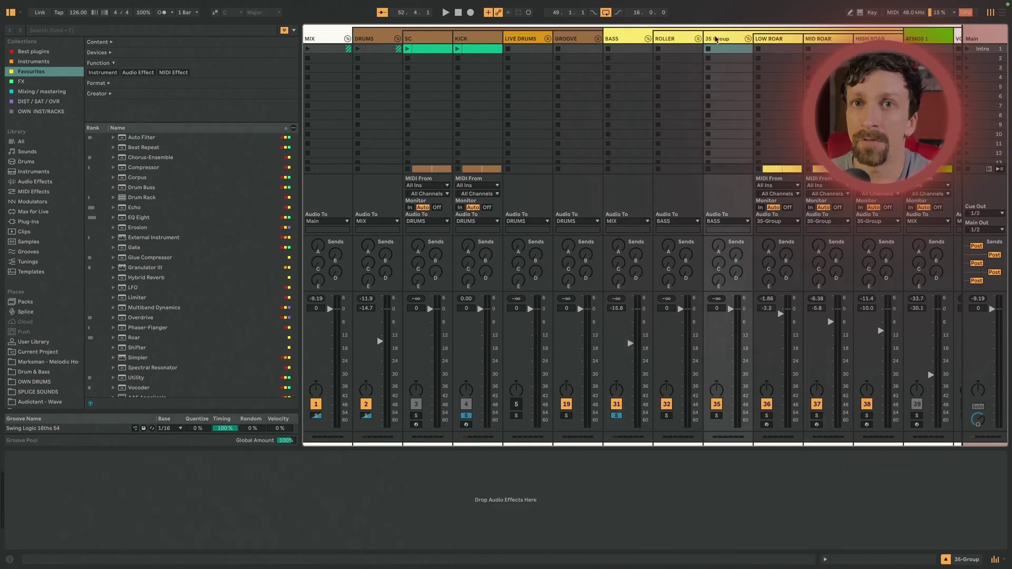
key("super+r")
type("ROARS")
key("Return")
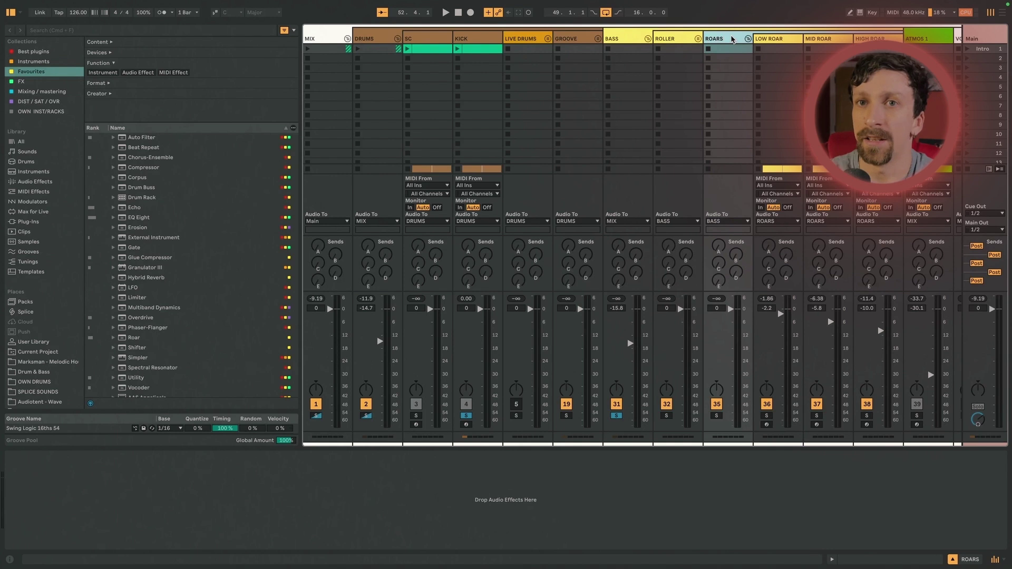
left_click(716, 416)
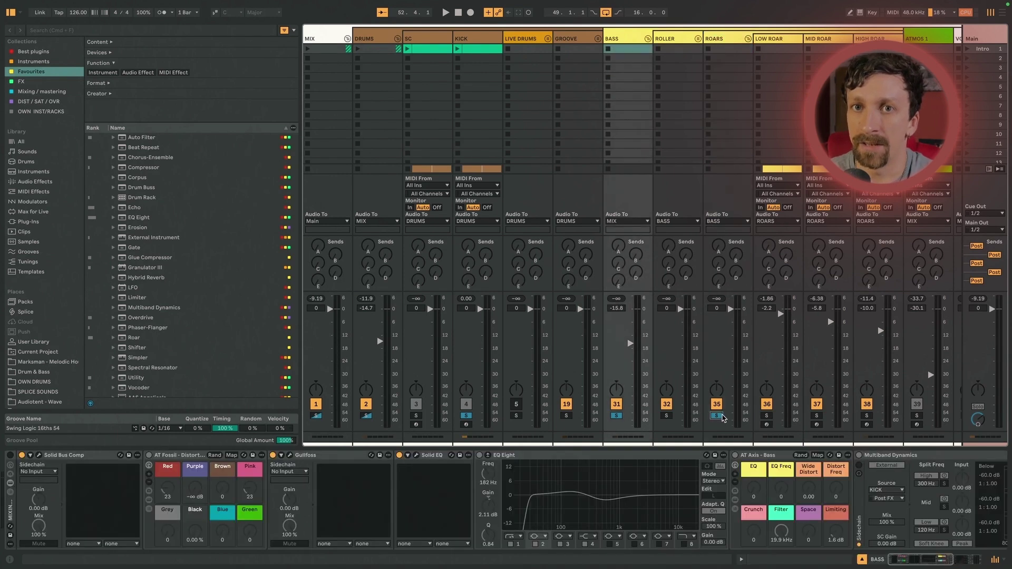
Play back the loop, compare the ROLLER and ROARS groups, and leave ROARS switched off and ROLLER active and soloed.
key("space")
left_click(666, 405)
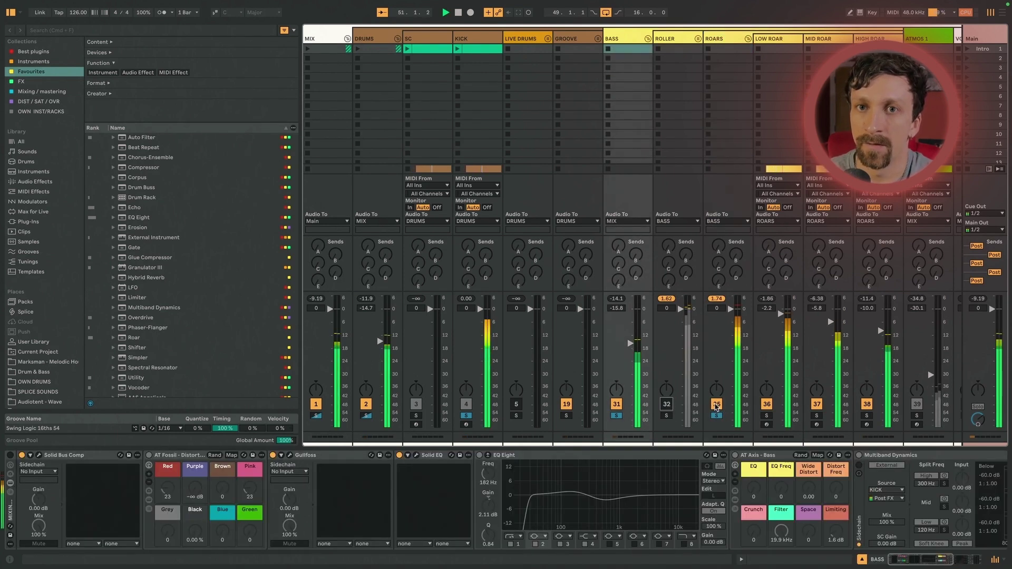
left_click(717, 404)
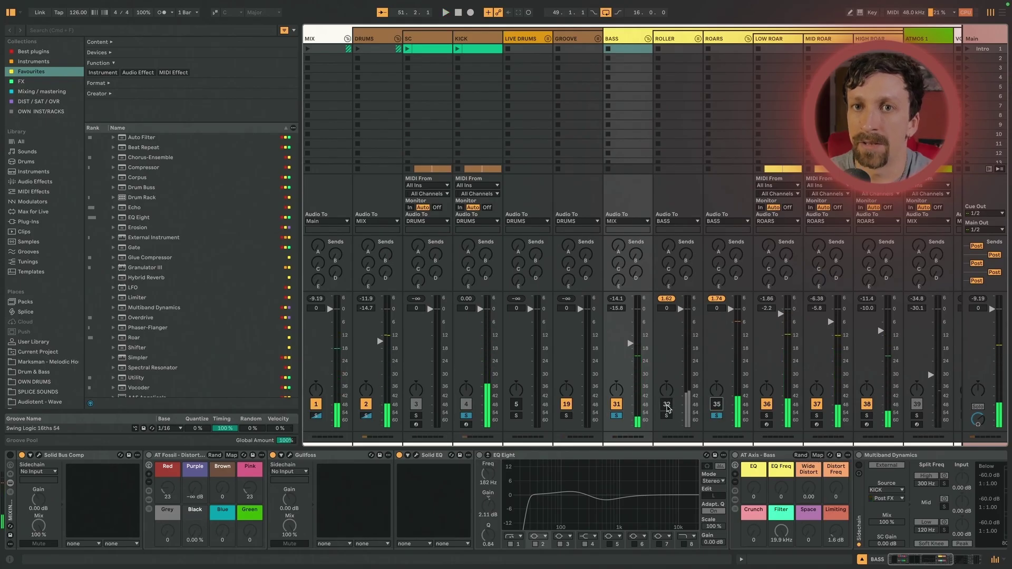
left_click(667, 404)
left_click(667, 416)
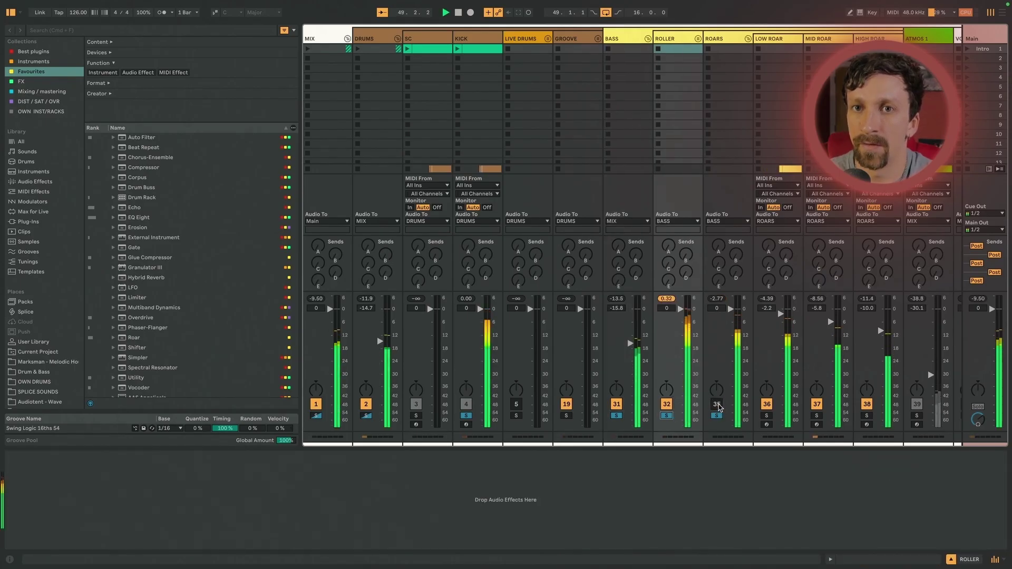
left_click(717, 416)
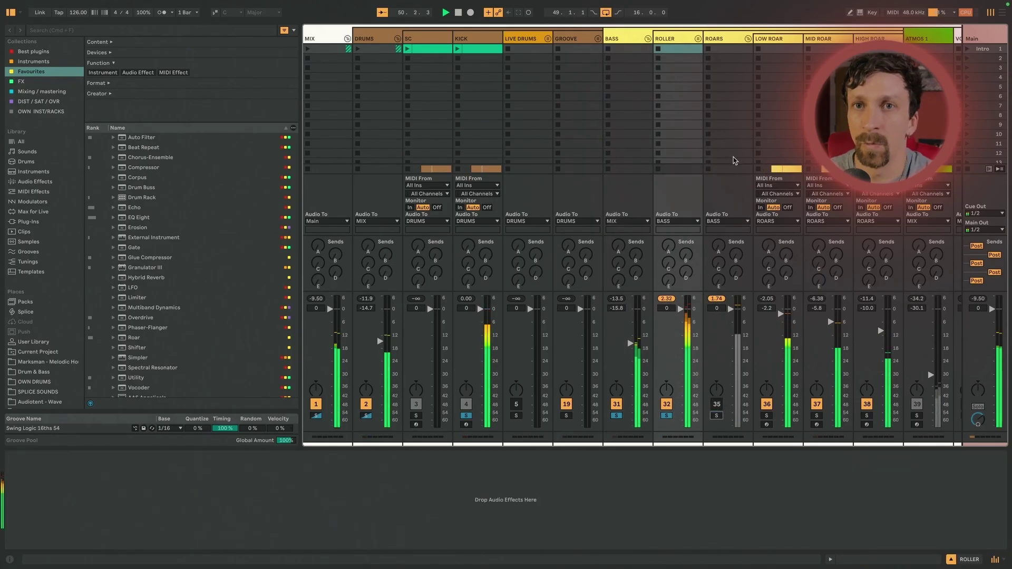
Unfold the ROLLER group and compare the EQ Eight filters that split the low end between its SUB and ROLLER tracks.
left_click(697, 38)
left_click(735, 39)
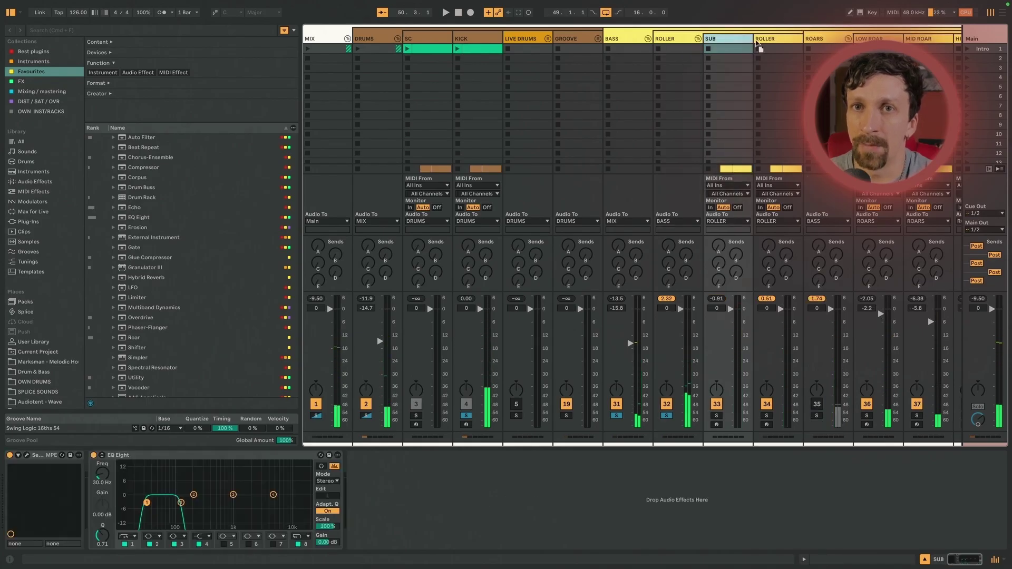
left_click(786, 43)
left_click(735, 40)
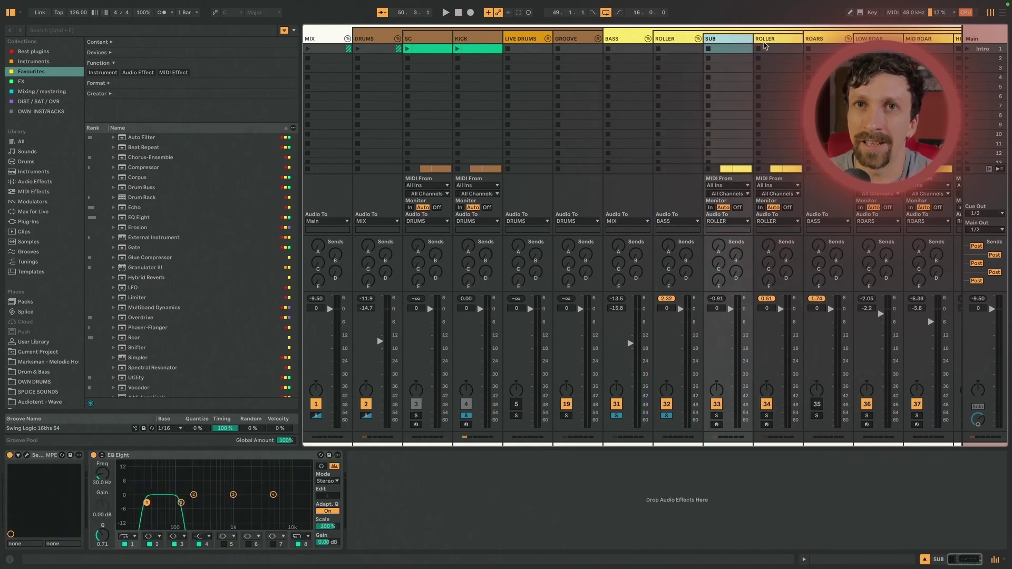
left_click(768, 42)
left_click(744, 43)
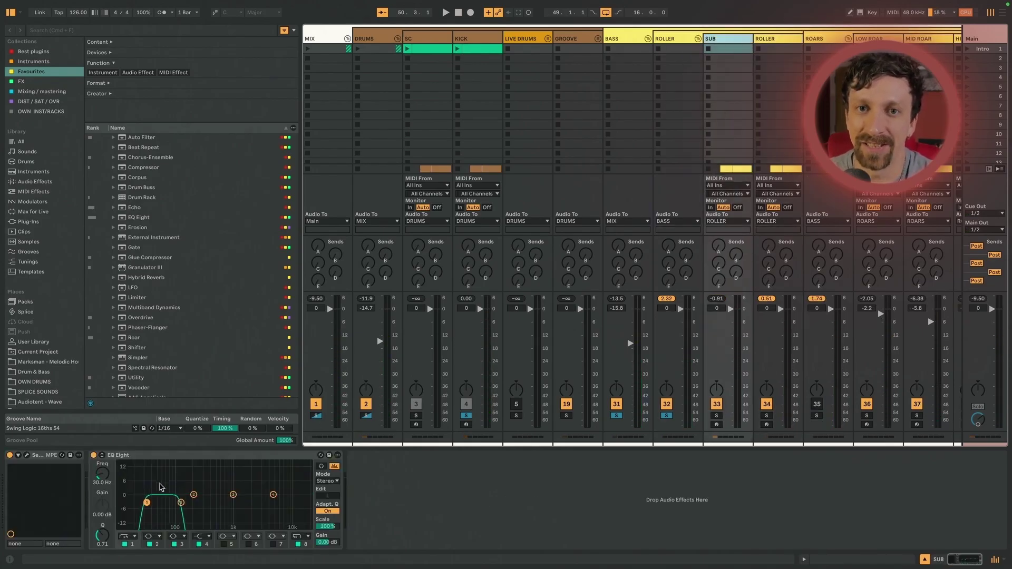
left_click(162, 487)
left_click(774, 41)
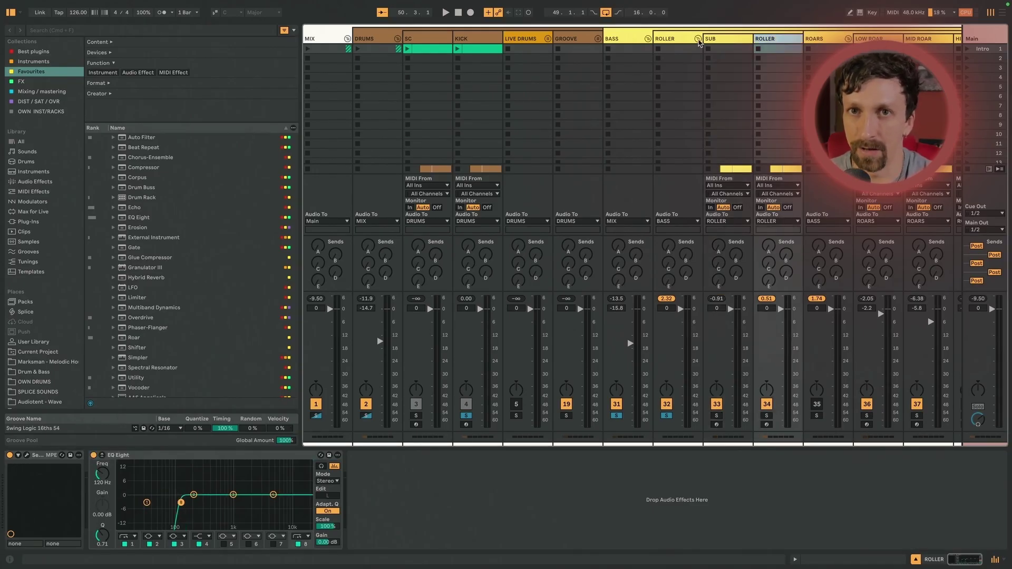
left_click(730, 41)
left_click(791, 40)
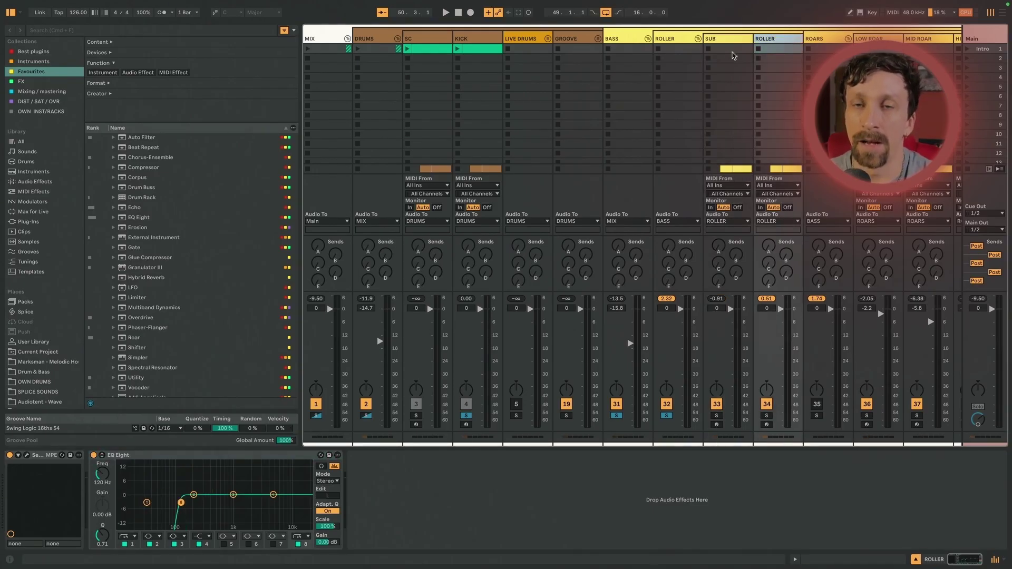
left_click(672, 42)
left_click(722, 39)
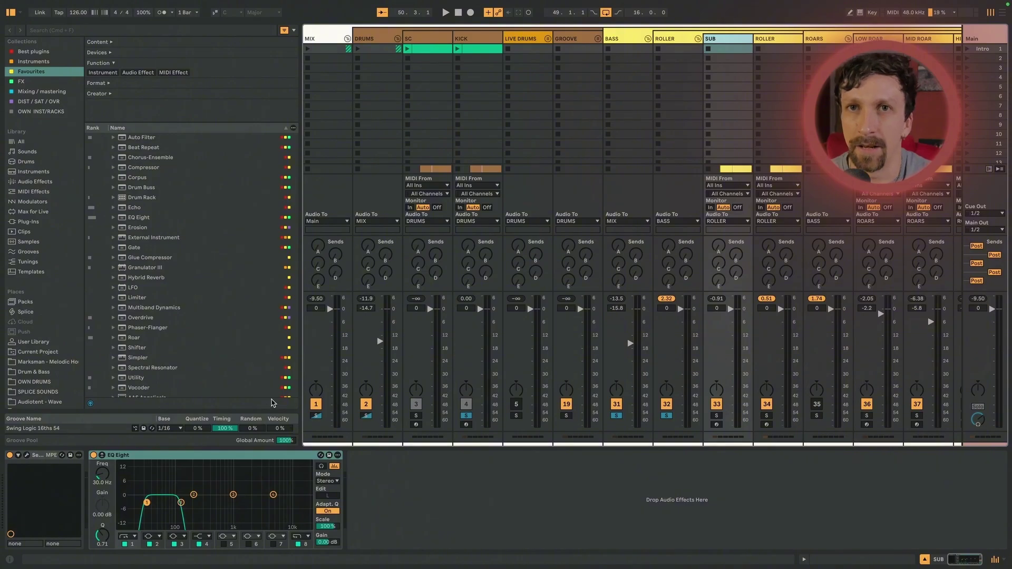
Play back the bass while viewing the spectrum of the SUB track and of the ROLLER track in EQ Eight.
key("space")
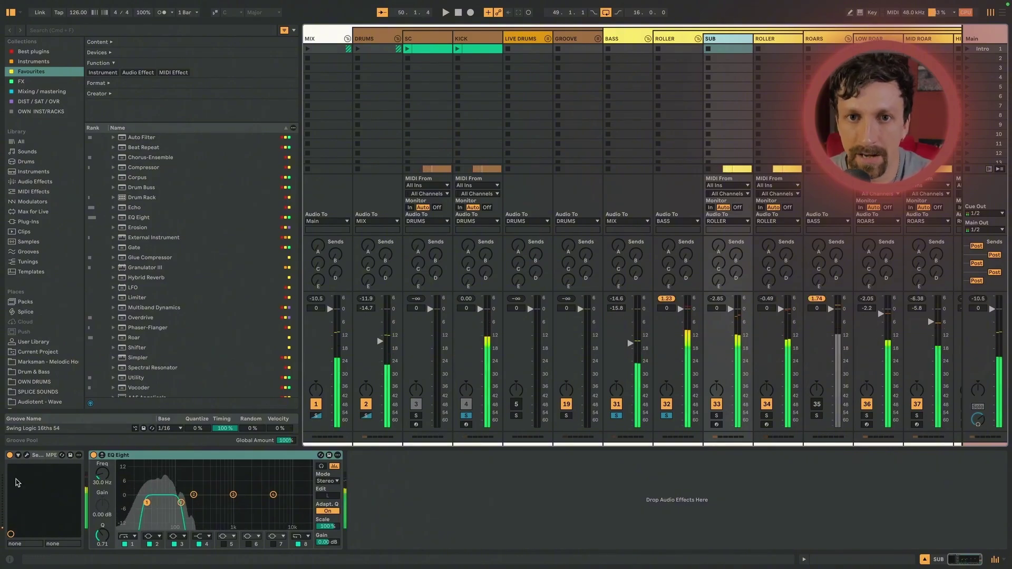
key("space")
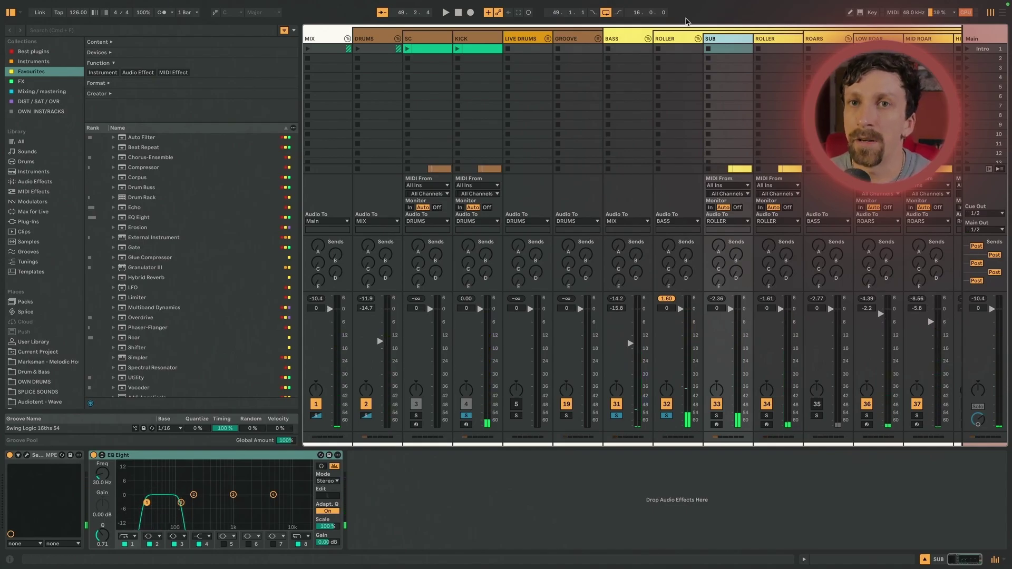
left_click(672, 41)
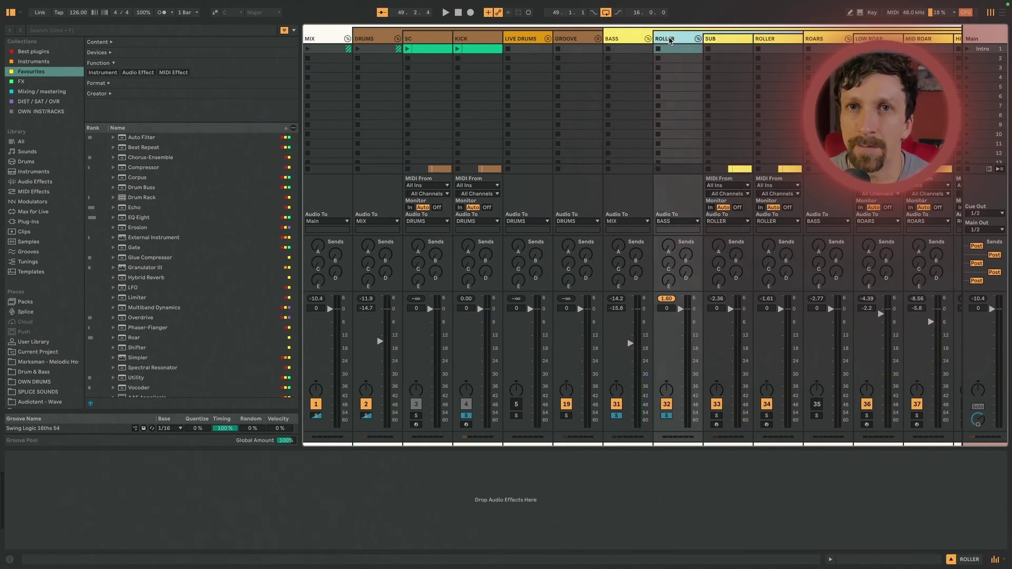
left_click(711, 41)
left_click(779, 40)
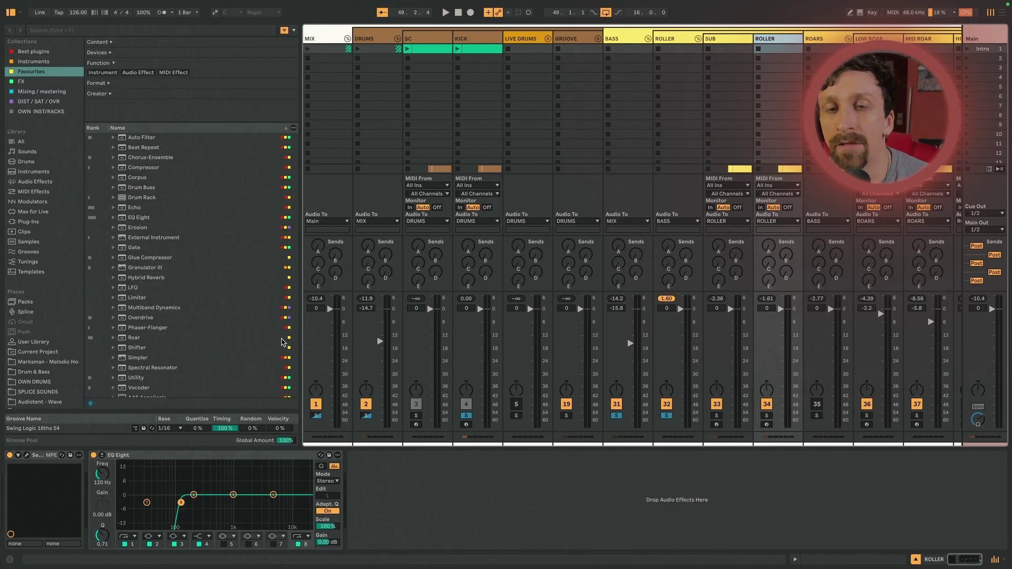
key("space")
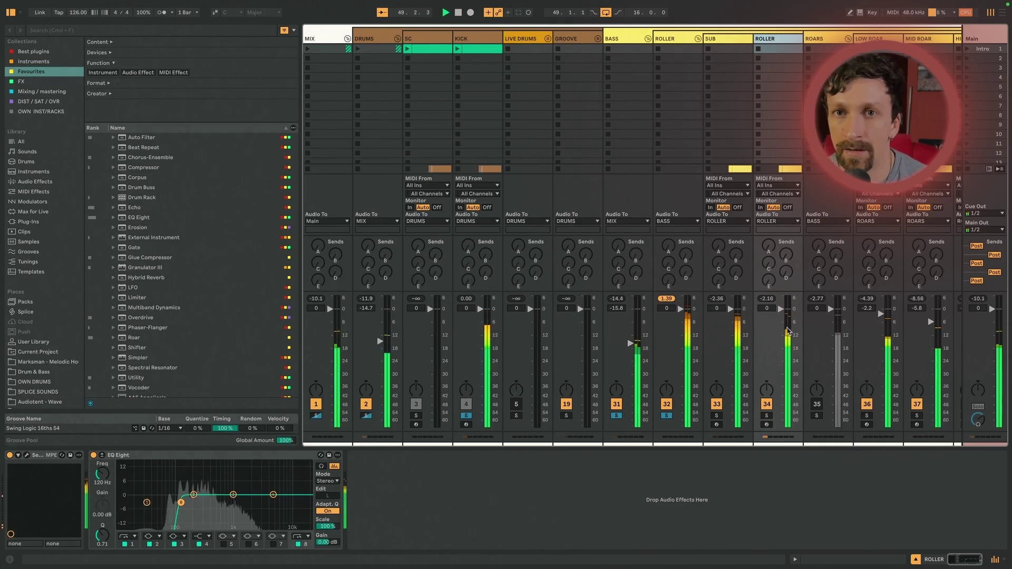
key("space")
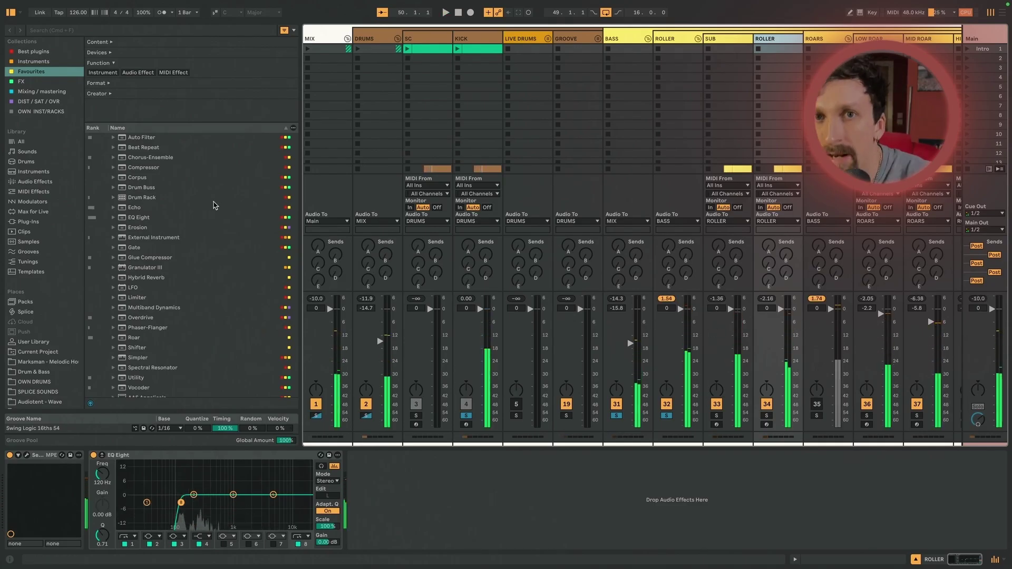
Search the browser for "chorus" and add Chorus-Ensemble after EQ Eight on the ROLLER track inside the group.
left_click(225, 30)
type("chorus")
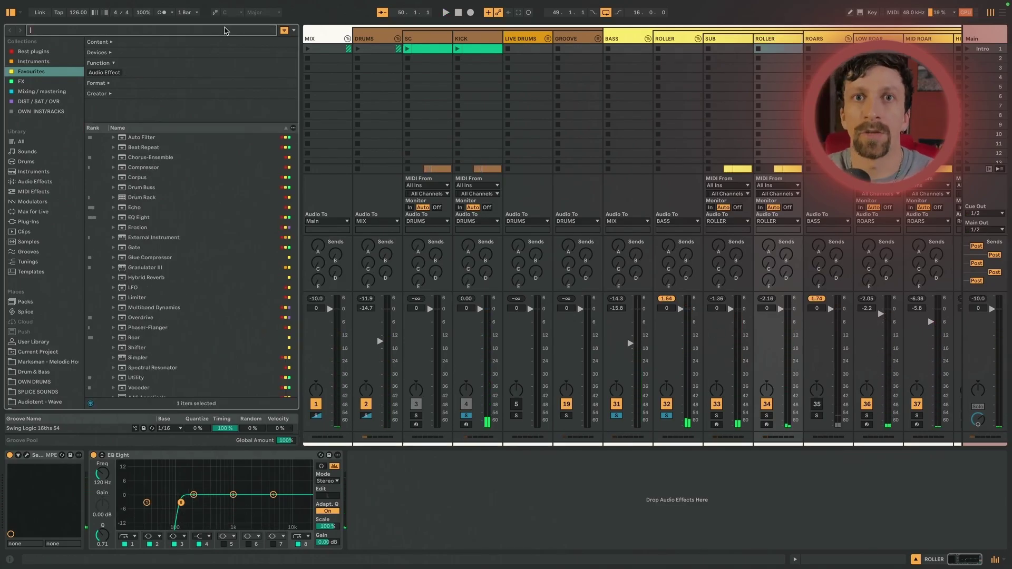
left_click(191, 149)
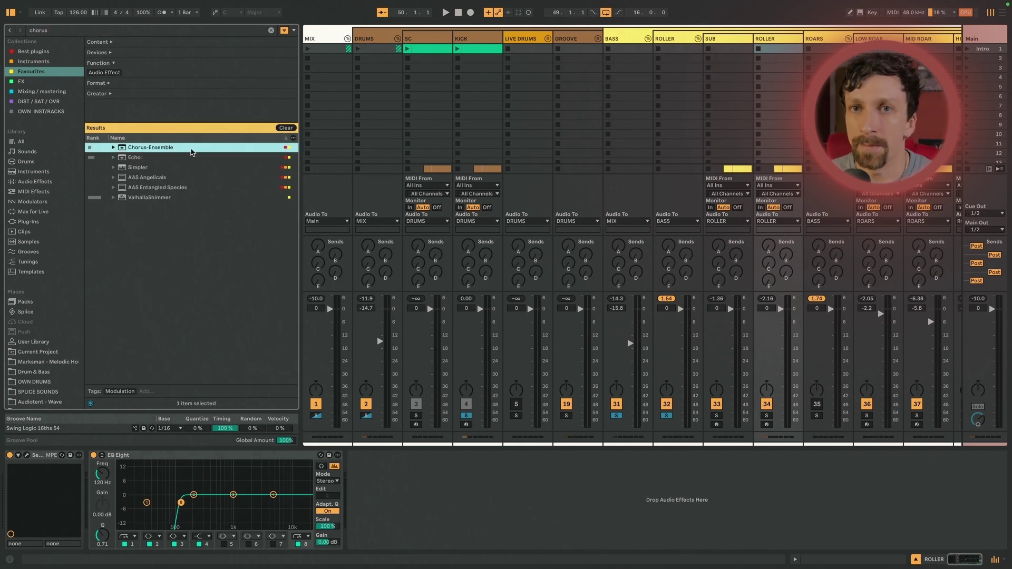
left_click_drag(770, 49, 771, 51)
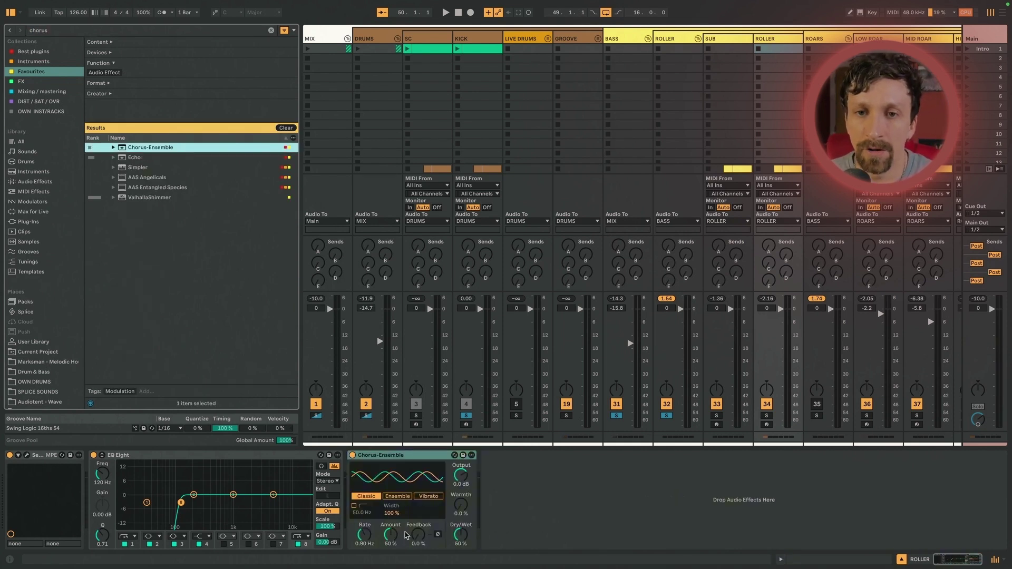
Set the Chorus-Ensemble to a Rate of 0.21 Hz, Amount of 100 % and Dry/Wet of about 13 % during playback.
key("space")
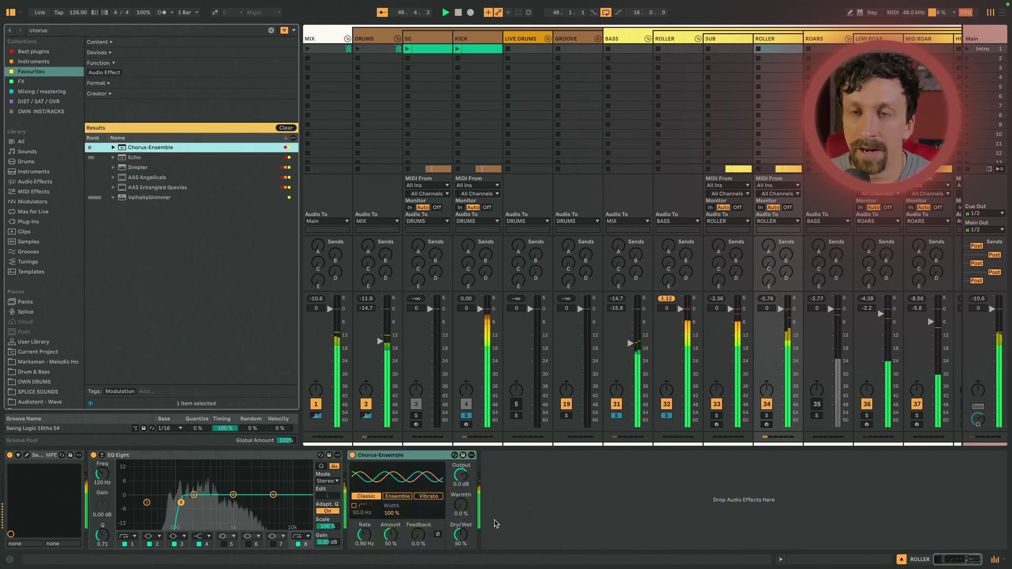
left_click_drag(390, 534, 364, 564)
left_click_drag(461, 534, 460, 555)
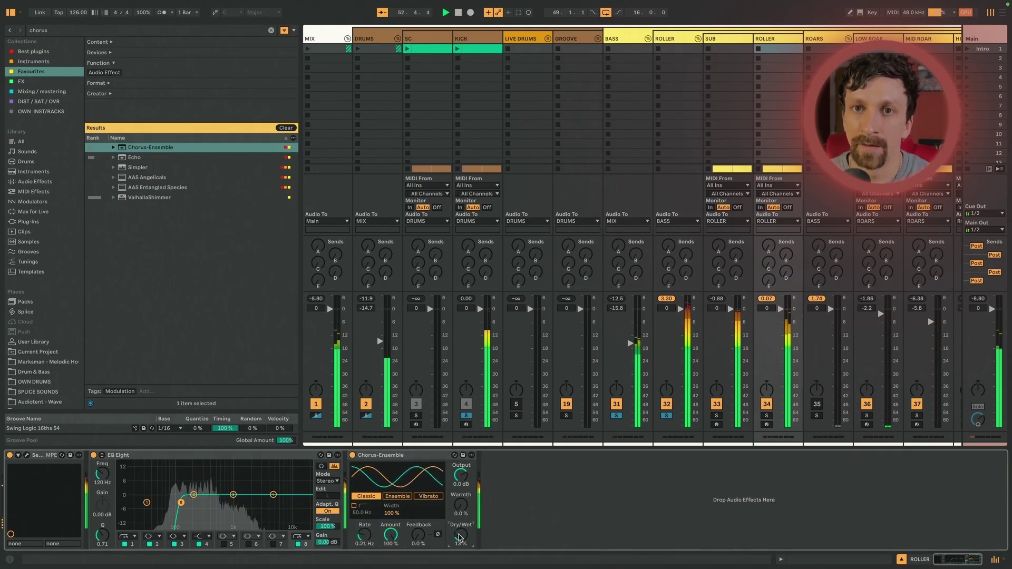
Search the browser for "glue" and add a Glue Compressor to the ROLLER group track.
left_click(655, 327)
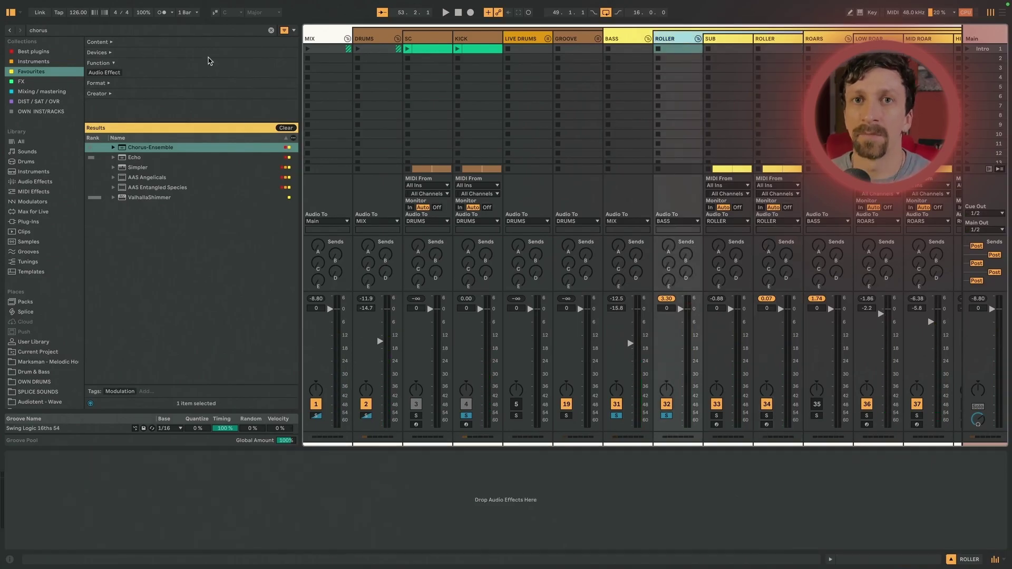
left_click(212, 33)
type("glue")
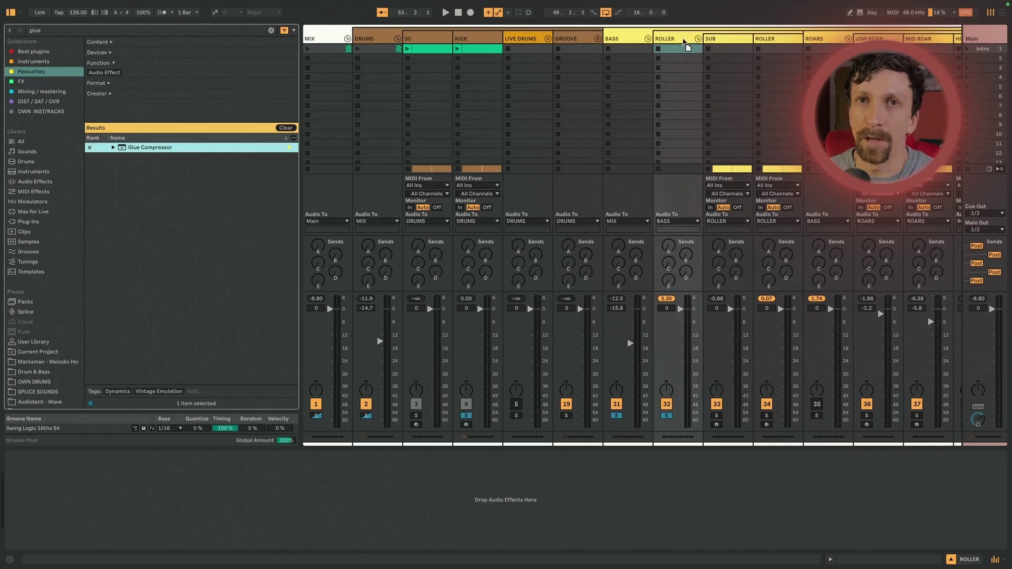
key("Return")
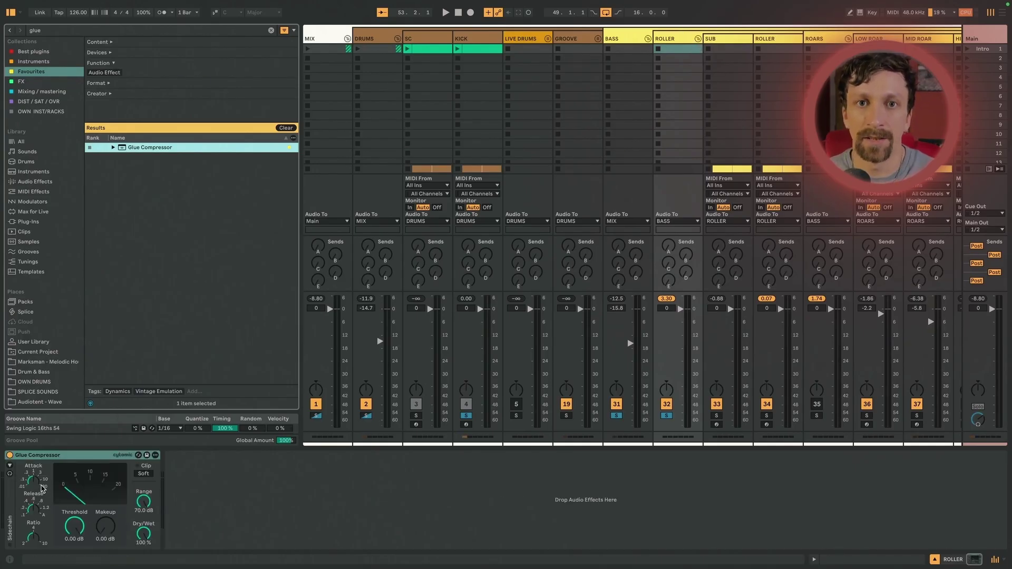
Set the Glue Compressor's Threshold to -11.4 dB and Makeup to 3.17 dB, enable Soft clipping, and reset the ROLLER group's peak level.
left_click(44, 487)
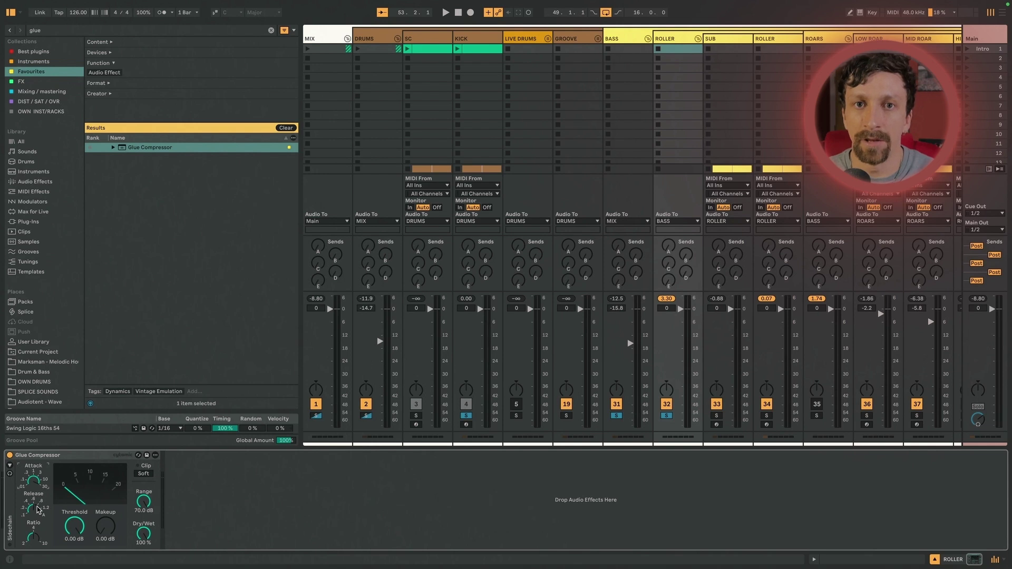
key("space")
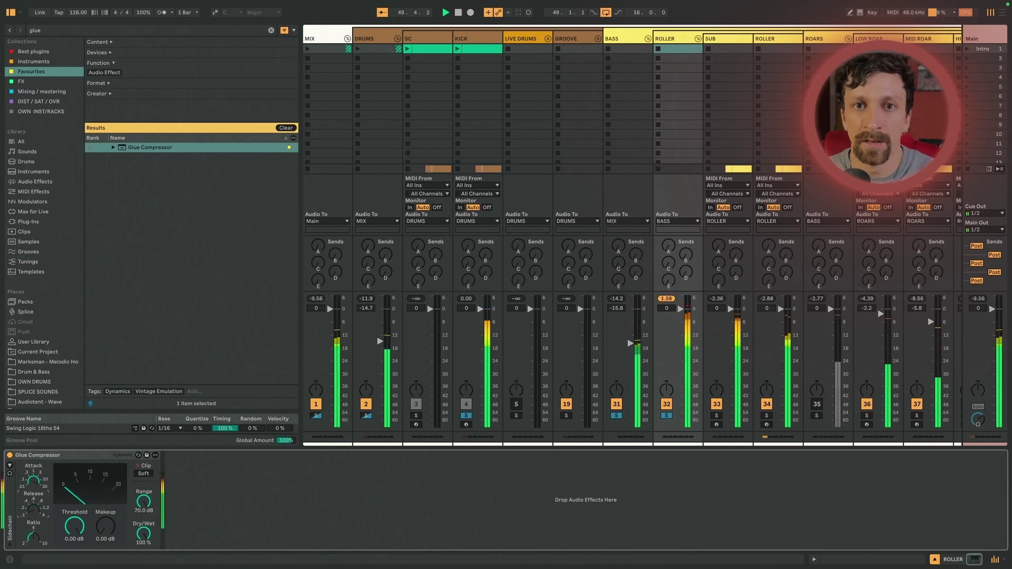
left_click_drag(75, 526, 106, 519)
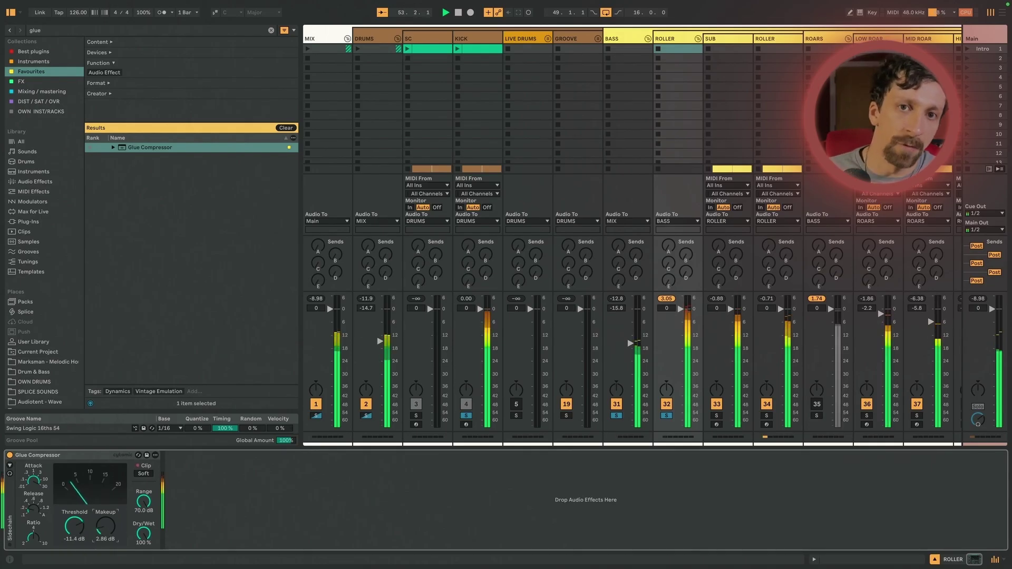
left_click(144, 474)
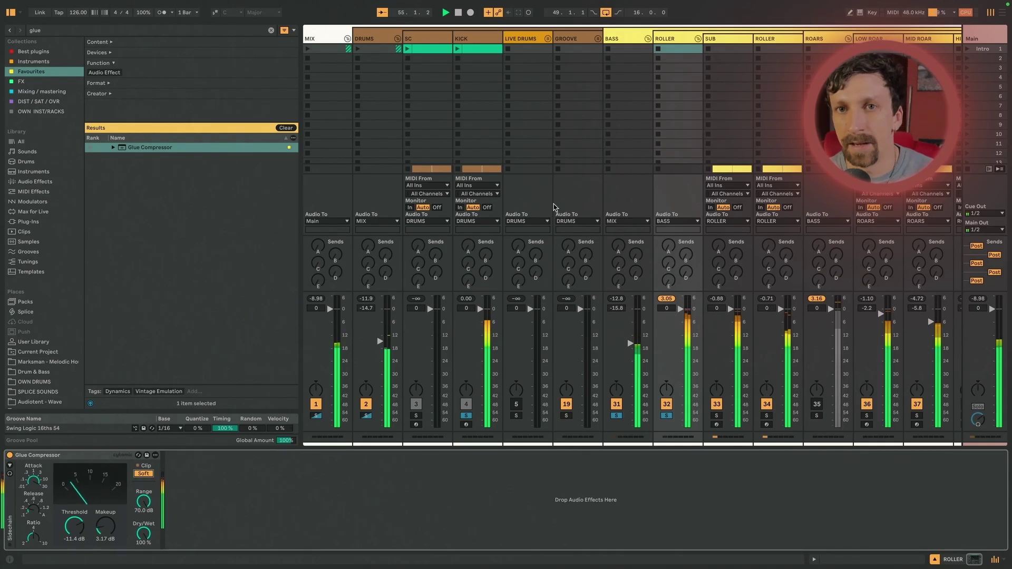
left_click(667, 299)
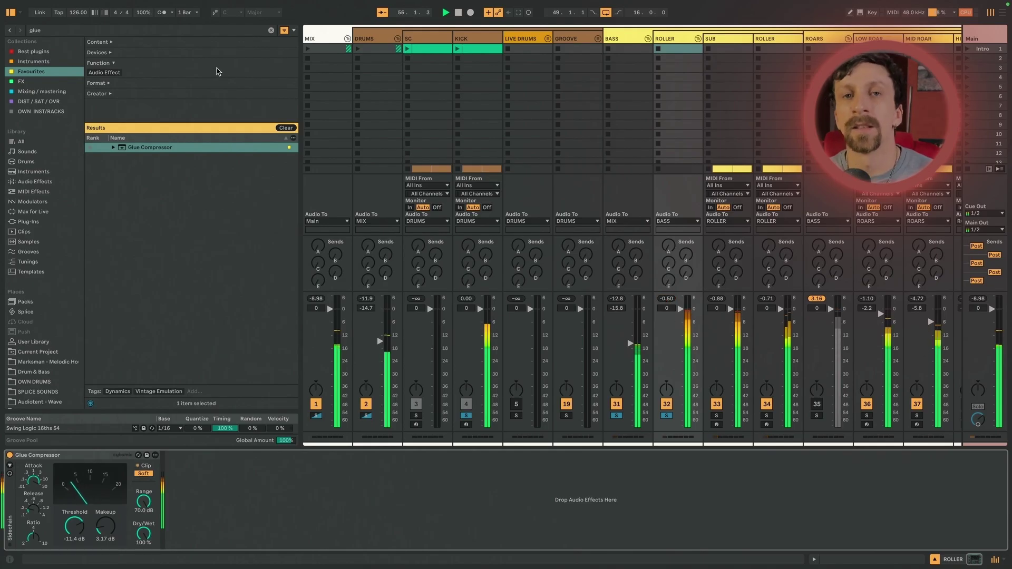
Clear the browser search, add EQ Eight after the Glue Compressor on the ROLLER group, and start playback.
left_click(271, 30)
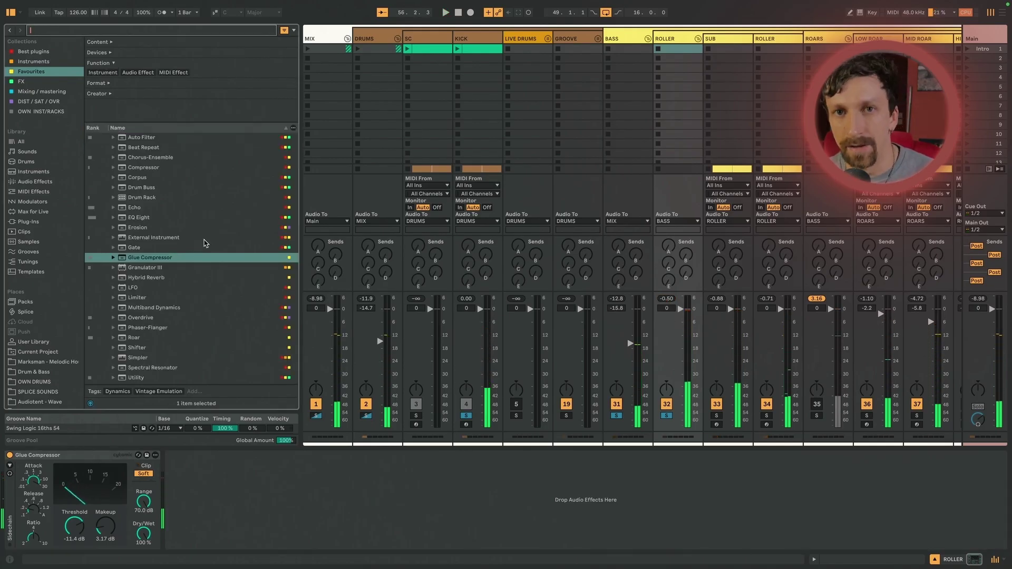
left_click_drag(150, 218, 358, 501)
key("space")
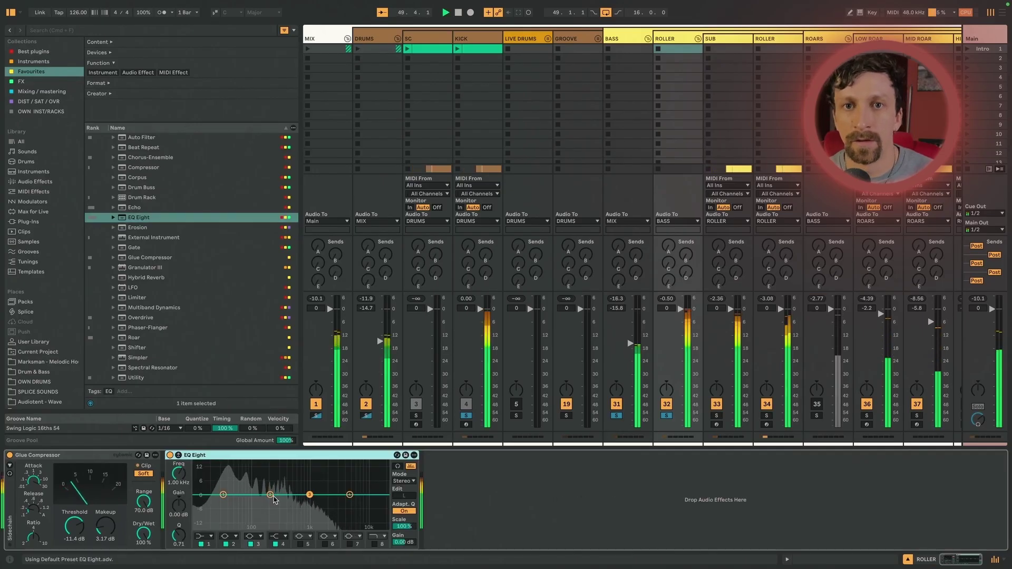
Dip EQ Eight's band 2 by about 4 dB near 300 Hz, change band 1 to a low cut, and audition the result.
mouse_move(270, 495)
left_mouse_down()
mouse_move(282, 487)
mouse_move(280, 506)
left_mouse_up()
left_click(202, 537)
key("space")
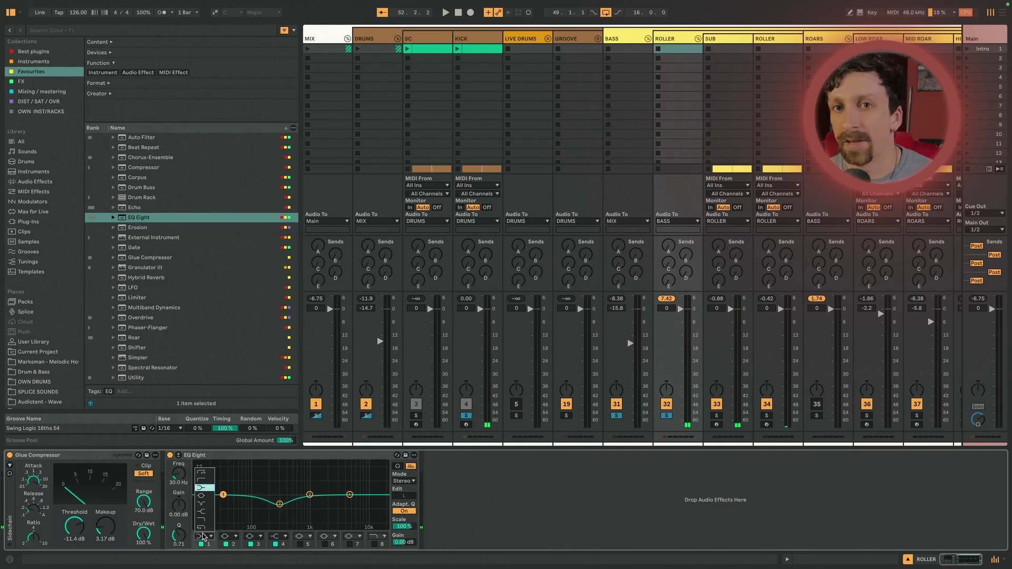
left_click(206, 477)
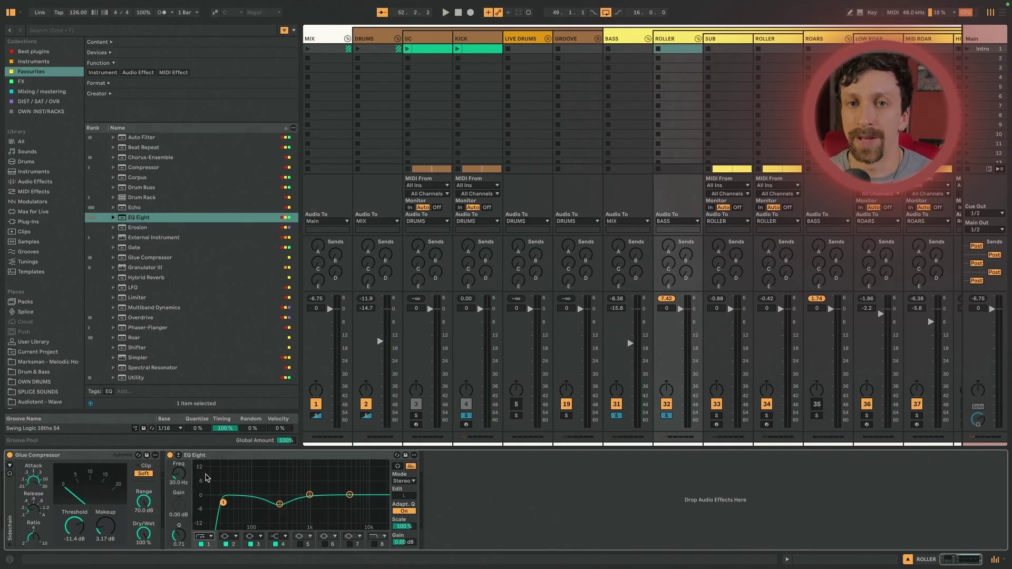
key("space")
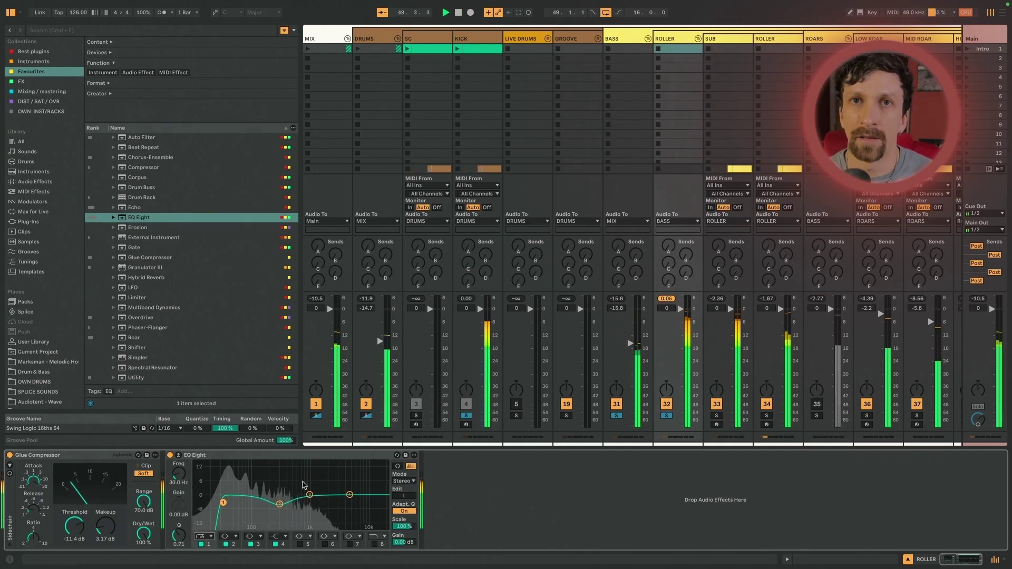
key("space")
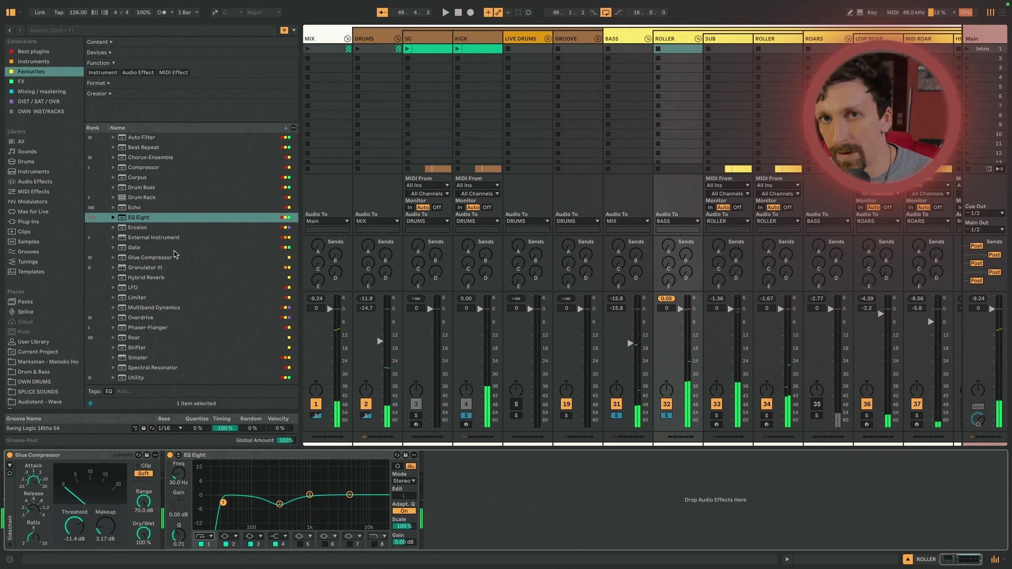
Search the browser for "roar" and insert Roar between the Glue Compressor and EQ Eight on the ROLLER group.
left_click(187, 30)
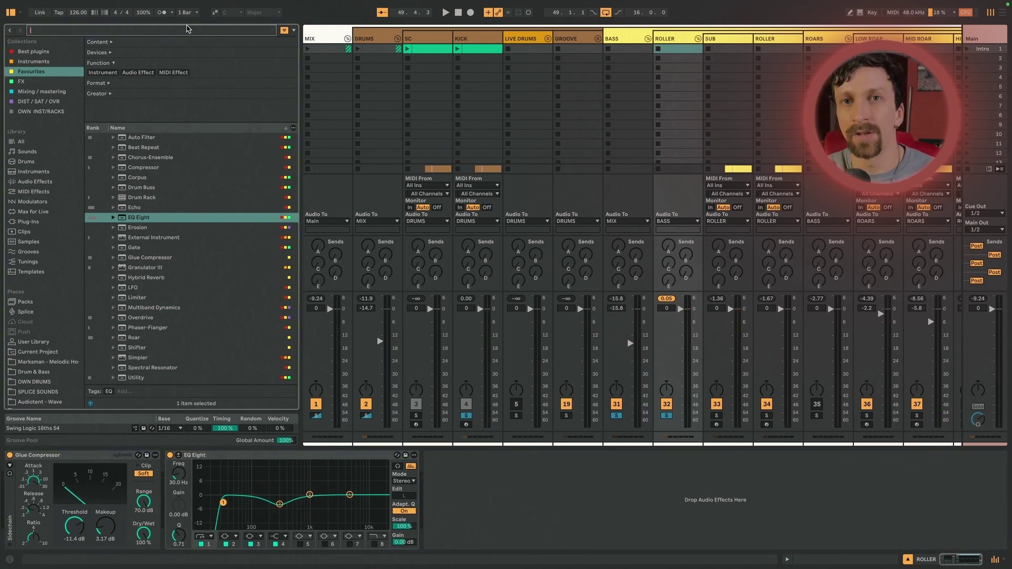
type("roar")
left_click(197, 149)
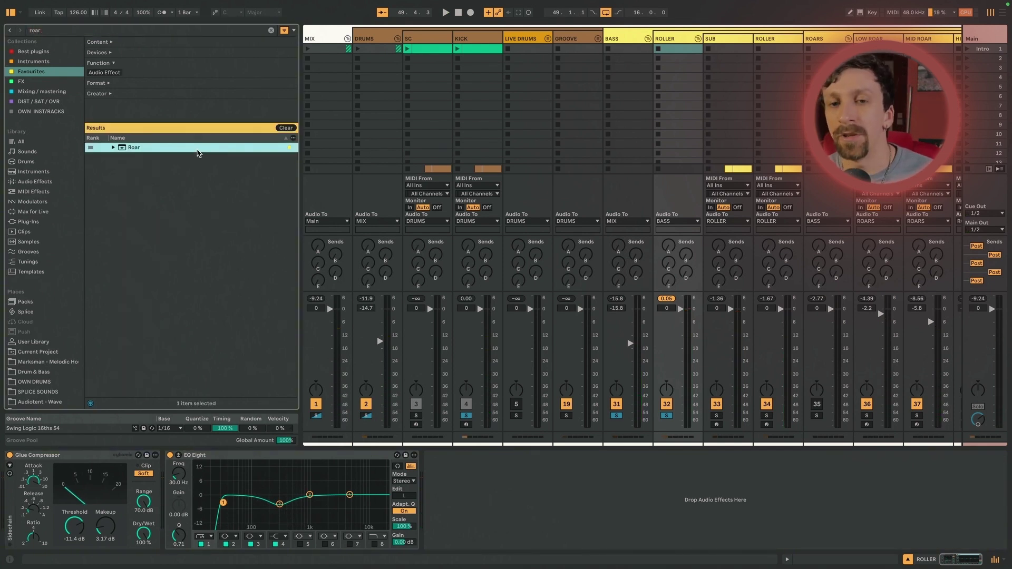
left_click_drag(197, 149, 259, 475)
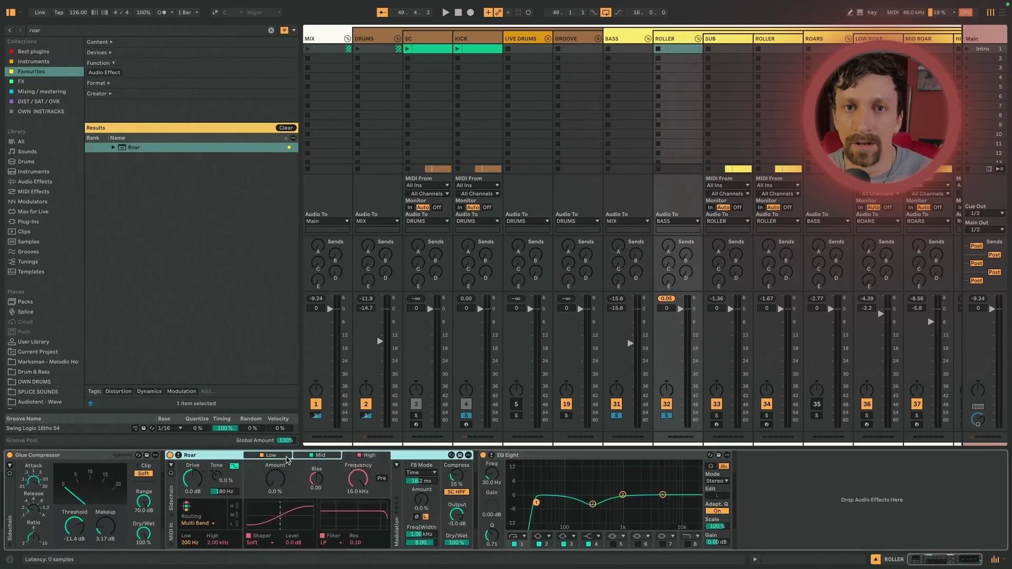
Set Roar's Low band shaper to Tube Preamp with Amount at 10 %, and start playback to audition it.
left_click(286, 456)
left_click(385, 457)
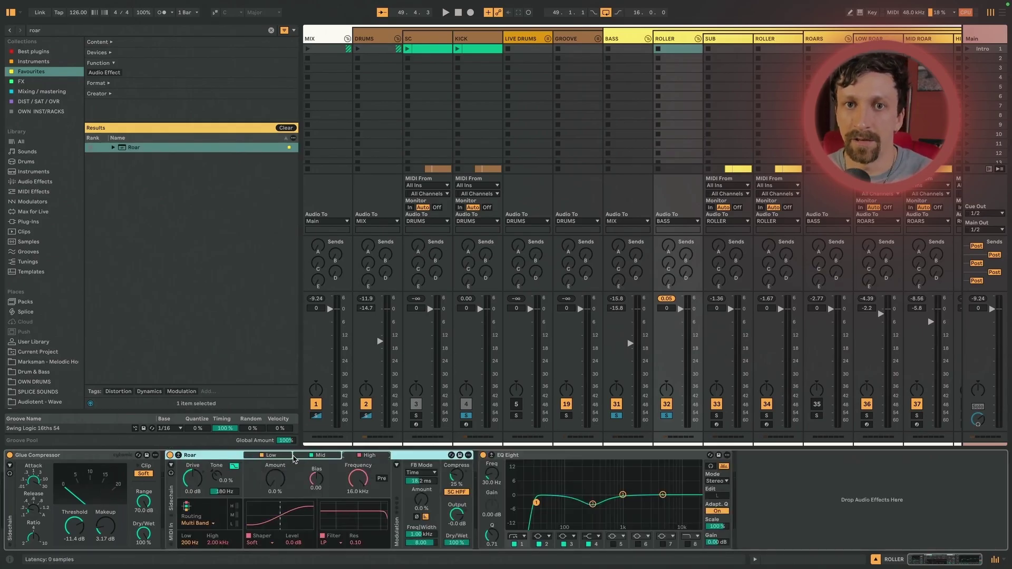
left_click(287, 457)
left_click(272, 543)
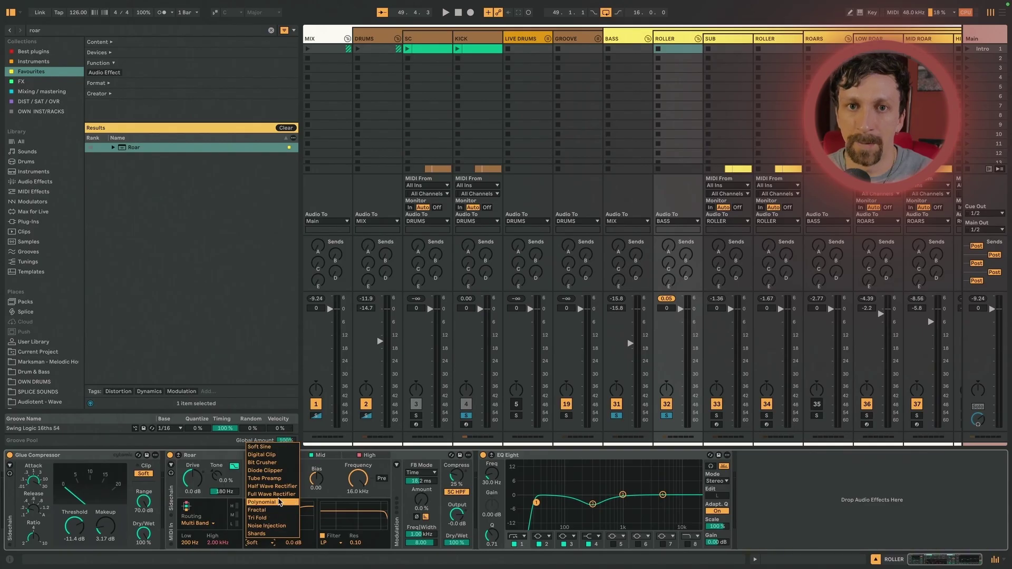
left_click(278, 486)
left_click(259, 550)
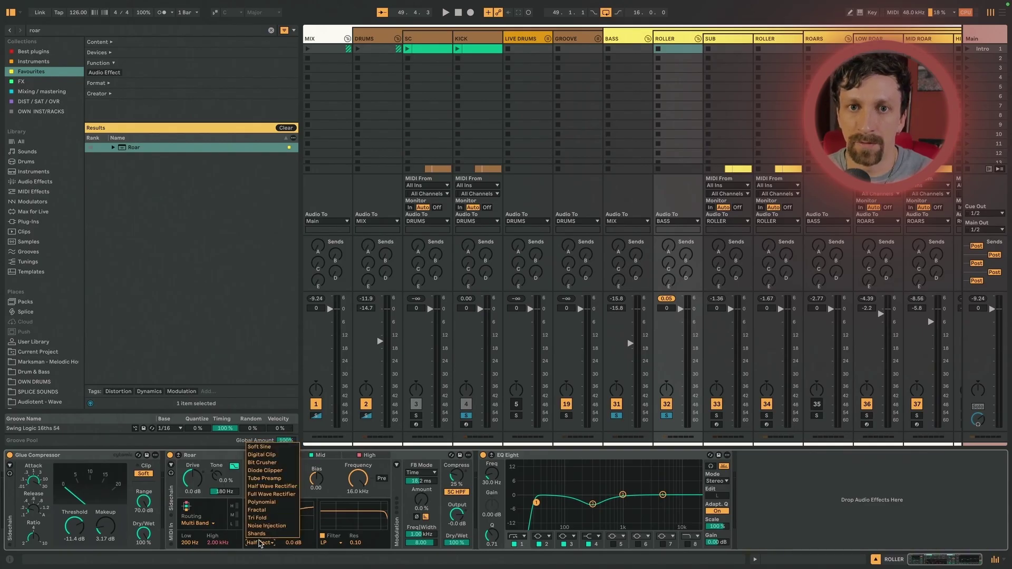
left_click(274, 484)
key("space")
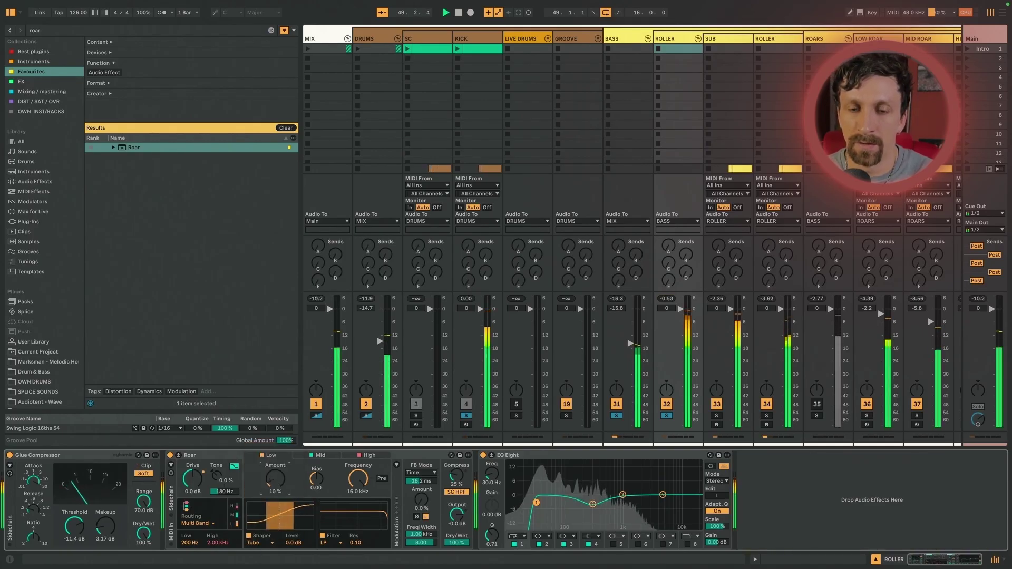
Set Roar's Mid band shaper to Tri Fold.
left_click(321, 457)
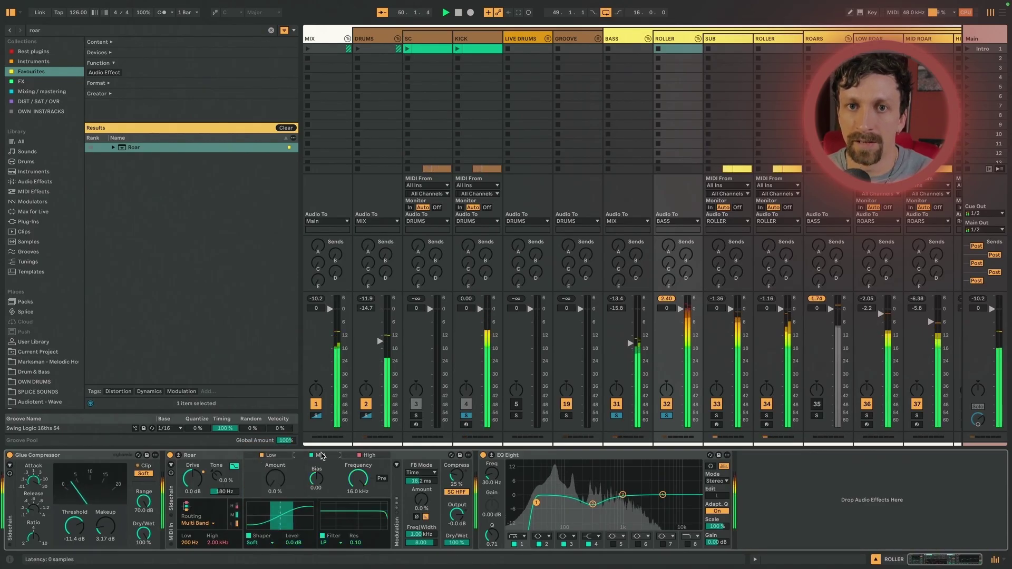
left_click(258, 543)
left_click(270, 519)
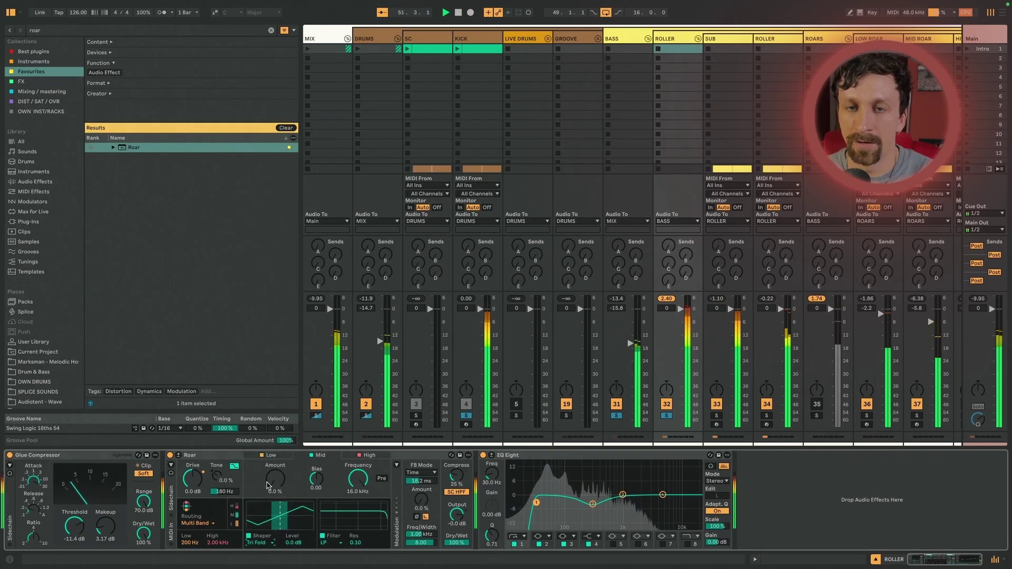
Set Roar's High band shaper to Noise Injection with Amount at 7.9 %, audition it, and stop playback.
left_click(369, 456)
left_click(257, 543)
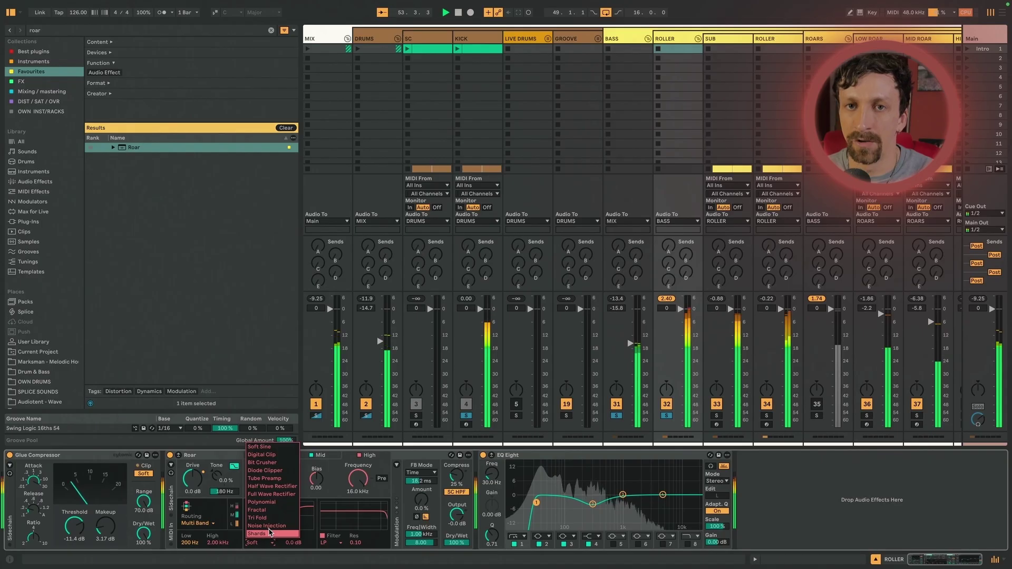
left_click(267, 526)
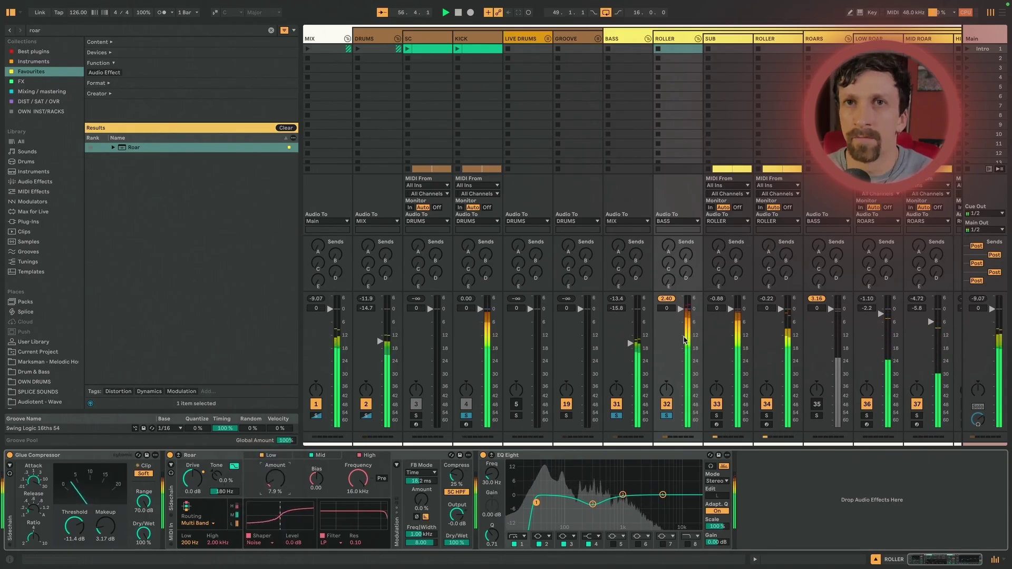
key("space")
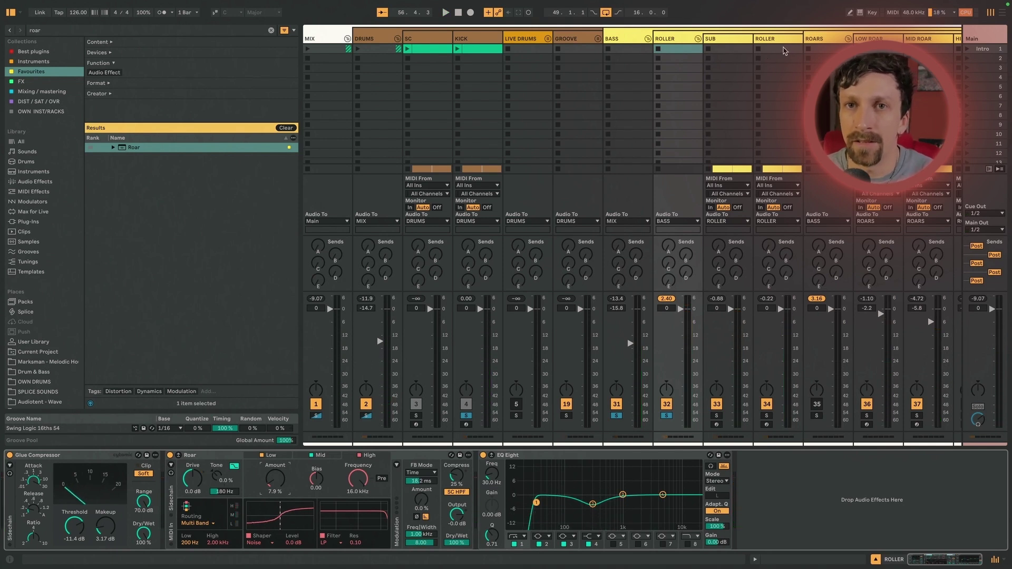
Search the browser for "vint" and add ValhallaVintageVerb after Chorus-Ensemble on the ROLLER track beside SUB.
left_click(782, 37)
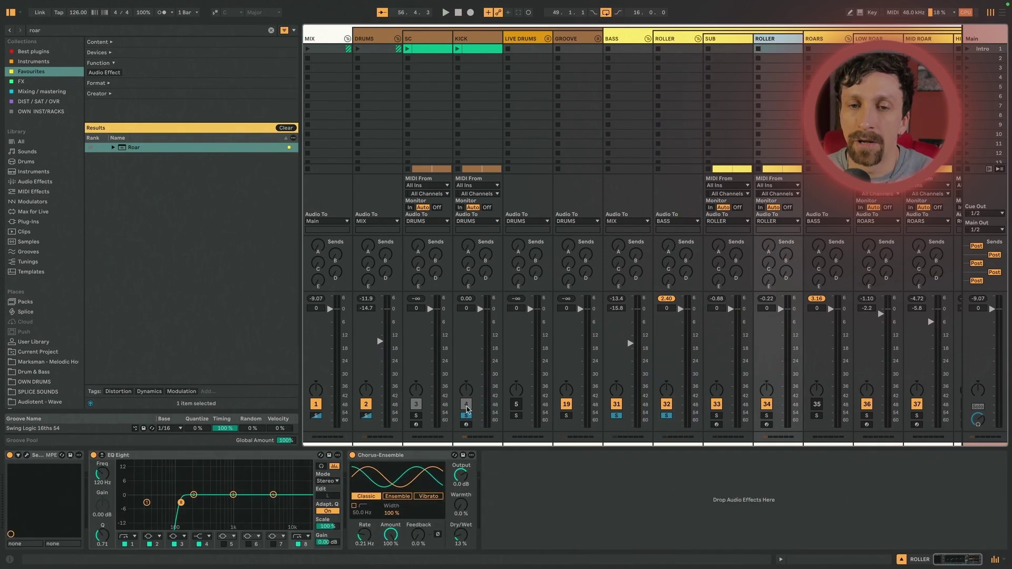
left_click(286, 128)
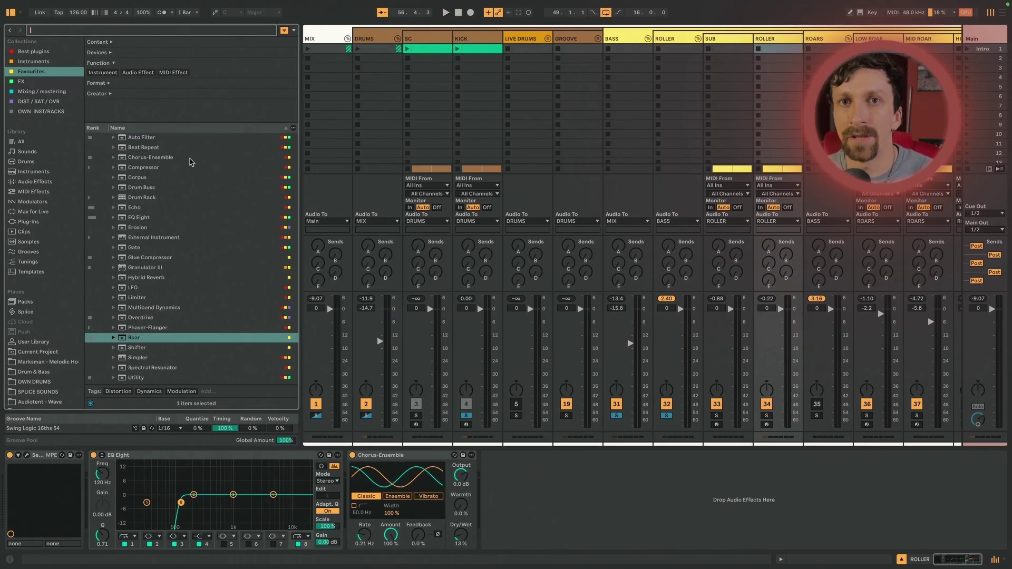
type("int")
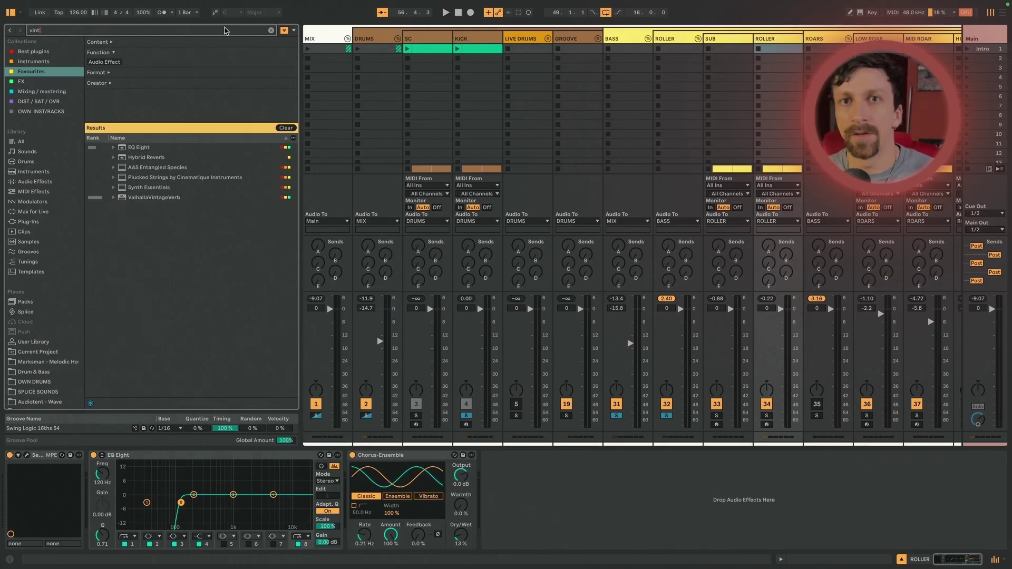
left_click_drag(206, 202, 514, 502)
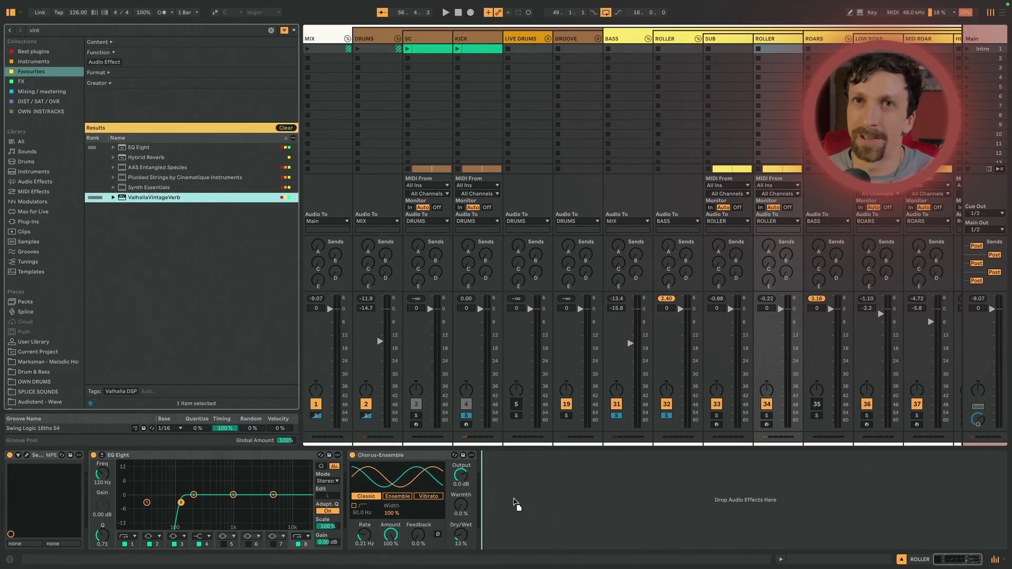
Set ValhallaVintageVerb's LowCut to 410 Hz and Decay to 1.40 s while the track plays.
left_click_drag(553, 470, 553, 471)
left_click_drag(469, 70, 774, 77)
mouse_move(805, 222)
left_mouse_down()
mouse_move(803, 191)
mouse_move(804, 216)
left_mouse_up()
key("space")
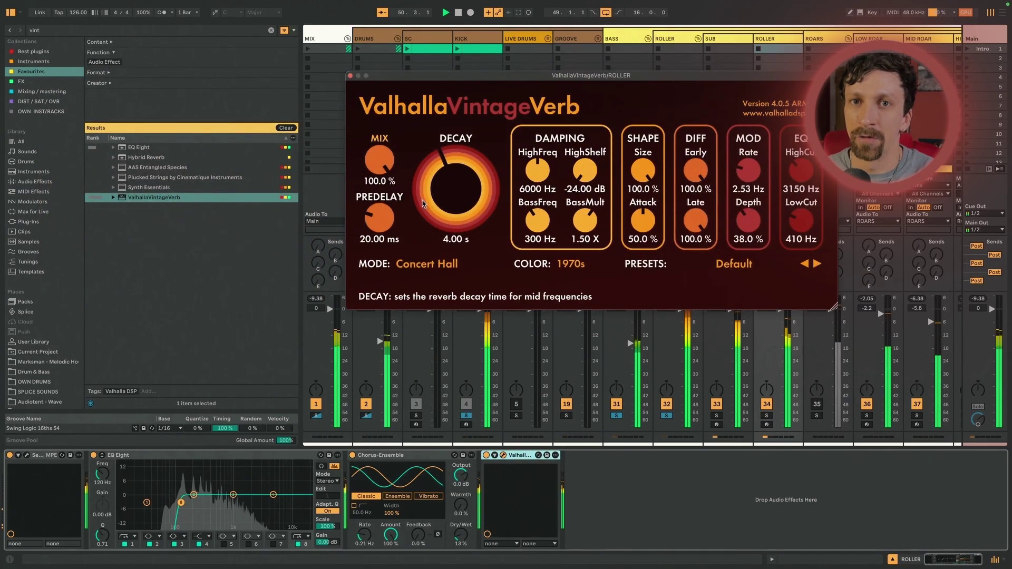
left_click_drag(461, 191, 462, 206)
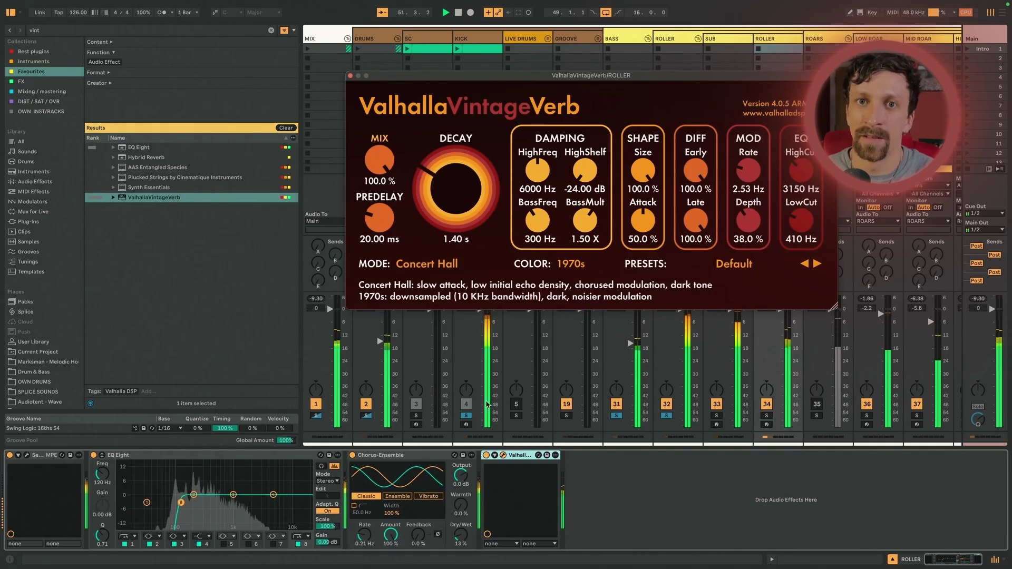
Group ValhallaVintageVerb into an Audio Effect Rack and add an empty dry chain alongside the reverb chain.
left_click(552, 526)
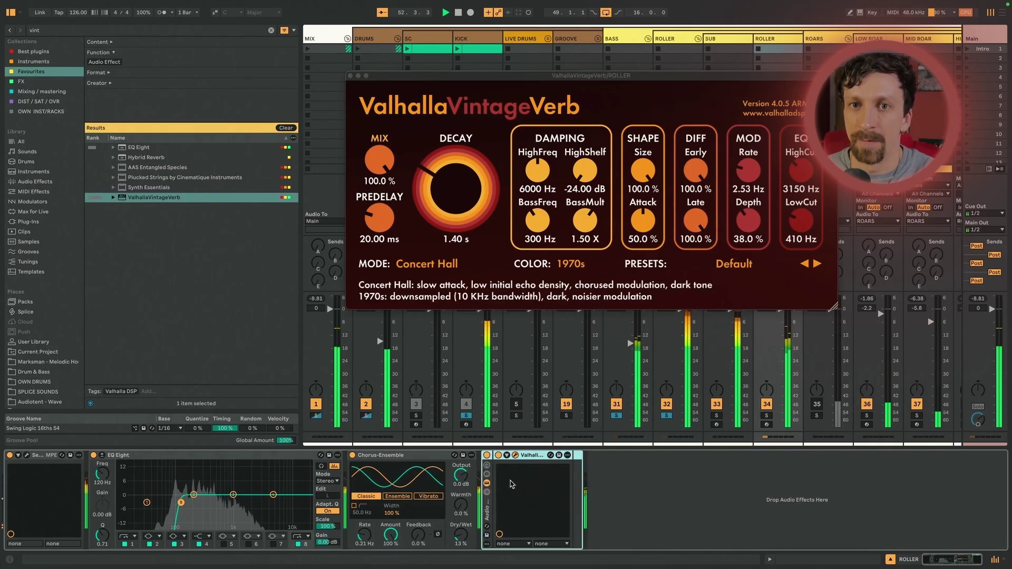
left_click(487, 494)
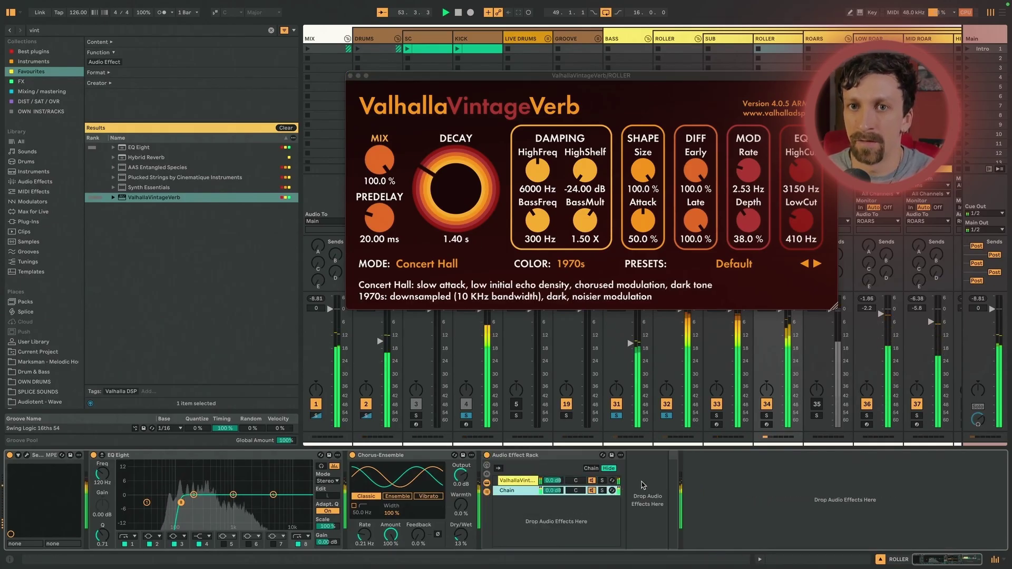
left_click(591, 482)
Set the reverb's LowCut to 570 Hz and HighCut to 2480 Hz, and lower its chain volume to about -14.3 dB.
left_click_drag(801, 221, 801, 210)
left_click_drag(801, 172, 801, 191)
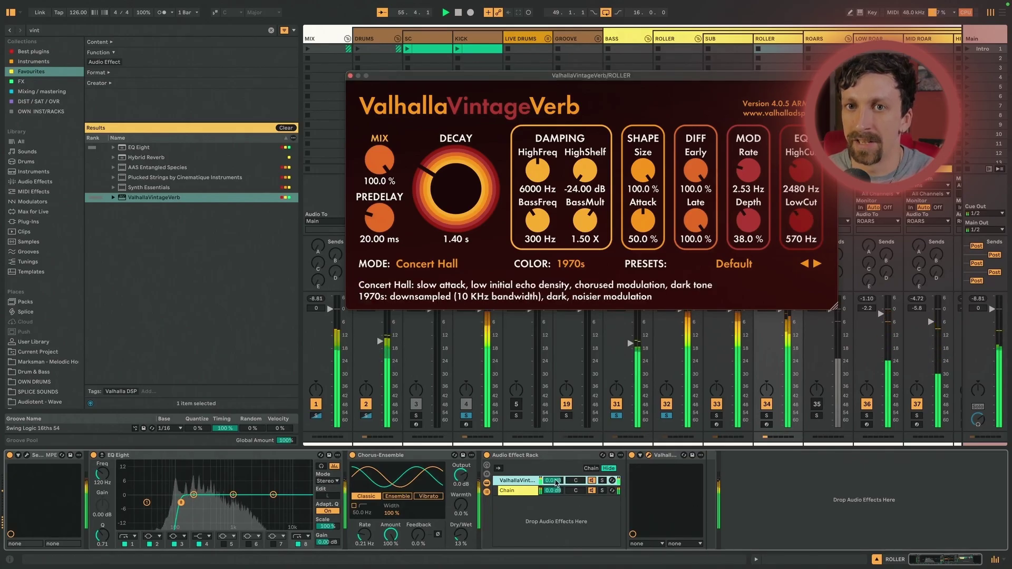
mouse_move(555, 481)
left_mouse_down()
mouse_move(555, 497)
mouse_move(554, 484)
left_mouse_up()
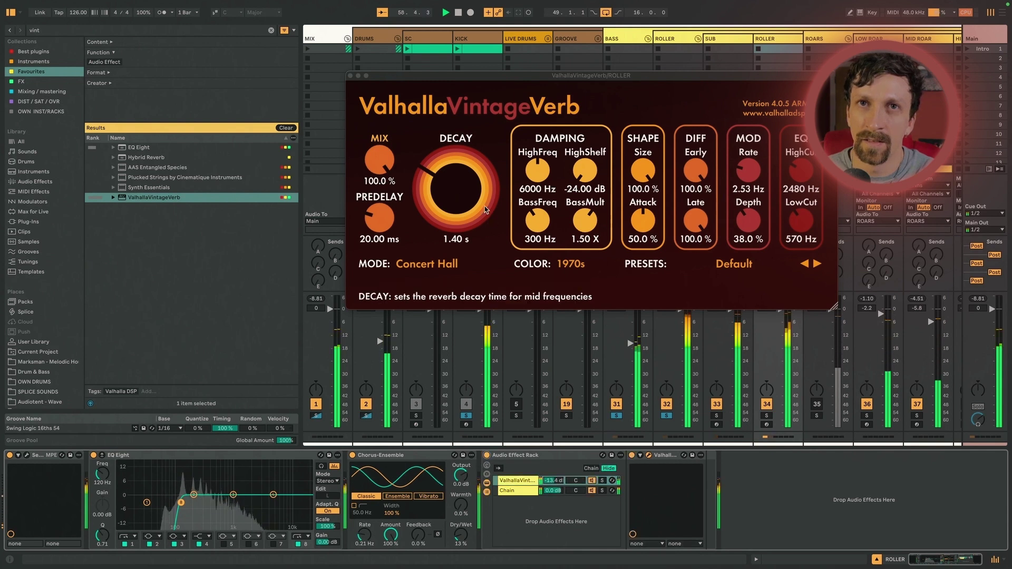
left_click_drag(555, 481, 555, 484)
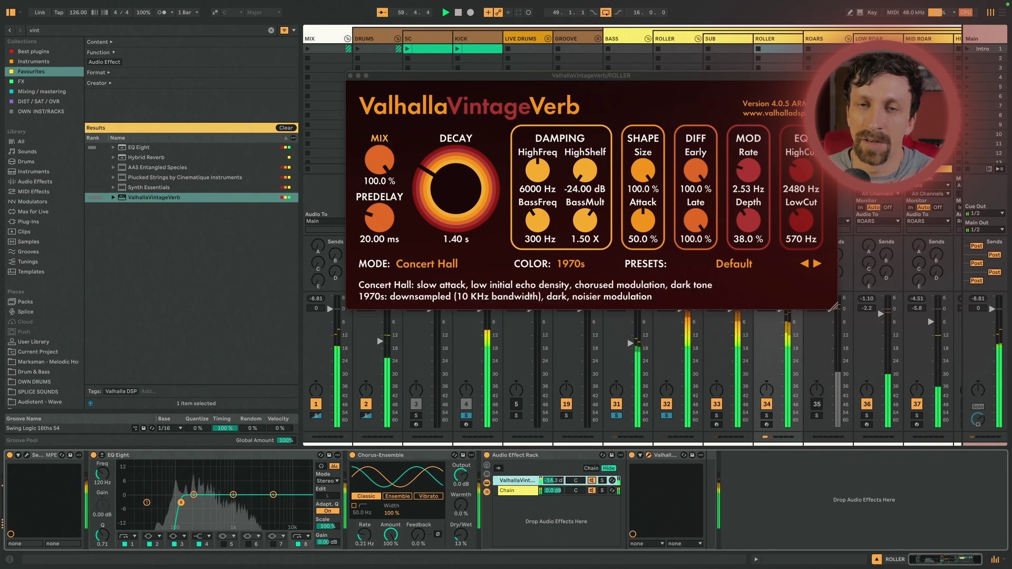
left_click(350, 75)
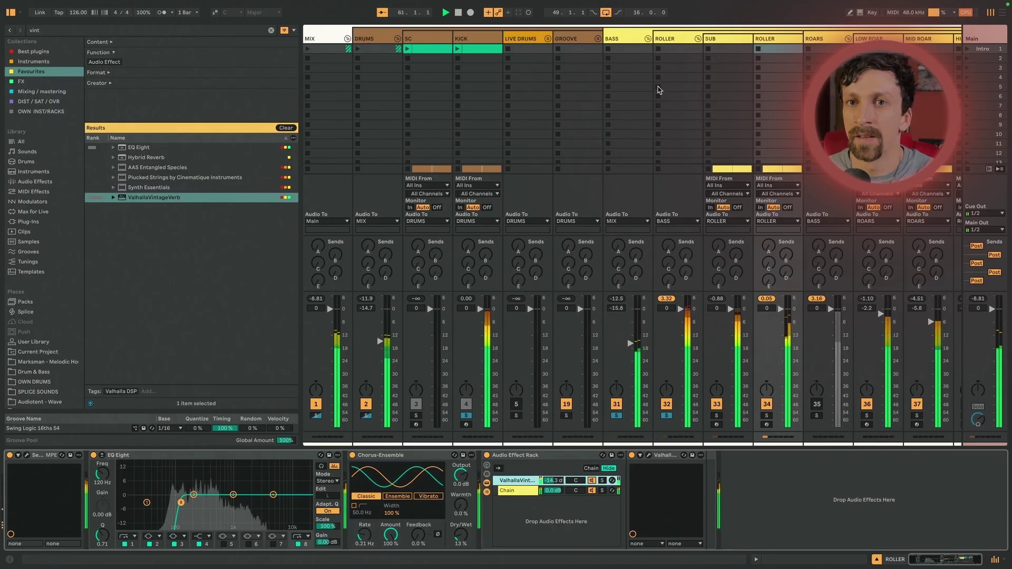
key("space")
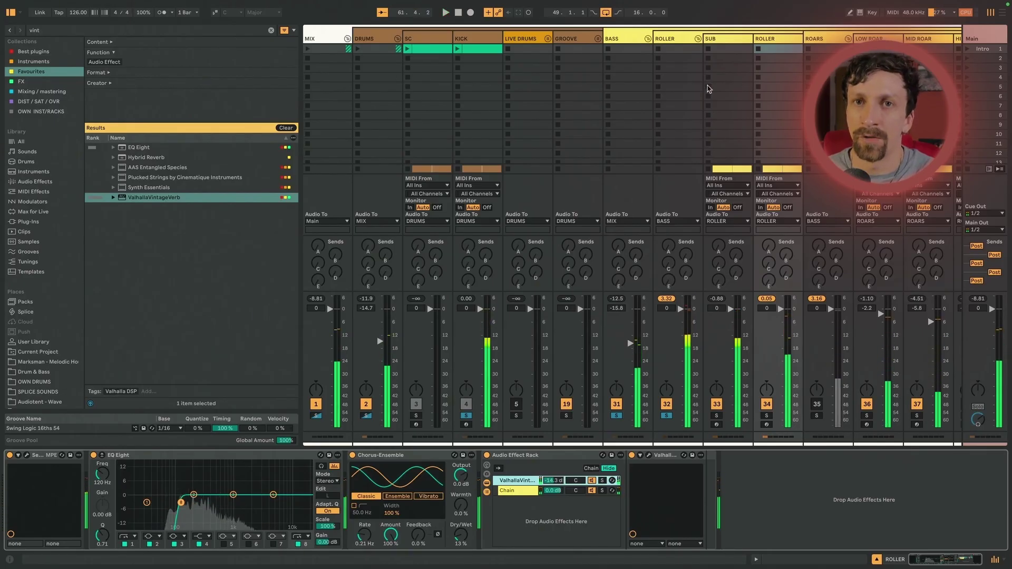
Search the browser for "comp" and add a Compressor after EQ Eight on the ROLLER group.
left_click(689, 46)
left_click(271, 30)
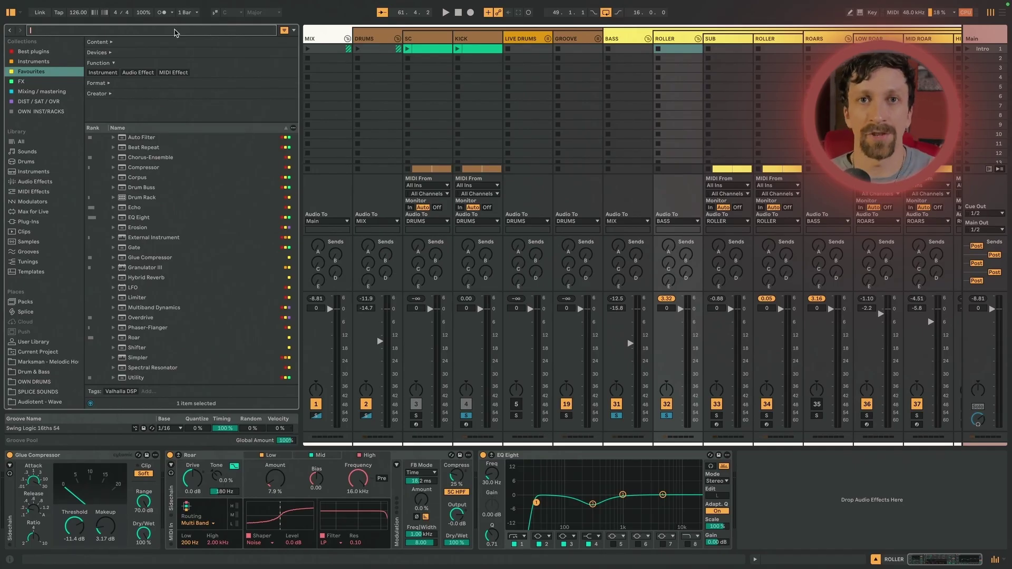
type("comp")
key("Down")
key("Return")
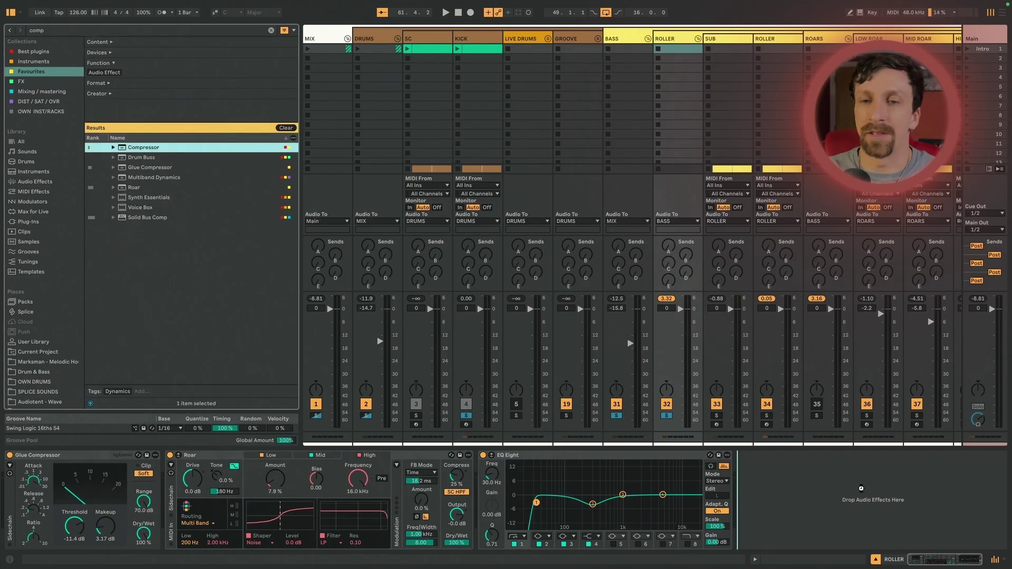
Enable the Compressor's external sidechain with SC as the source and start playback.
left_click(770, 486)
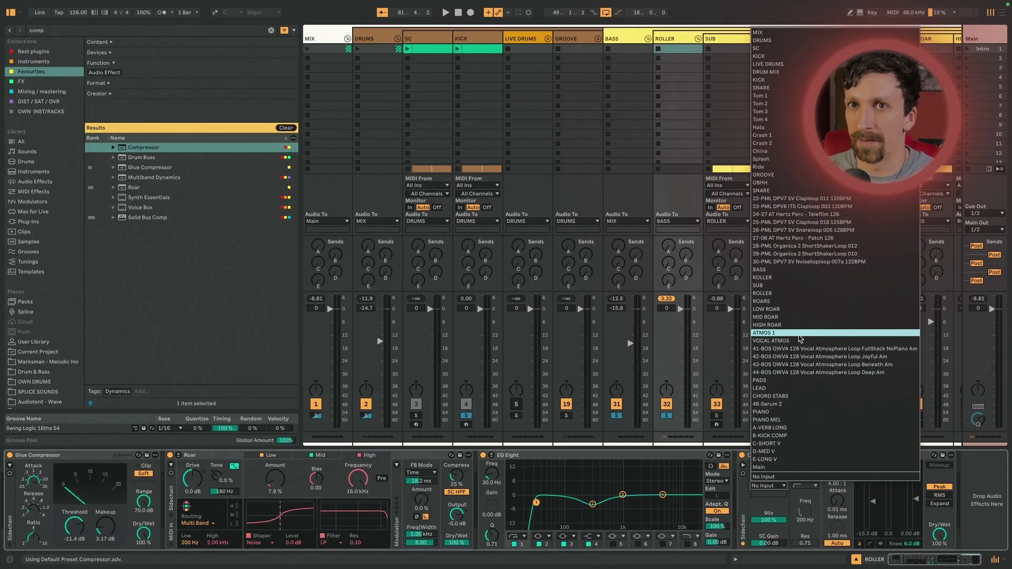
left_click(793, 49)
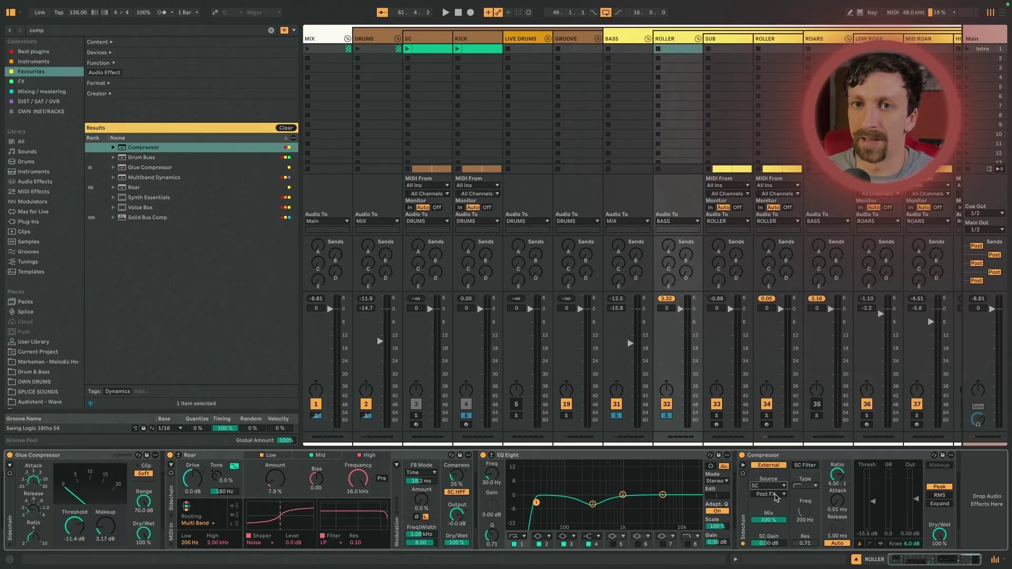
key("space")
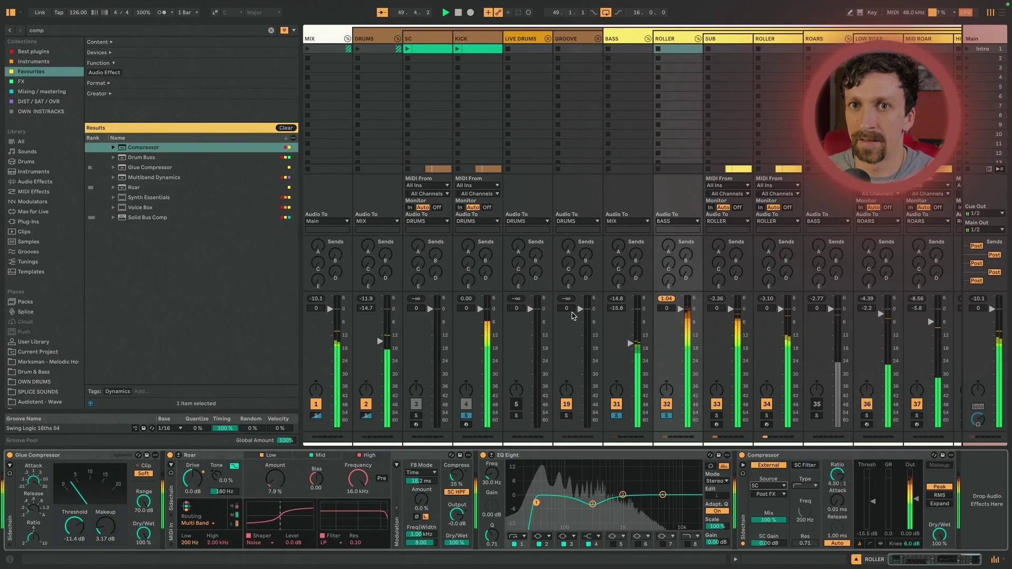
Switch the Compressor's sidechain source to KICK and set its Threshold to -16.3 dB.
key("Tab")
key("Tab")
left_click(769, 486)
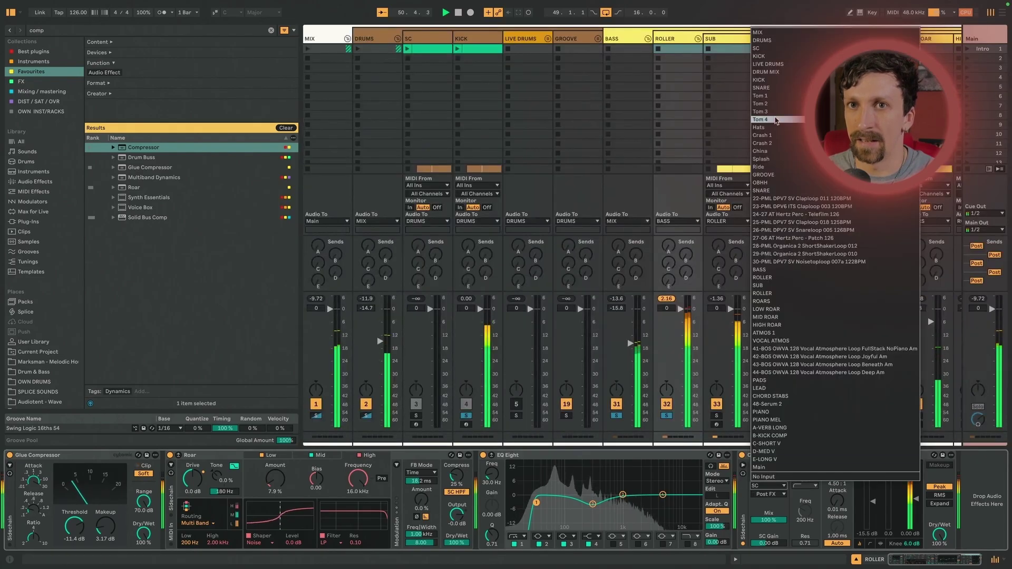
left_click(760, 56)
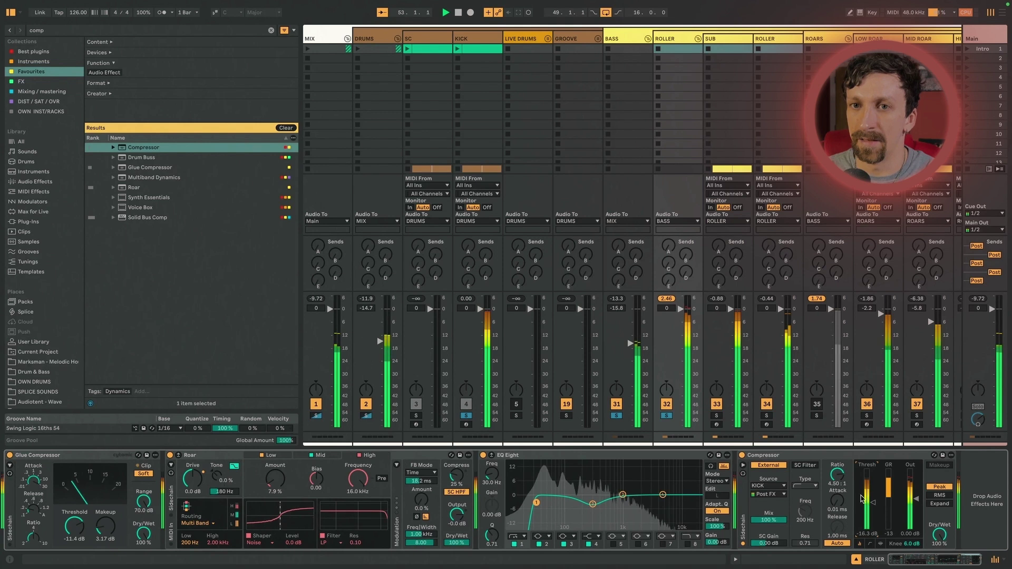
Enable the Compressor's SC Filter, choose its filter type, and set the filter frequency to 3.42 kHz.
left_click(805, 465)
left_click(805, 485)
left_click(806, 496)
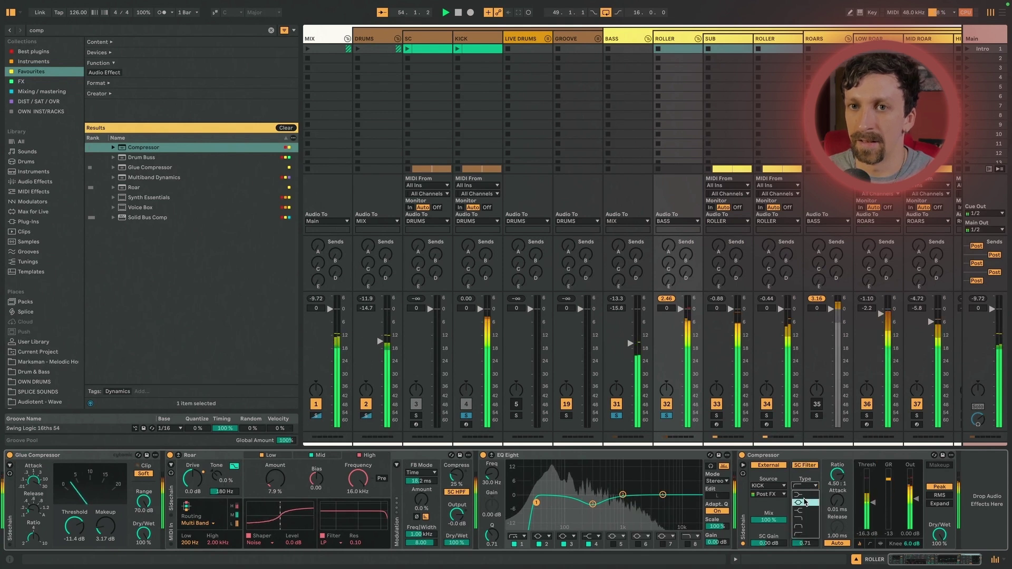
mouse_move(814, 521)
left_mouse_down()
mouse_move(814, 508)
mouse_move(812, 537)
left_mouse_up()
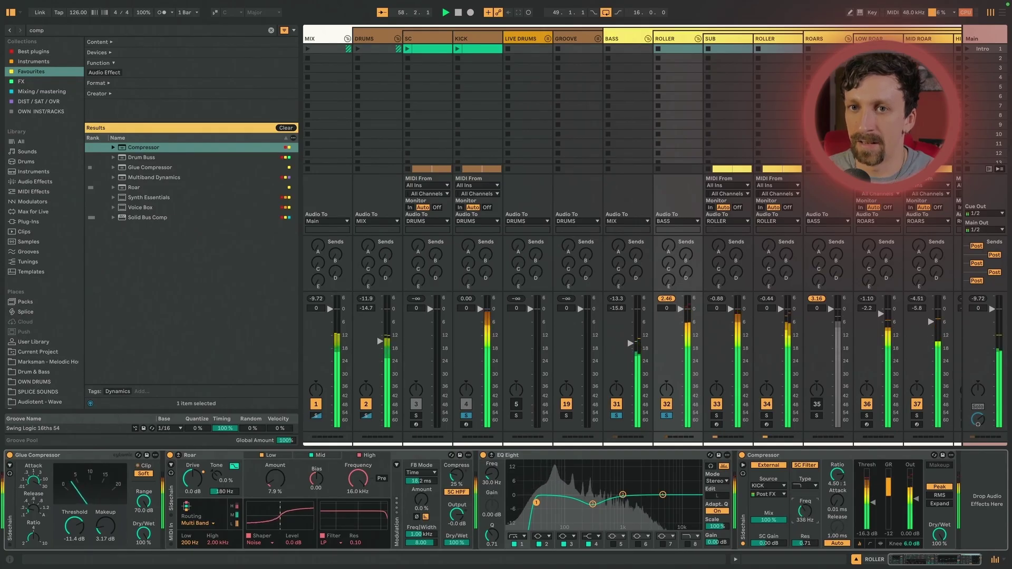
left_click_drag(806, 511, 805, 522)
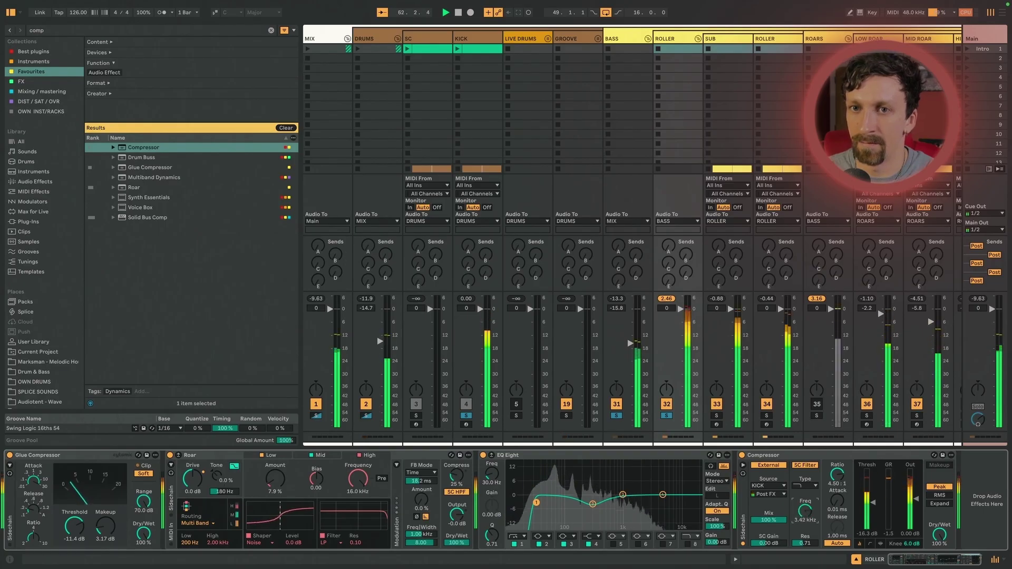
Change the Compressor's sidechain filter type, set the filter frequency to 169 Hz and the Threshold to -14.9 dB, then stop playback.
left_click(805, 485)
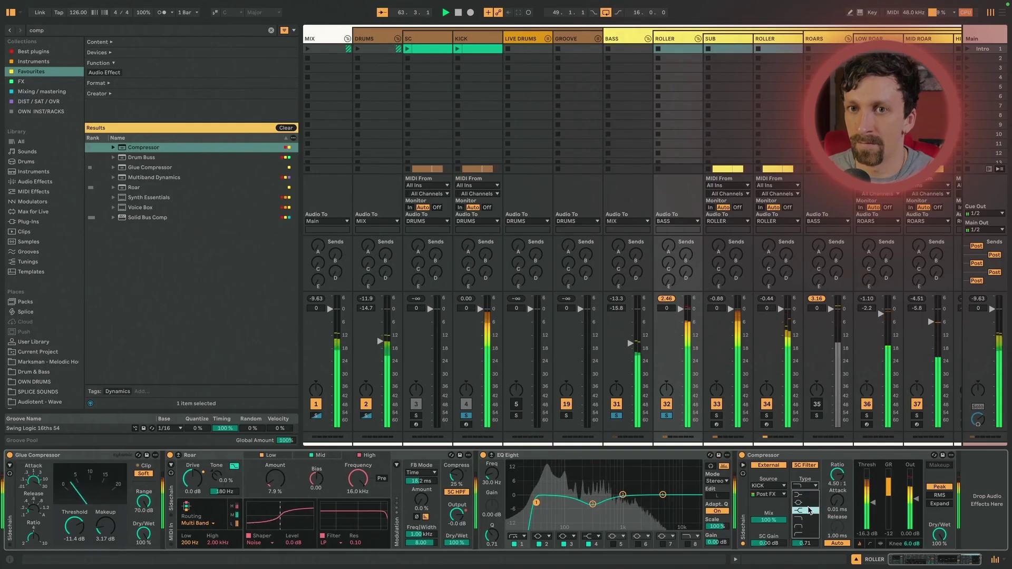
left_click(807, 536)
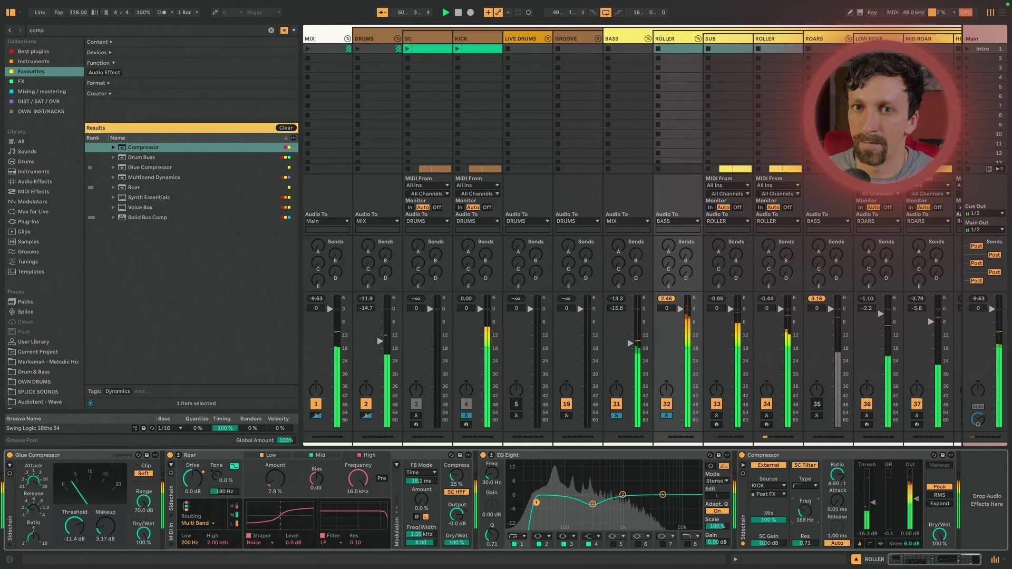
left_click(805, 486)
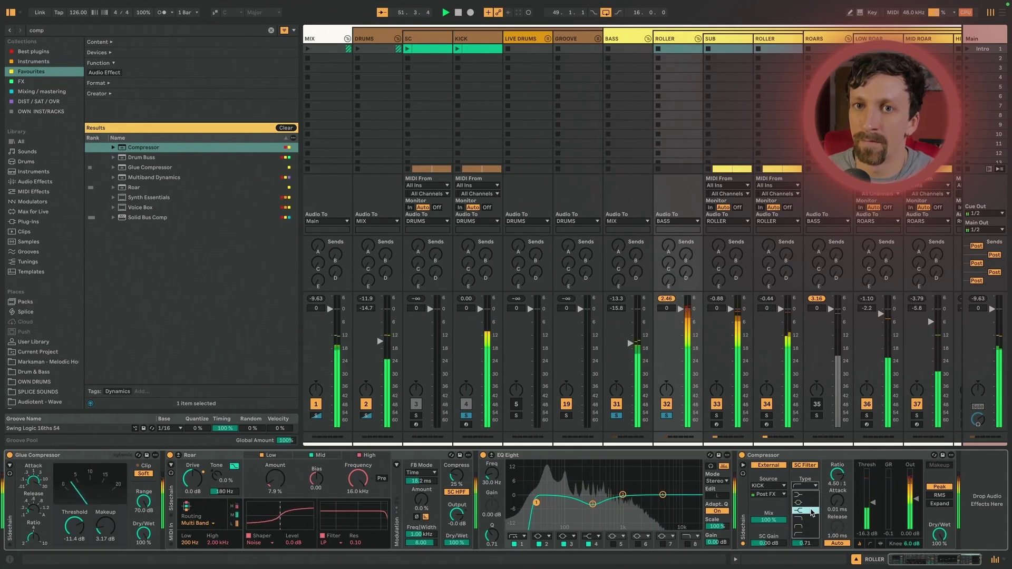
left_click(811, 518)
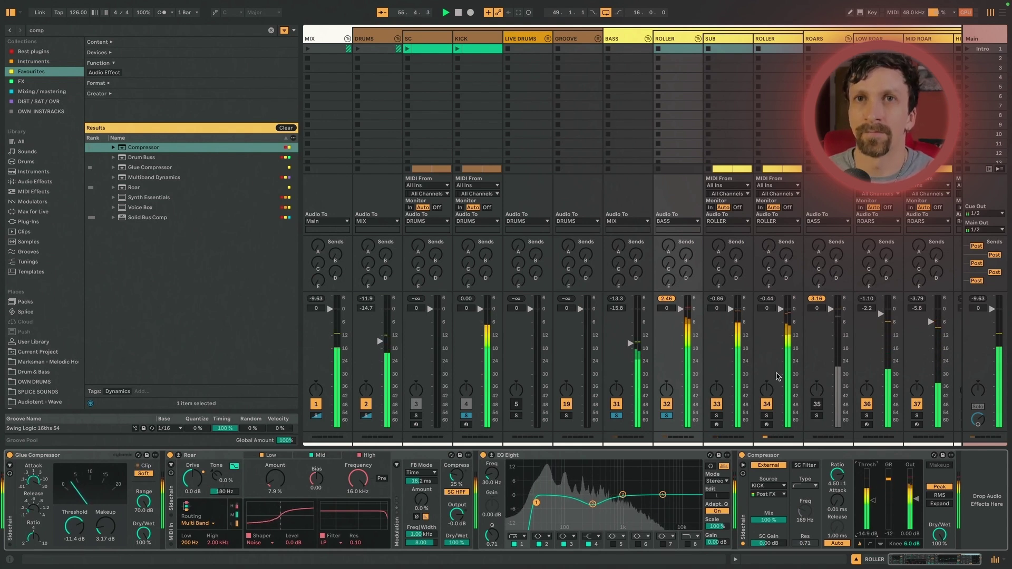
key("space")
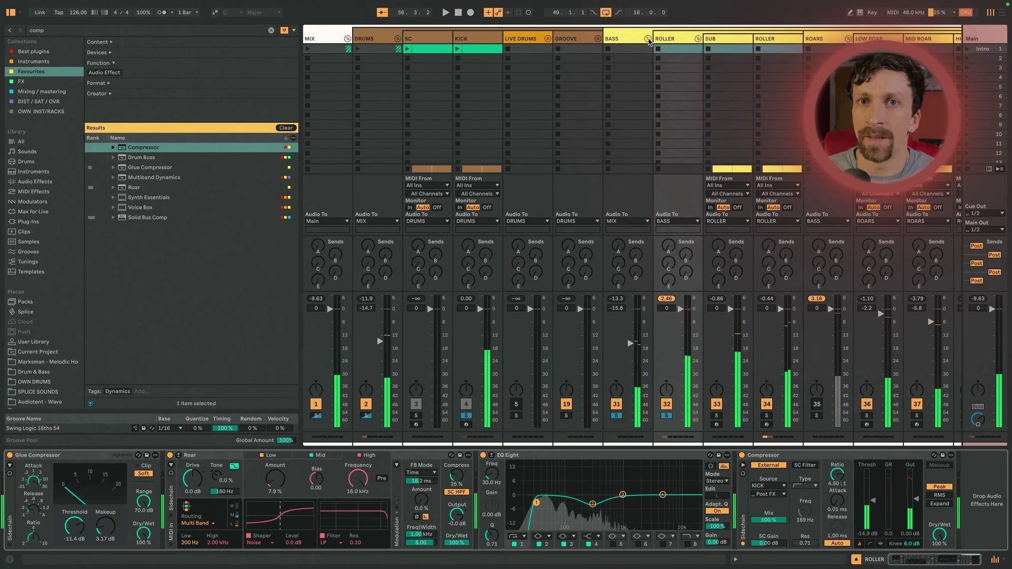
Review the device chains of the SUB and ROLLER tracks inside the BASS group, including Chorus-Ensemble and the Audio Effect Rack.
left_click(648, 41)
left_click(647, 39)
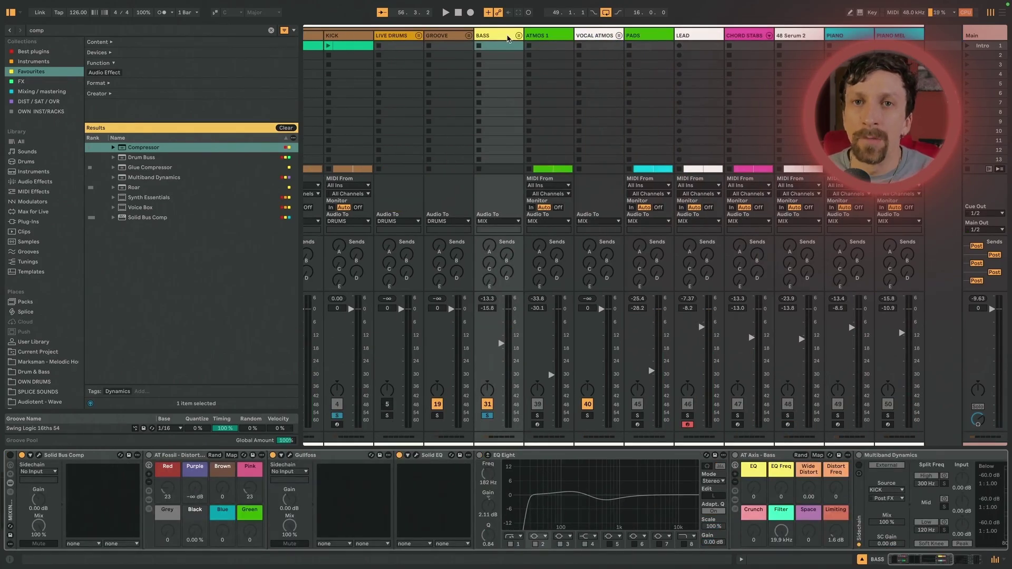
left_click(520, 35)
left_click(608, 45)
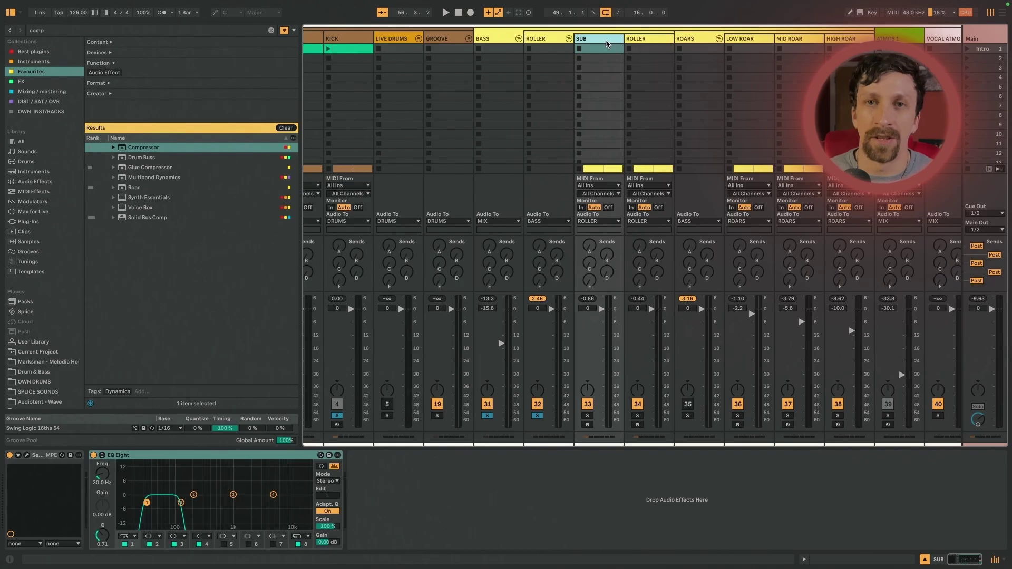
left_click(648, 41)
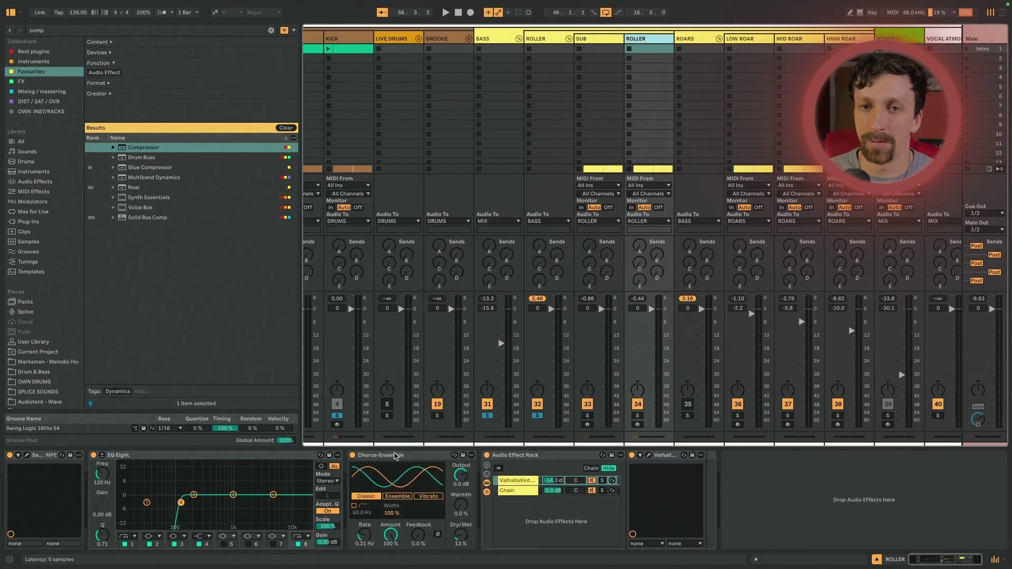
left_click(396, 456)
left_click(525, 457)
left_click(597, 40)
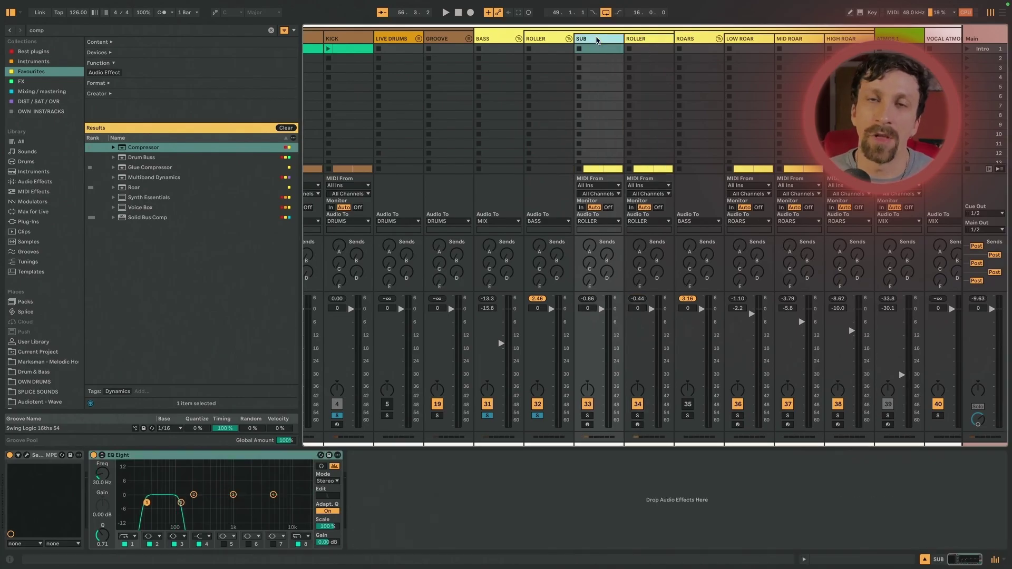
left_click(644, 41)
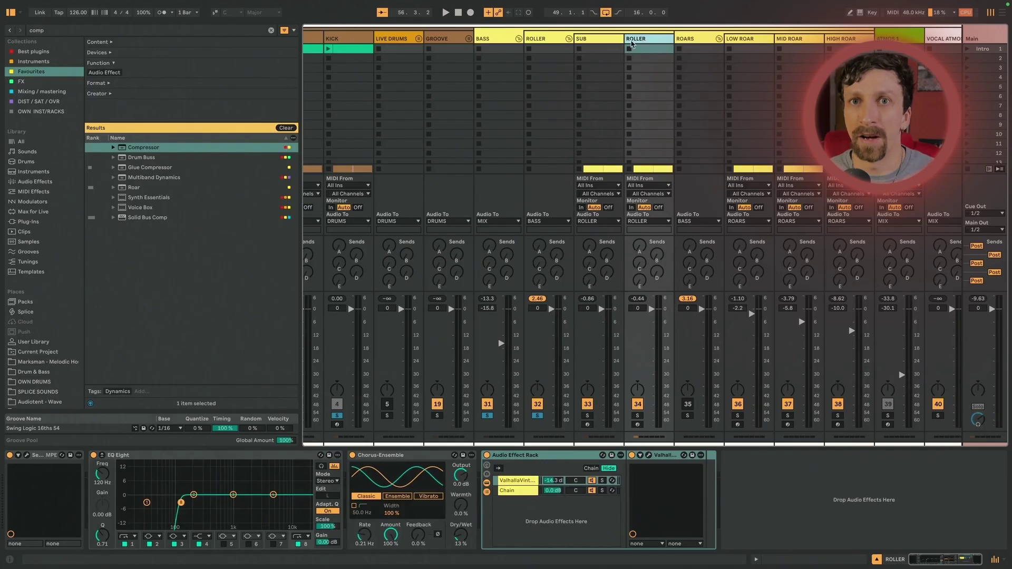
Review the ROLLER group's processing chain, from Glue Compressor and Roar to EQ Eight and Compressor.
left_click(535, 41)
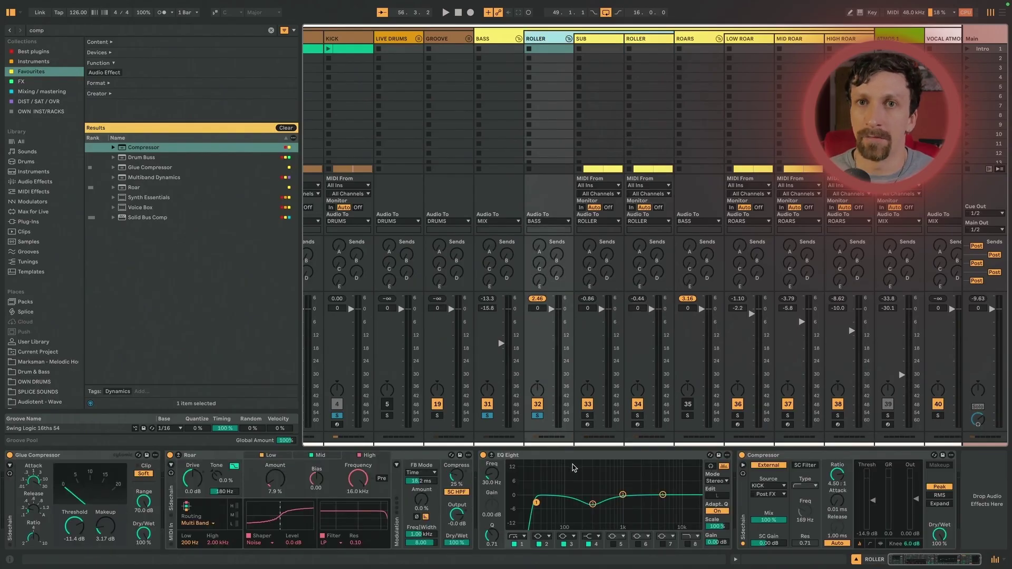
left_click(93, 458)
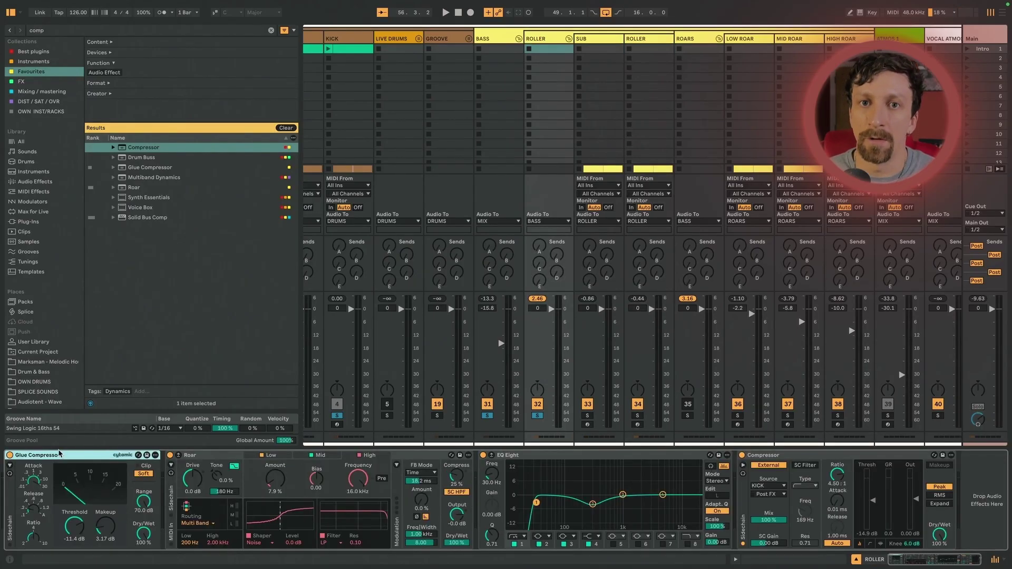
left_click(224, 458)
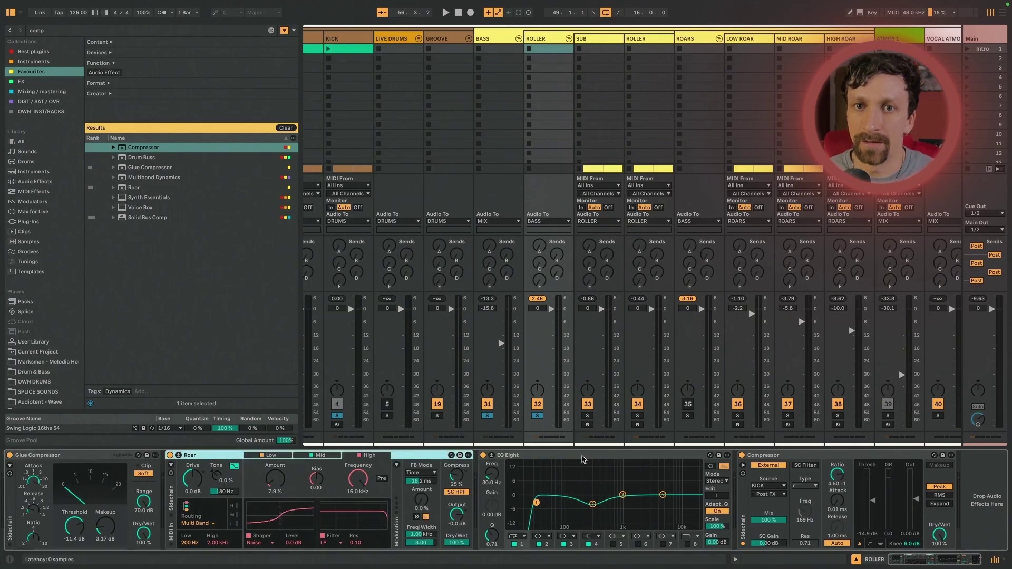
left_click(584, 459)
left_click(796, 458)
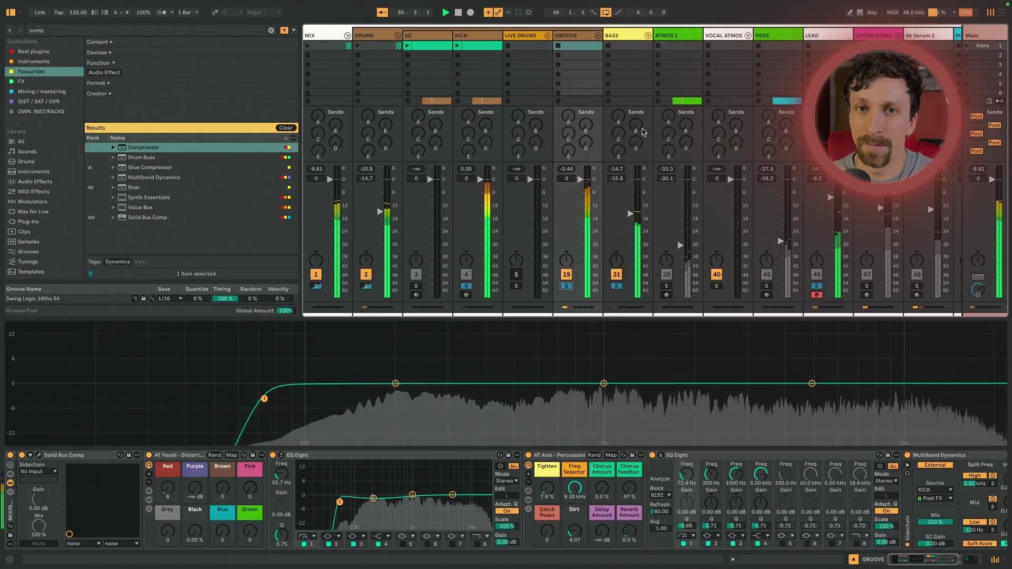
On the LEAD track's EQ Eight, change band 1 to a low-cut filter and set its frequency to 367 Hz.
scroll(719, 45, "right", 3)
left_click(718, 45)
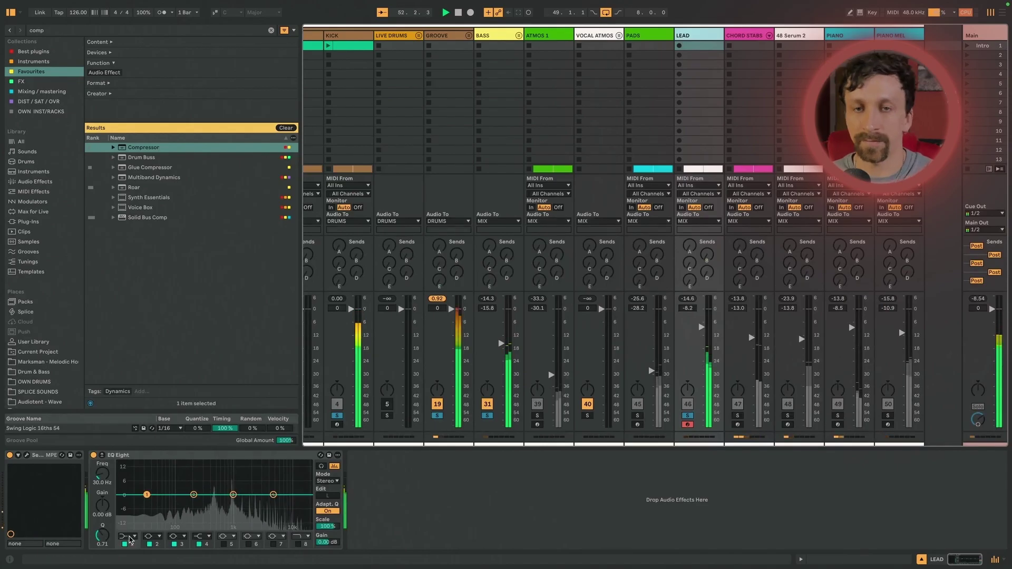
left_click(129, 536)
left_click(127, 473)
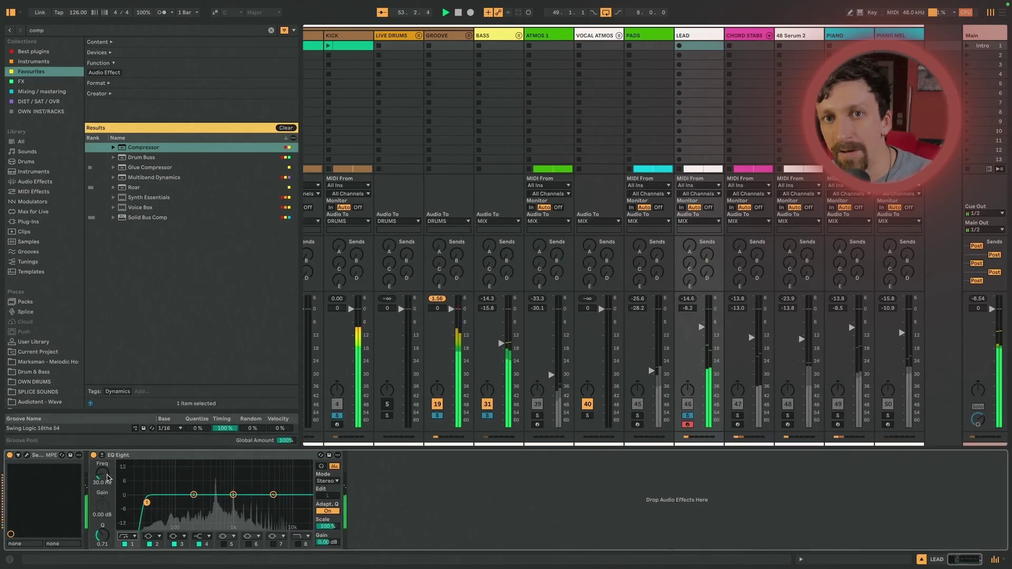
left_click_drag(148, 494, 208, 502)
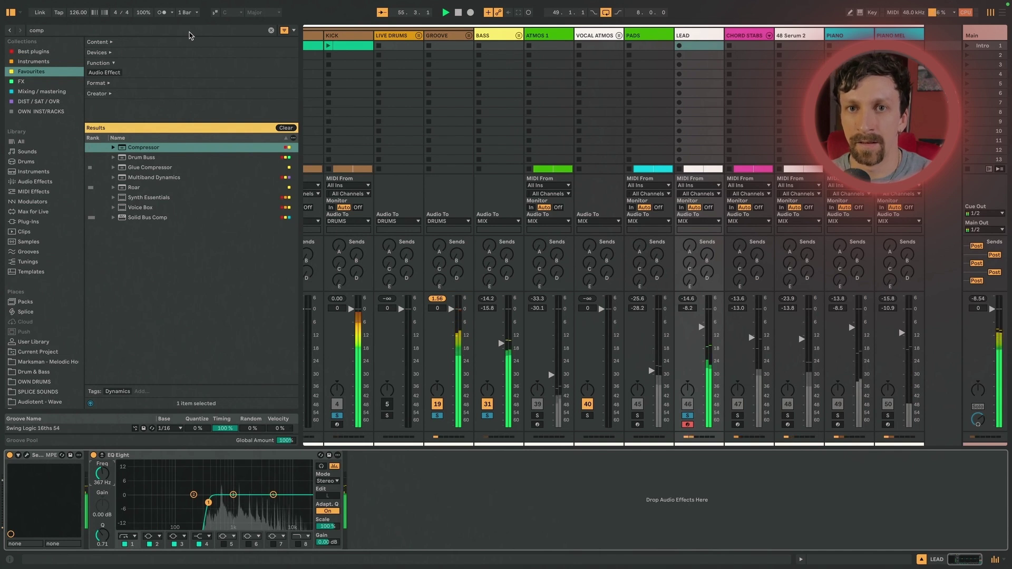
Stop playback, search the browser for "glue c" and add a Glue Compressor after EQ Eight on the LEAD track.
key("space")
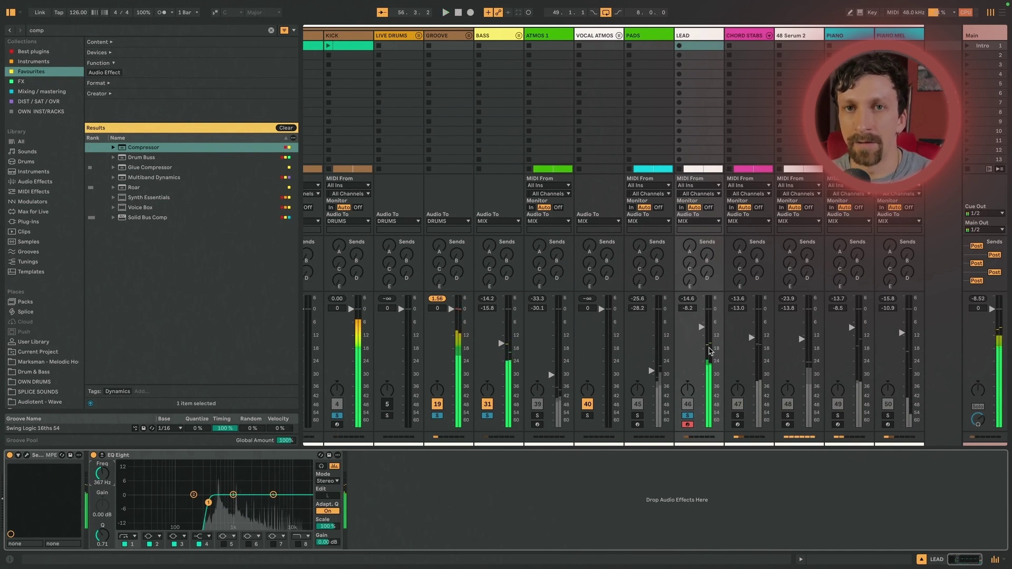
left_click(129, 31)
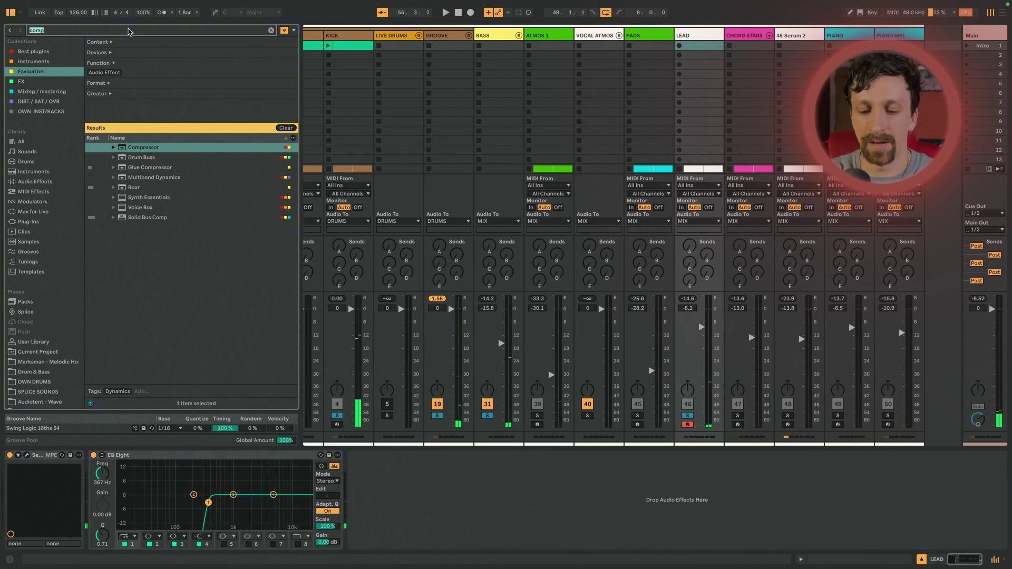
type("glue c")
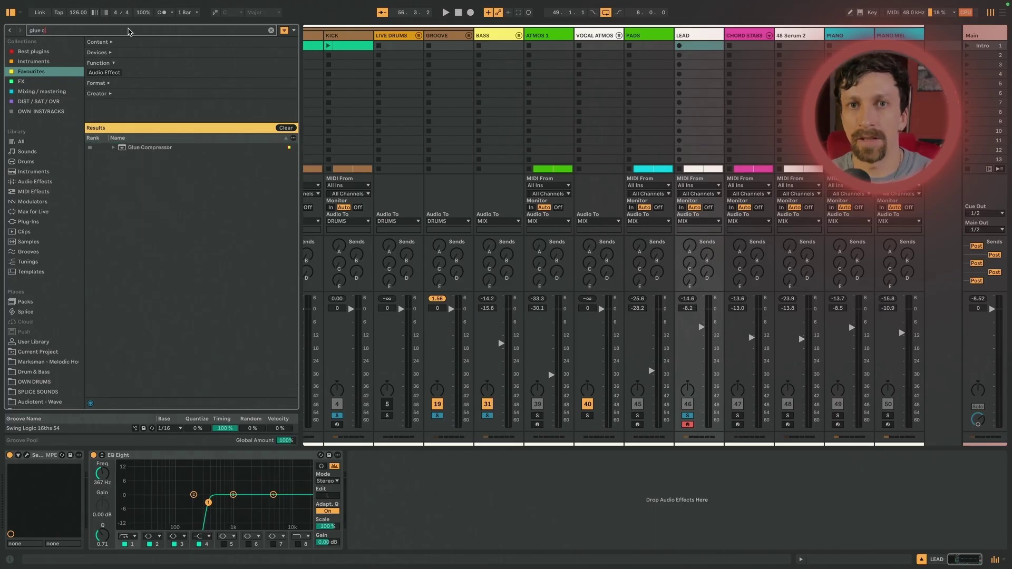
key("Down")
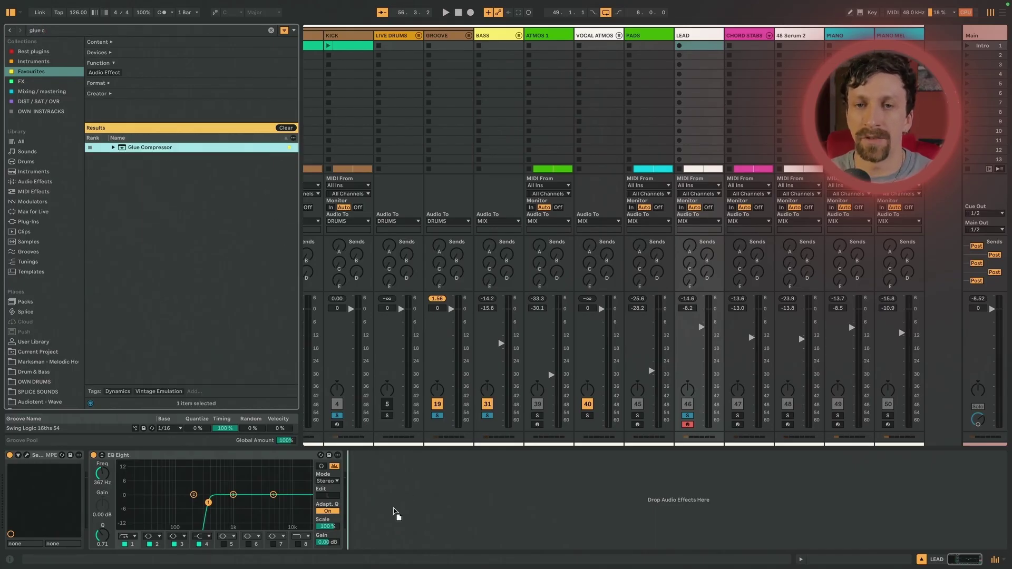
key("Return")
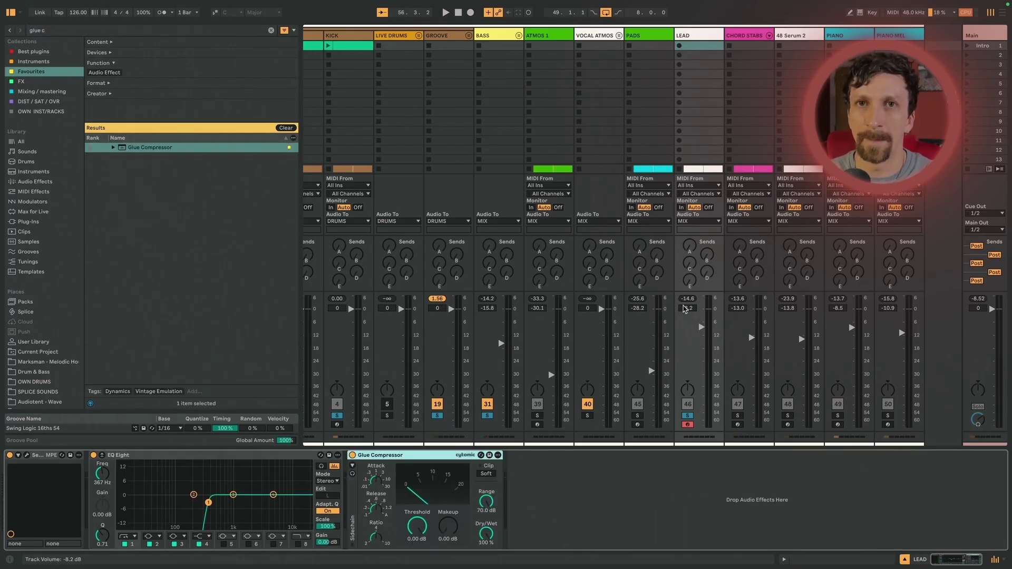
Play the loop and set the LEAD Glue Compressor's Threshold to -20.0 dB.
key("space")
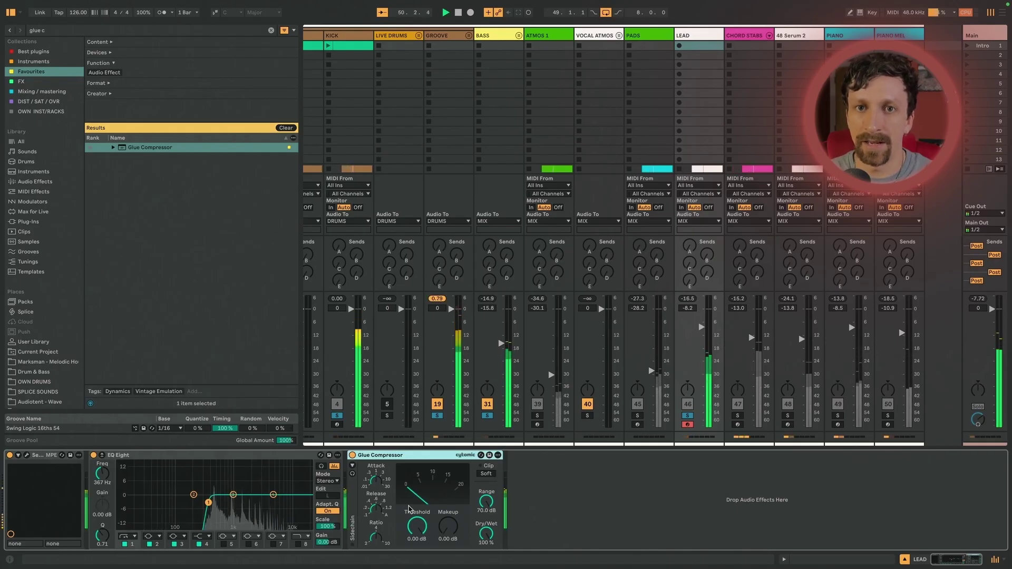
key("space")
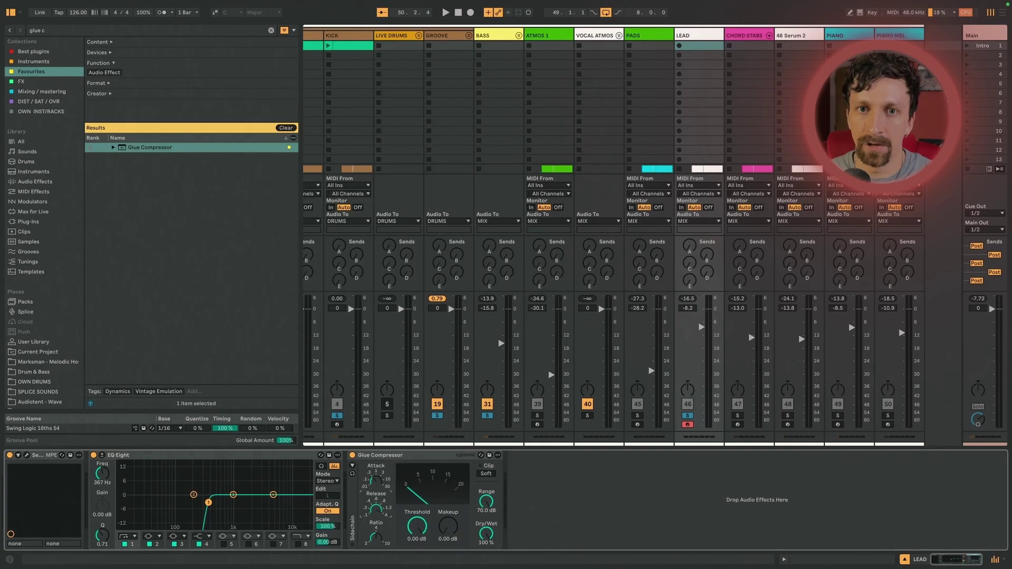
key("space")
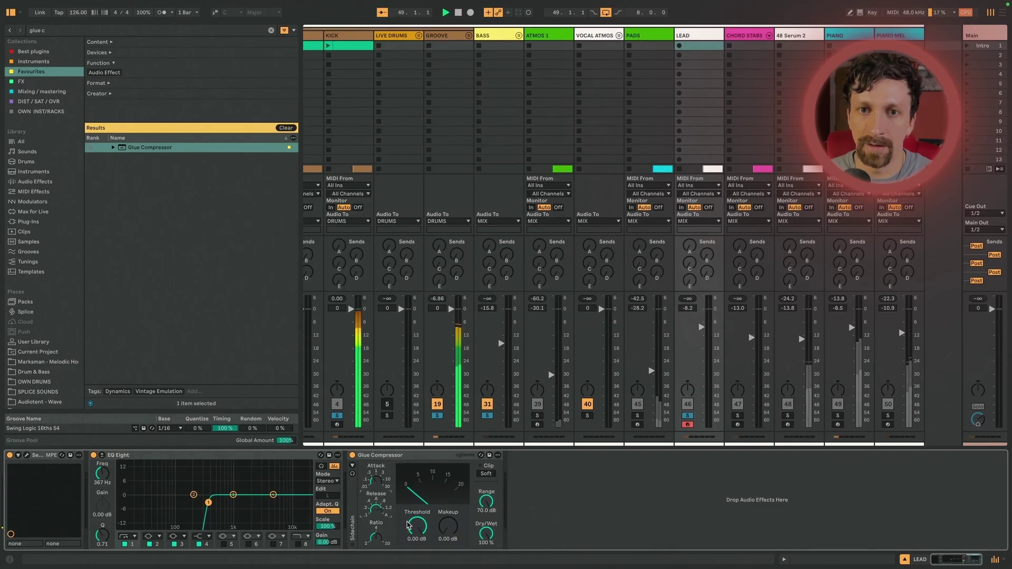
left_click_drag(417, 526, 416, 529)
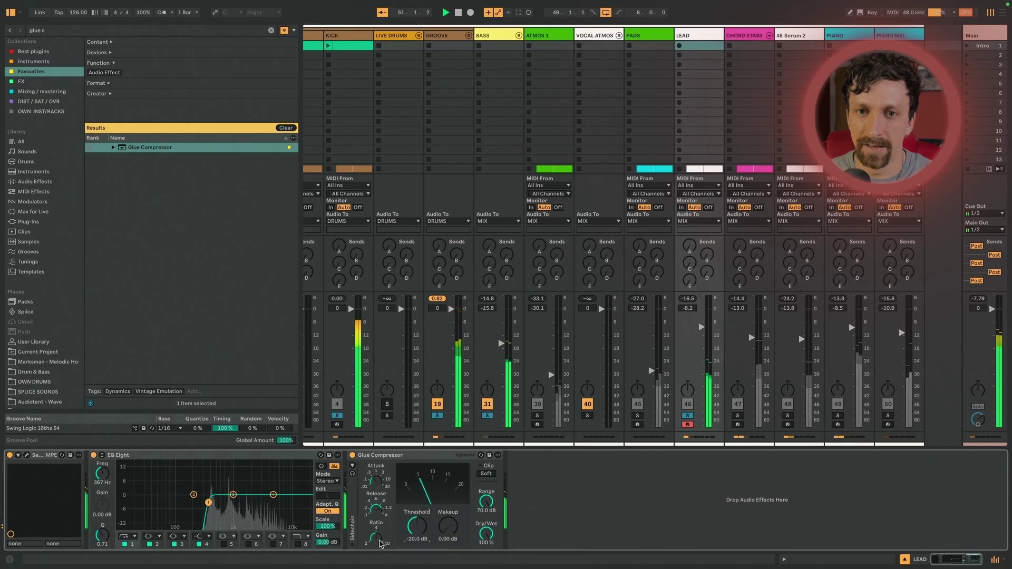
Set the Glue Compressor's Makeup to 3.65 dB and the LEAD track's volume to -7.5 dB, then stop playback.
left_click_drag(448, 526, 448, 524)
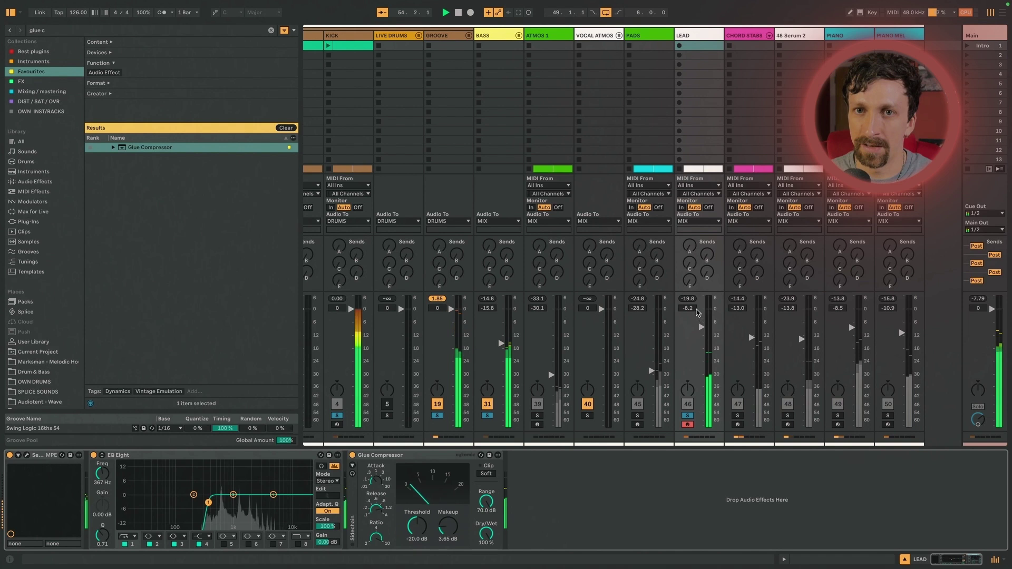
left_click_drag(688, 308, 688, 304)
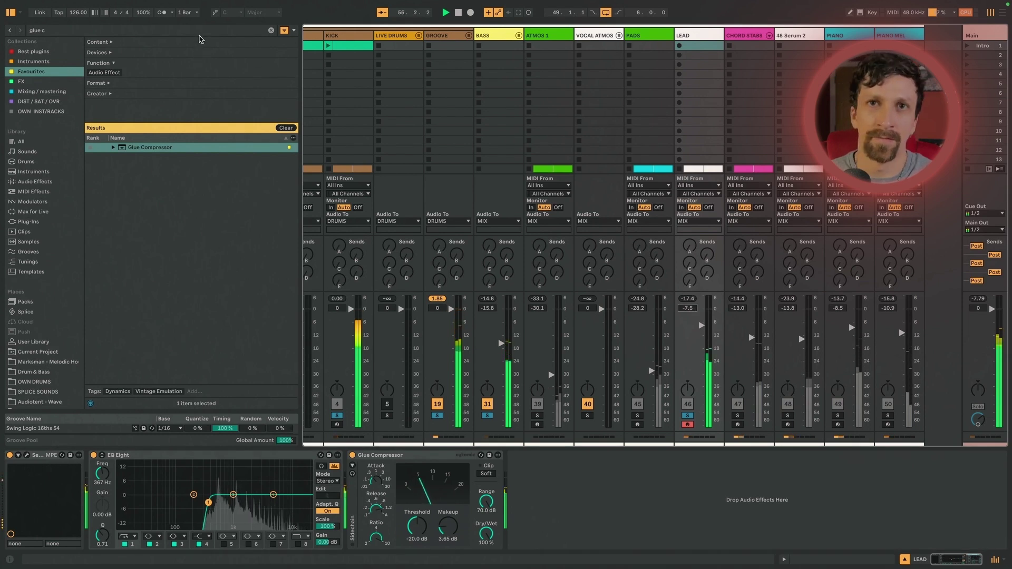
key("space")
Search the browser for "roar" and add Roar after the Glue Compressor on the LEAD track.
key("ctrl+f")
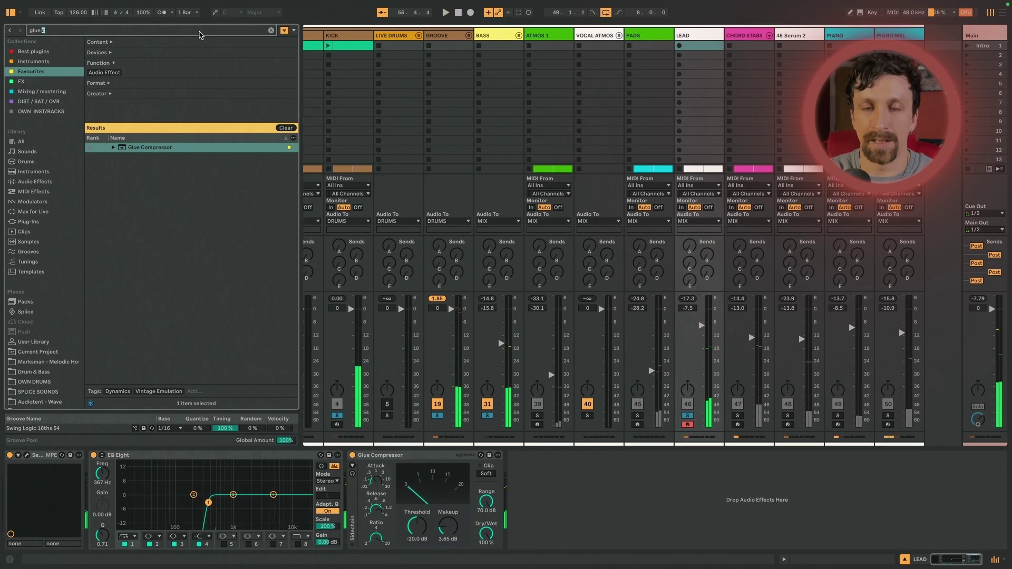
type("rfoar")
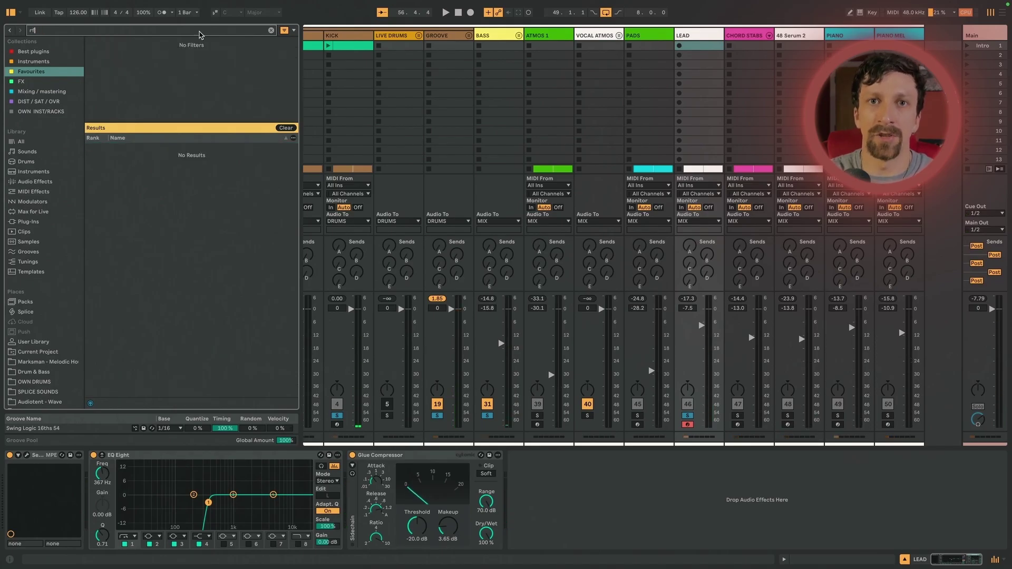
key("BackSpace")
type("oar")
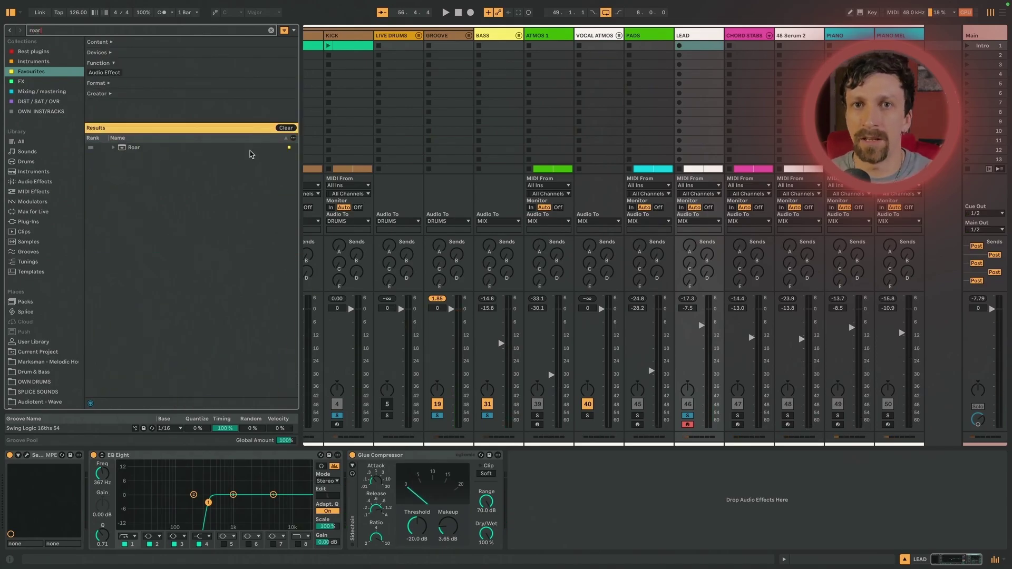
left_click_drag(252, 153, 625, 504)
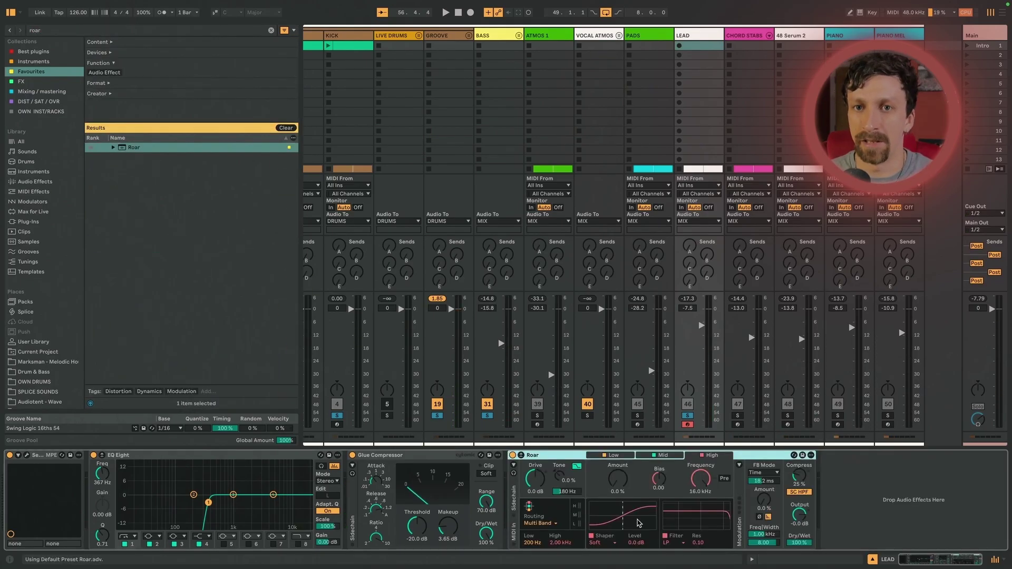
Set the shaper of Roar's Mid band to Polynomial.
left_click(606, 543)
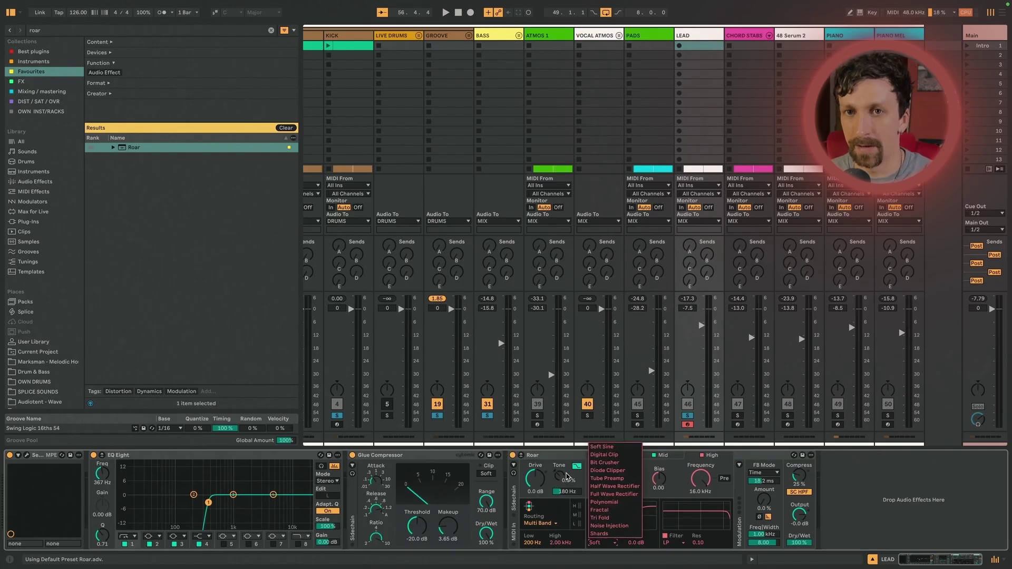
left_click(488, 533)
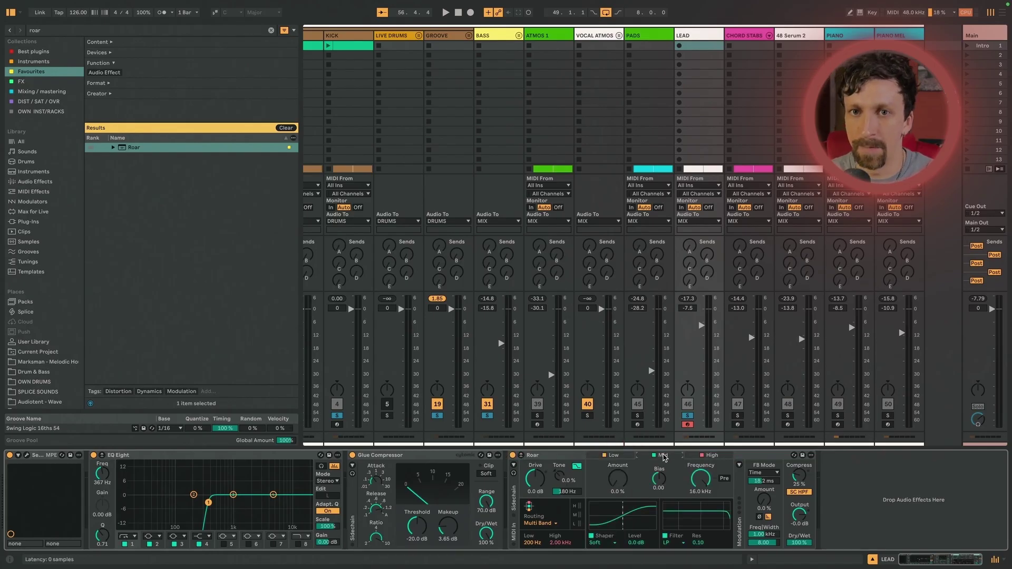
left_click(614, 543)
left_click(612, 510)
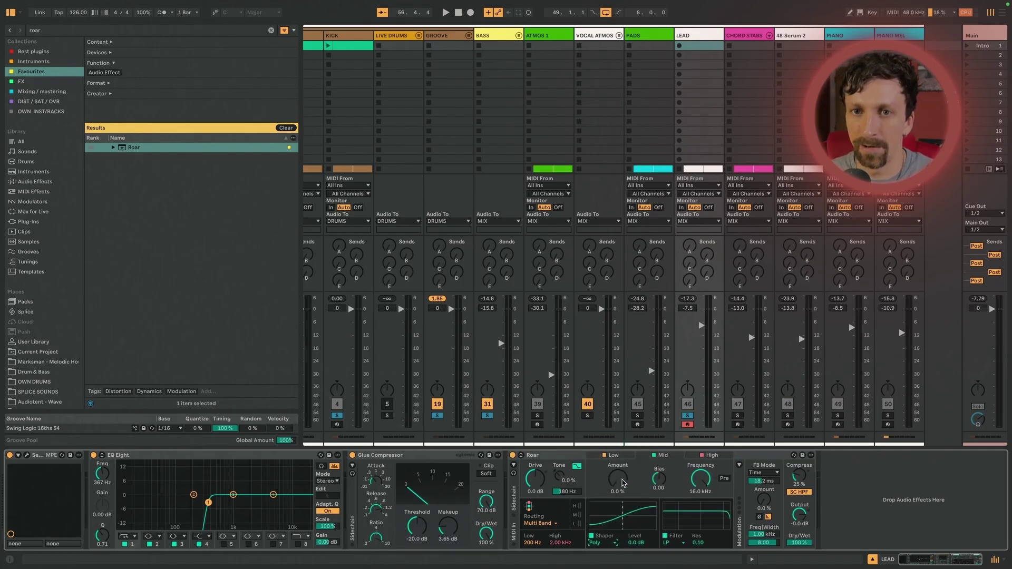
Play the loop, set the Amount of Roar's Mid band to 19%, and set the High band's shaper to Noise with an Amount of 10%.
key("space")
left_click(711, 456)
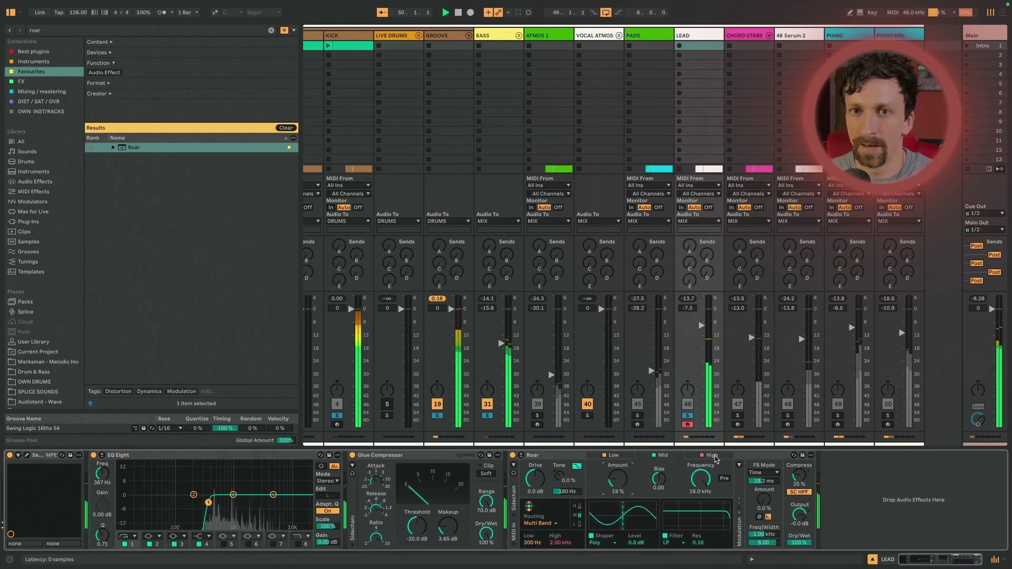
left_click(603, 543)
left_click(612, 502)
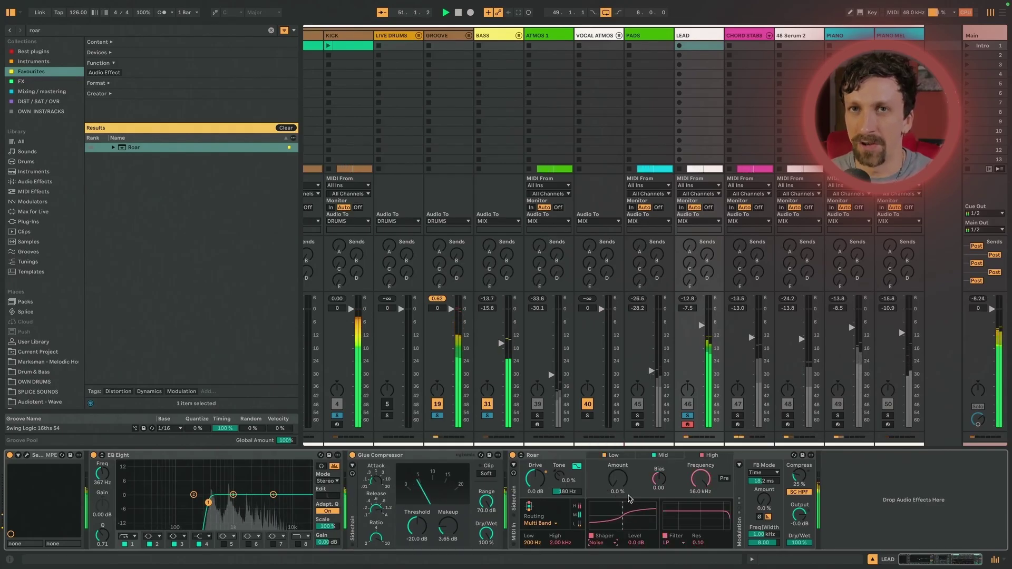
left_click_drag(618, 479, 618, 467)
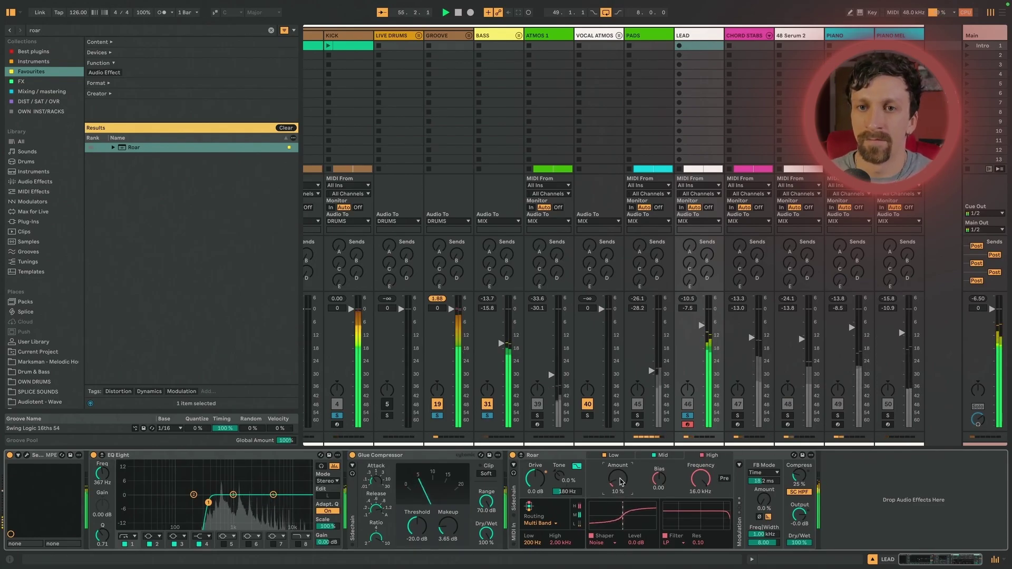
Set Roar's Dry/Wet to 48% while comparing the LEAD sound in the loop.
left_click_drag(799, 476, 800, 558)
key("space")
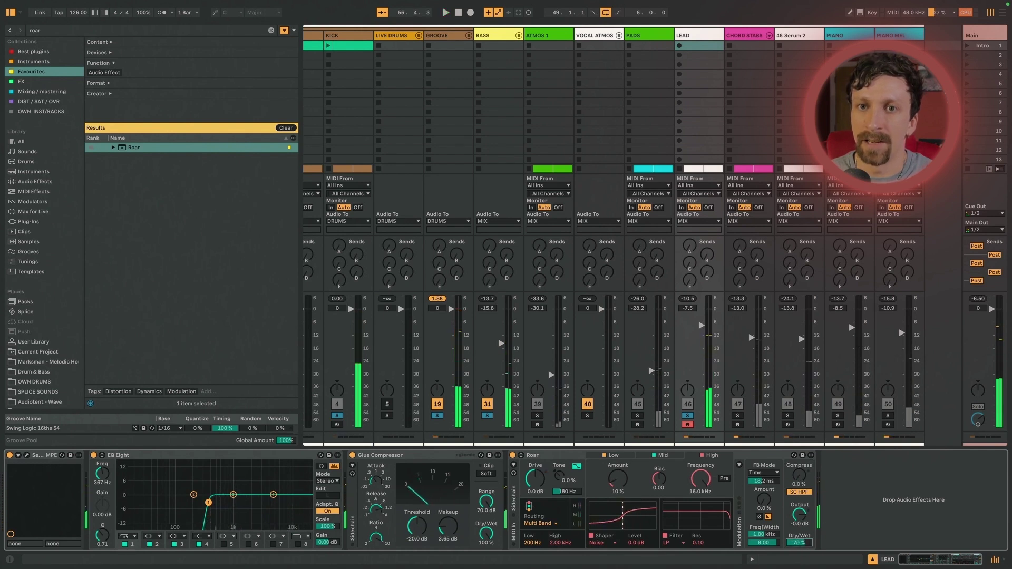
key("space")
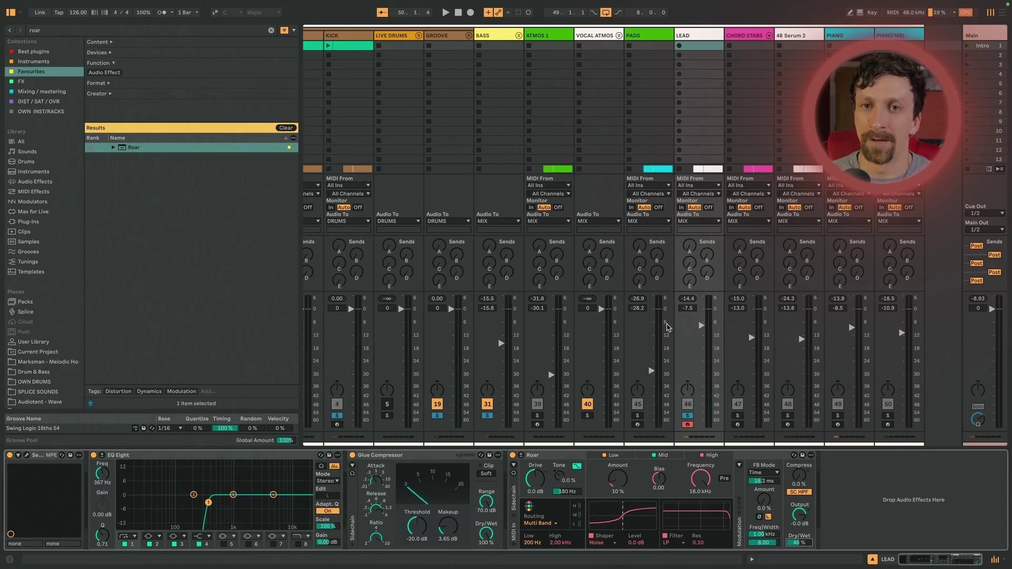
Clear the browser search and add a second EQ Eight after Roar on the LEAD track.
left_click(558, 455)
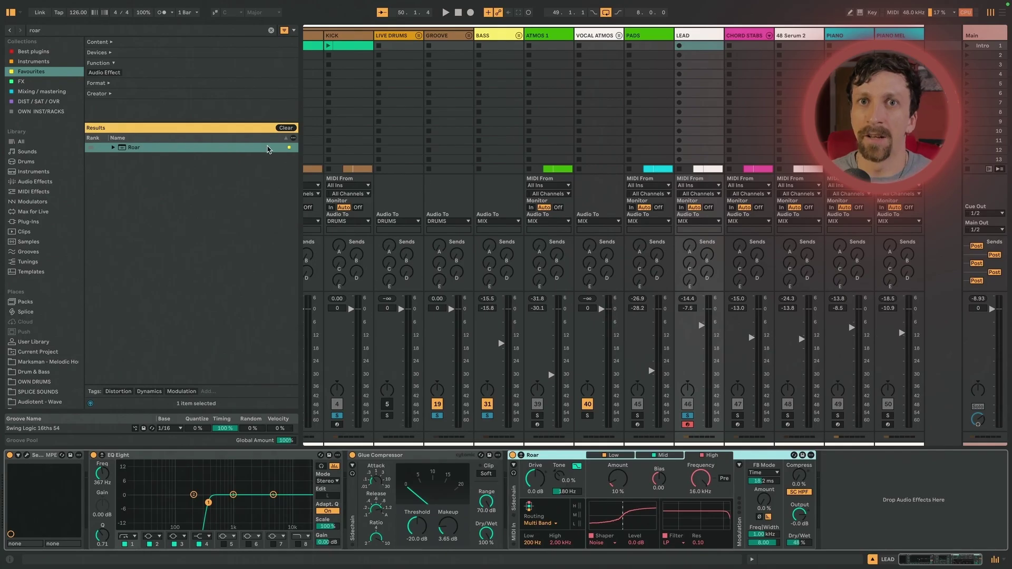
left_click(271, 458)
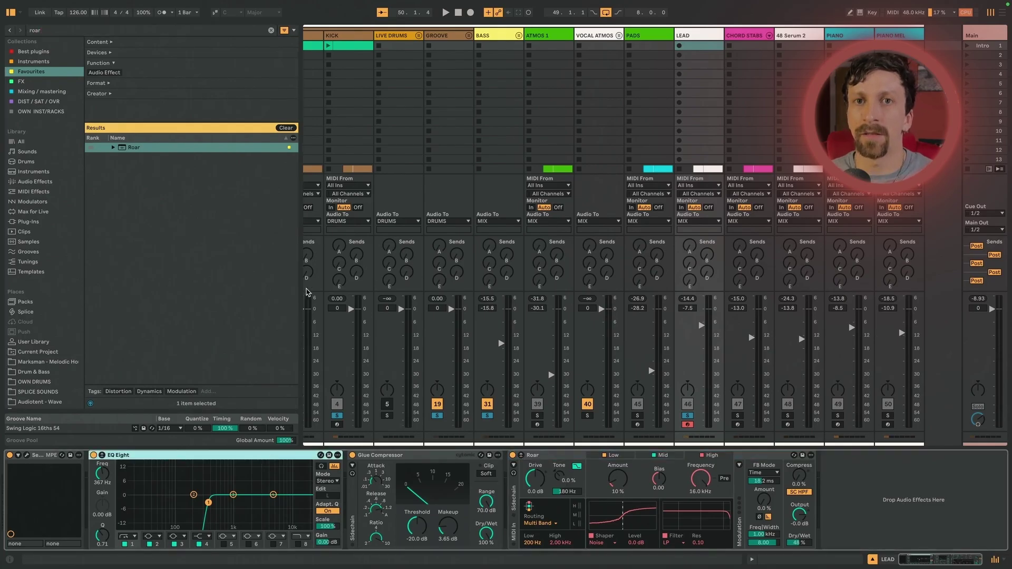
left_click(271, 30)
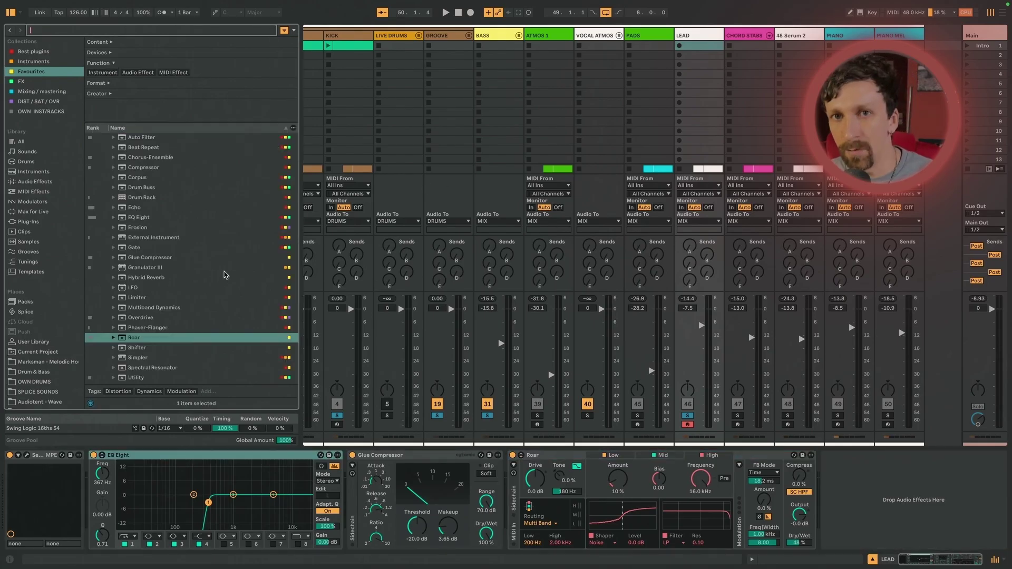
left_click(170, 229)
left_click(149, 220)
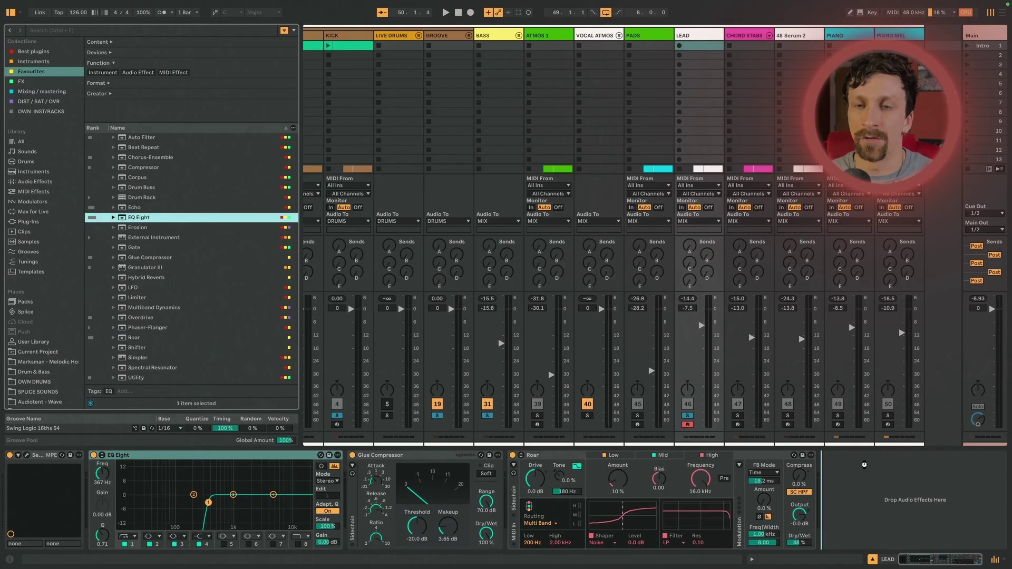
left_click_drag(865, 465, 865, 464)
Play the loop and shape the second EQ Eight with a low cut and dips of -1.86 dB at 2.11 kHz and -3.11 dB at 527 Hz.
key("space")
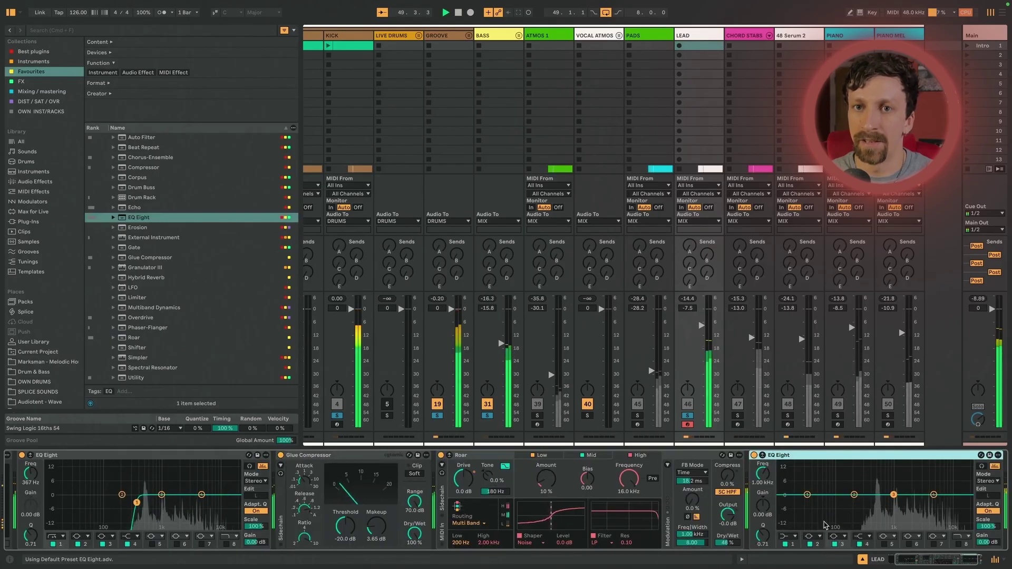
left_click(789, 537)
left_click(789, 471)
left_click_drag(808, 495, 913, 486)
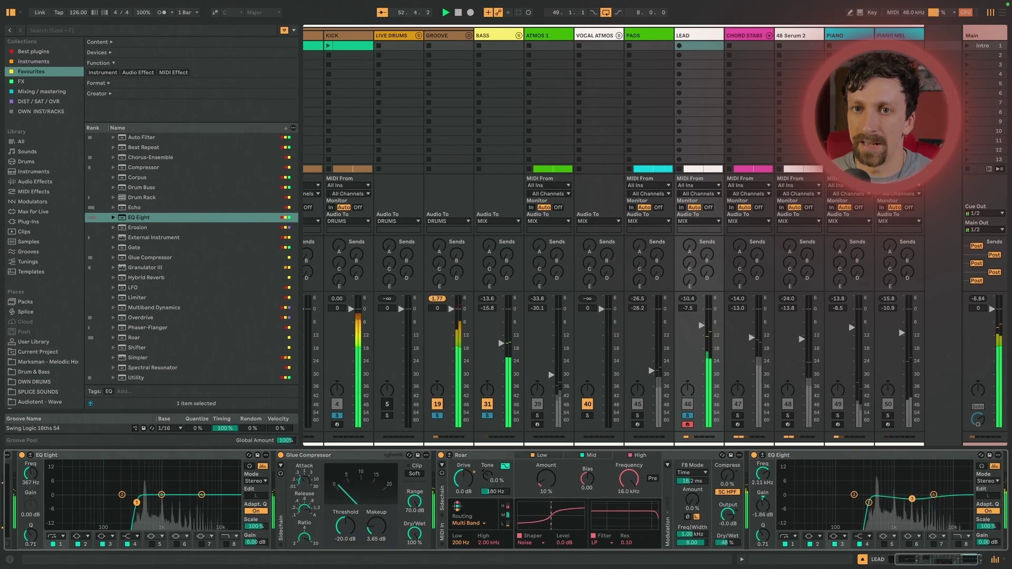
left_click_drag(854, 495, 878, 501)
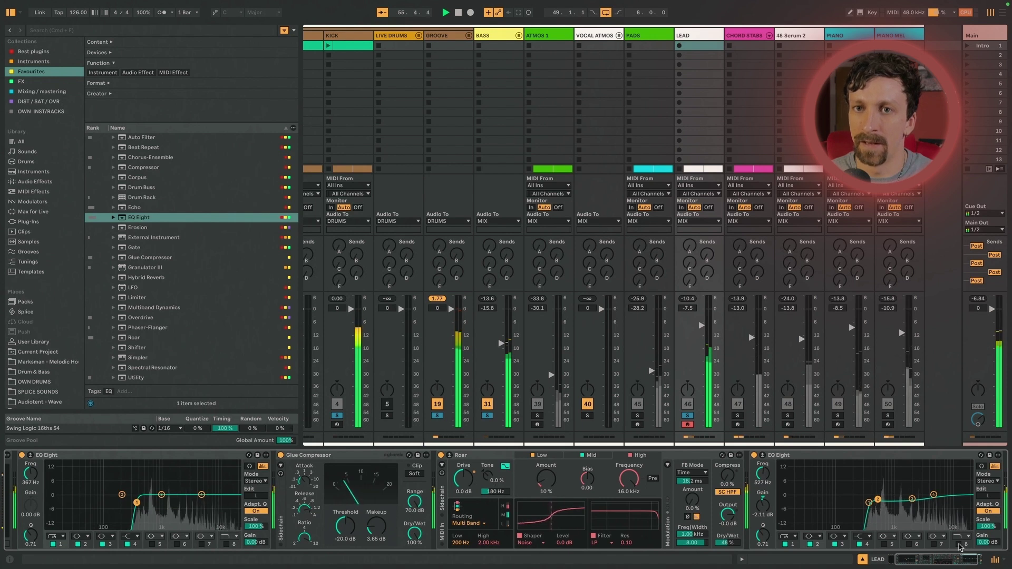
Enable band 8 of the second EQ Eight as a high cut at 9.35 kHz, then stop playback.
left_click(958, 545)
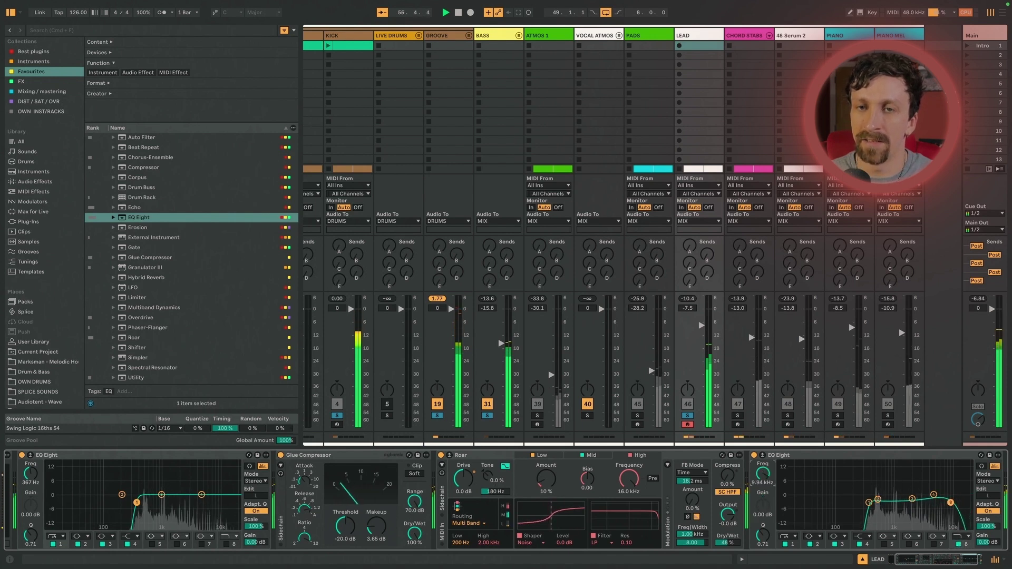
left_click_drag(951, 503, 950, 503)
key("space")
Search the browser for "choru" and add Chorus-Ensemble after the second EQ Eight.
left_click(164, 31)
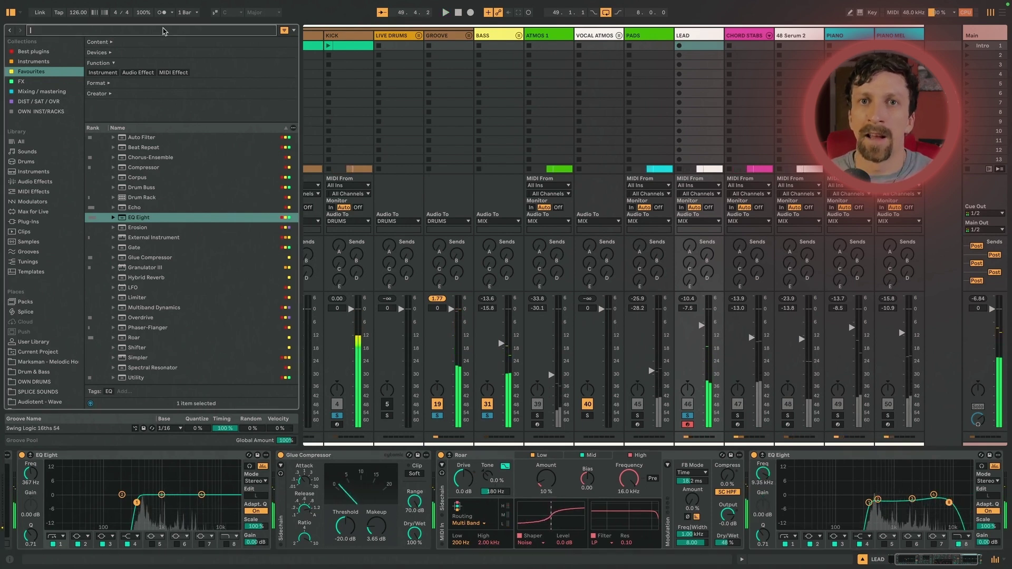
type("choru")
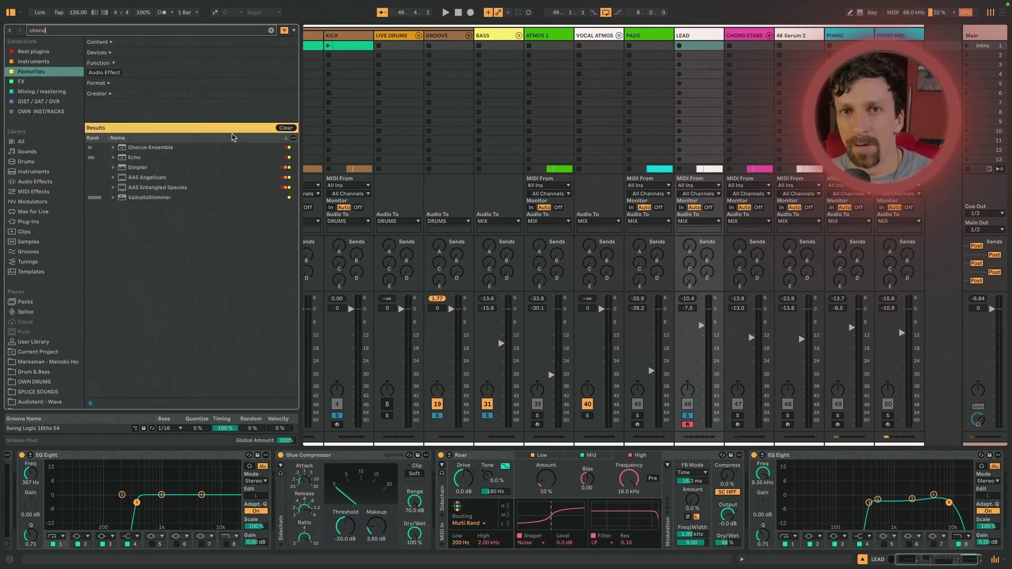
key("Down")
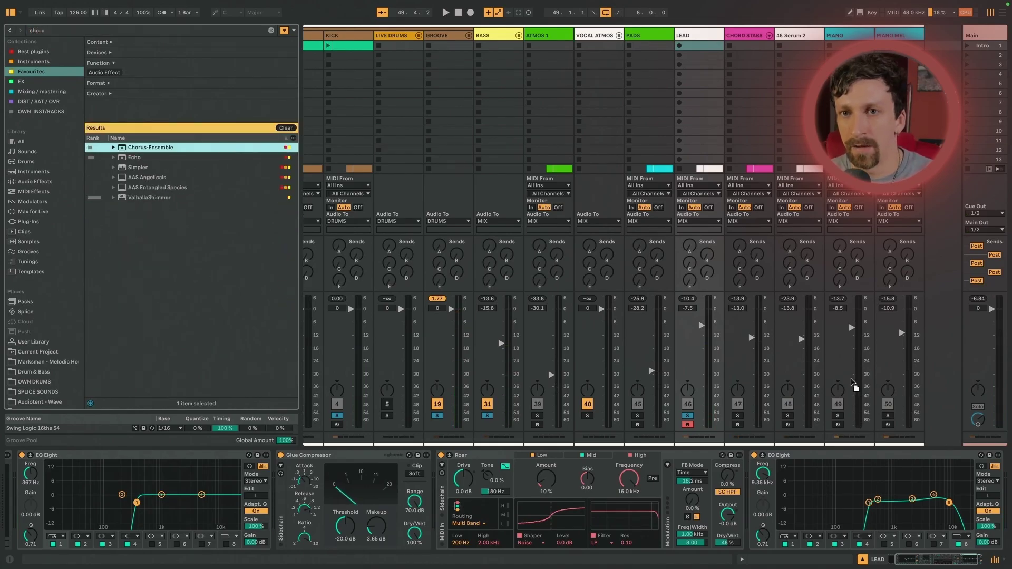
left_click_drag(852, 385, 1005, 514)
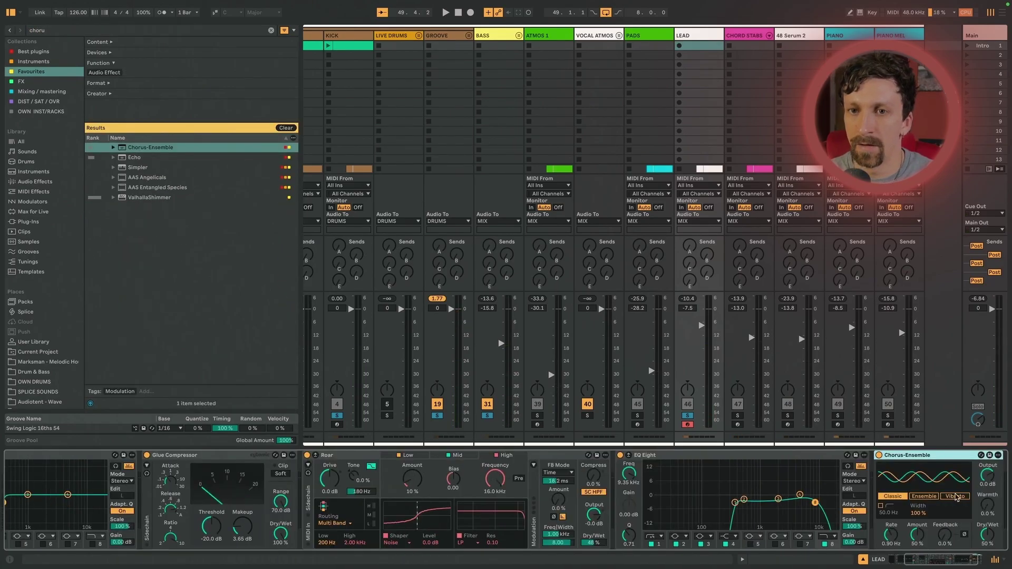
Play the loop and set Chorus-Ensemble's Amount to 100%, Rate to 0.19 Hz and Dry/Wet to 13%.
key("space")
left_click(955, 497)
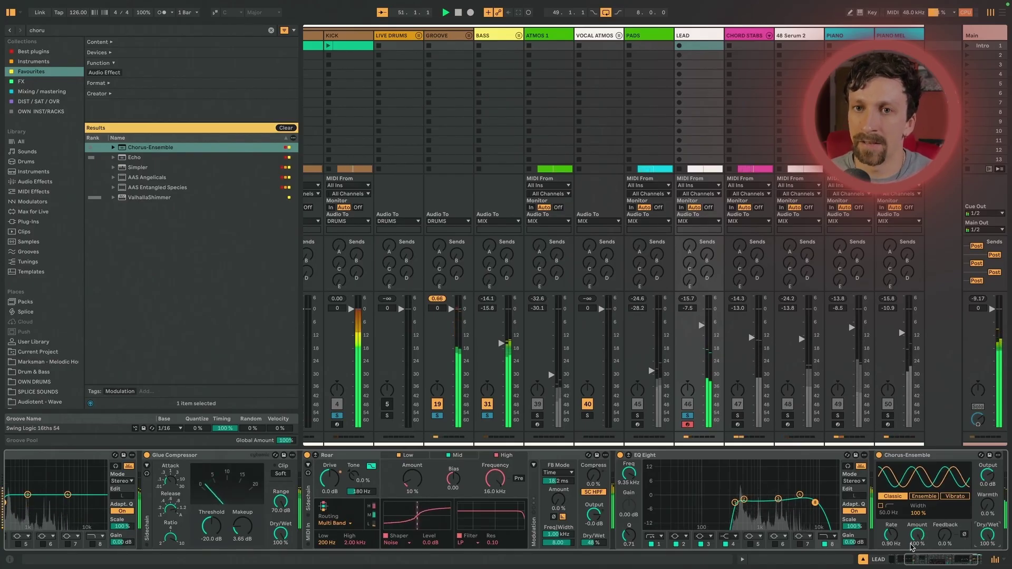
left_click_drag(892, 534, 891, 568)
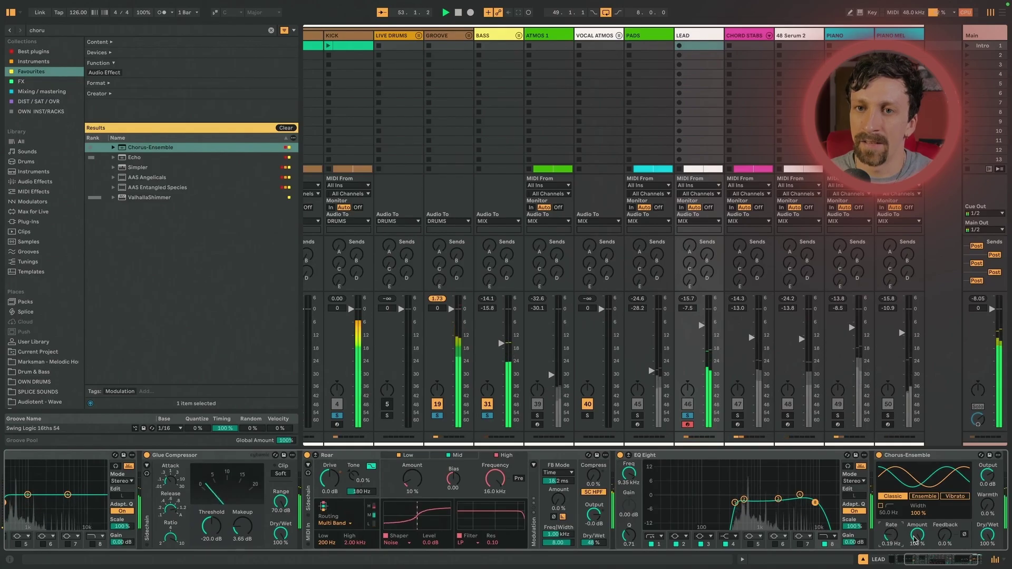
left_click_drag(988, 534, 987, 549)
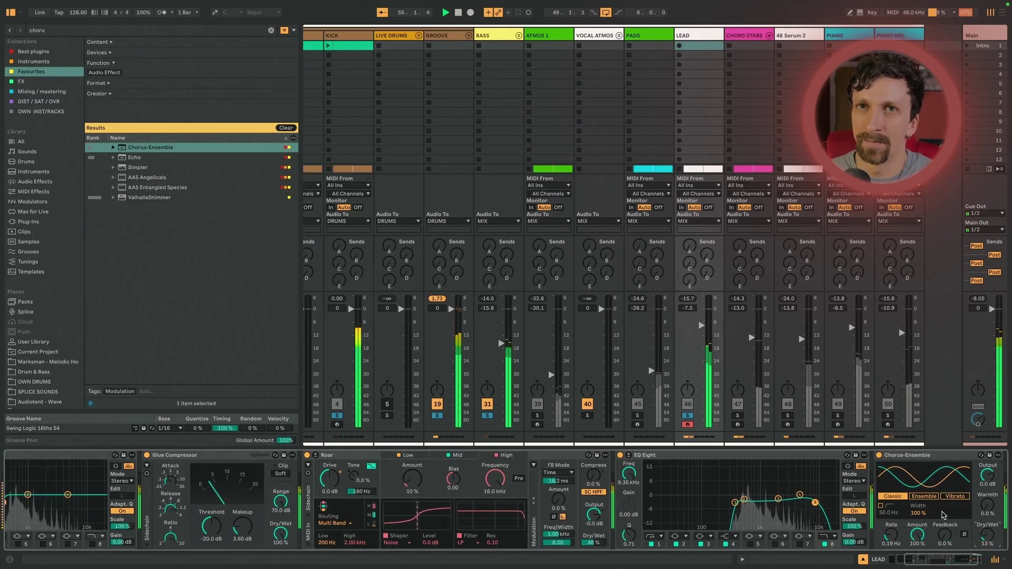
Stop playback, search the browser for "echo" and add Echo after Chorus-Ensemble on the LEAD track.
scroll(944, 515, "right", 3)
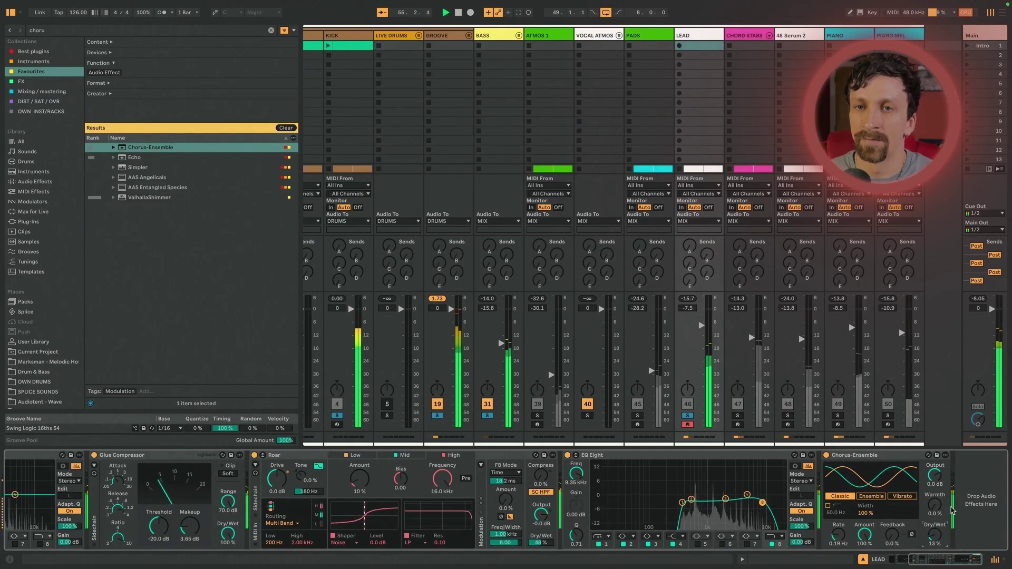
left_click(189, 31)
key("BackSpace")
key("BackSpace")
key("BackSpace")
key("BackSpace")
key("BackSpace")
type("ec")
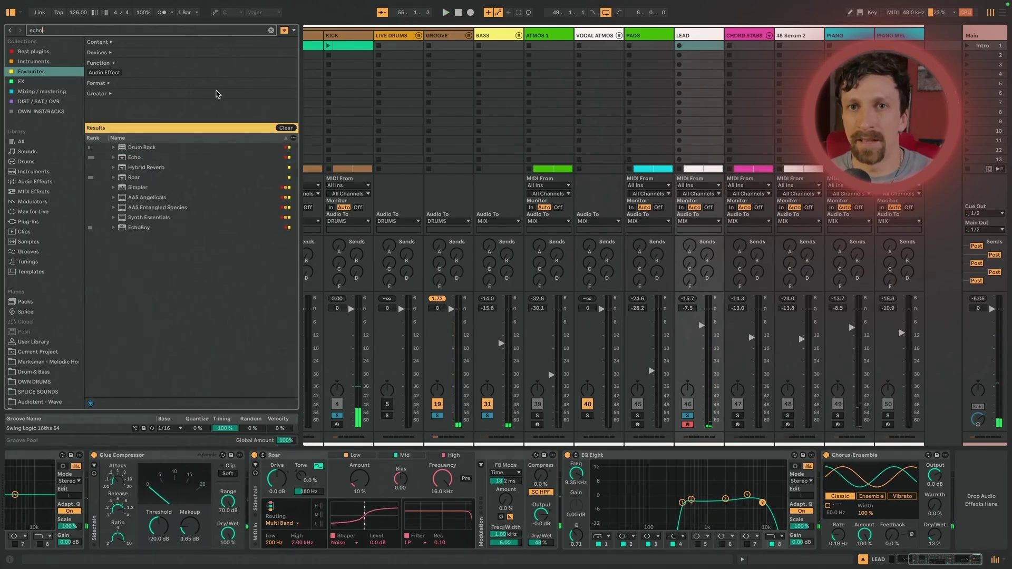
left_click_drag(241, 157, 995, 483)
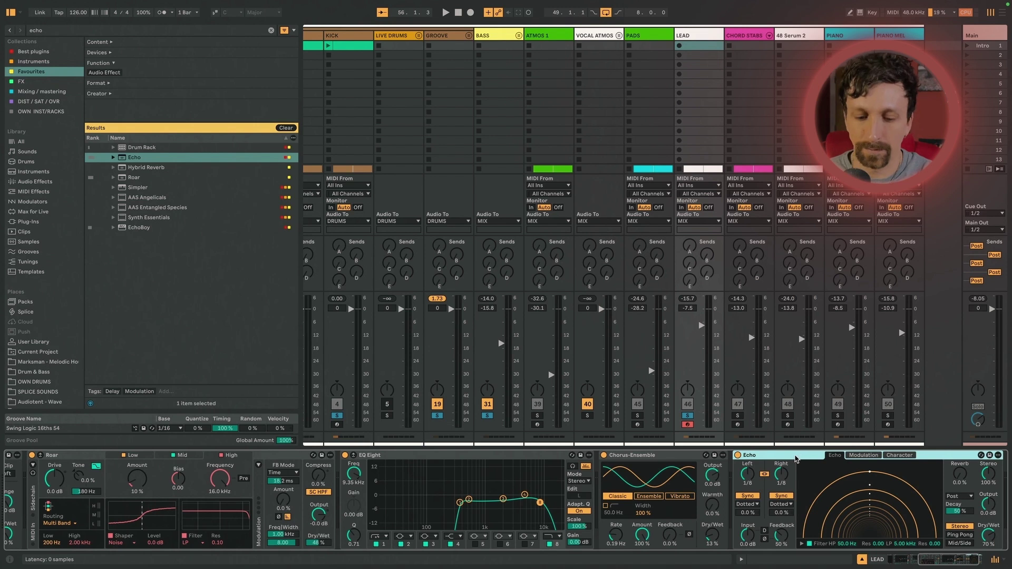
Group Echo into an Audio Effect Rack, add a second empty chain, and select the Echo chain.
key("ctrl+g")
key("ctrl+z")
key("ctrl+g")
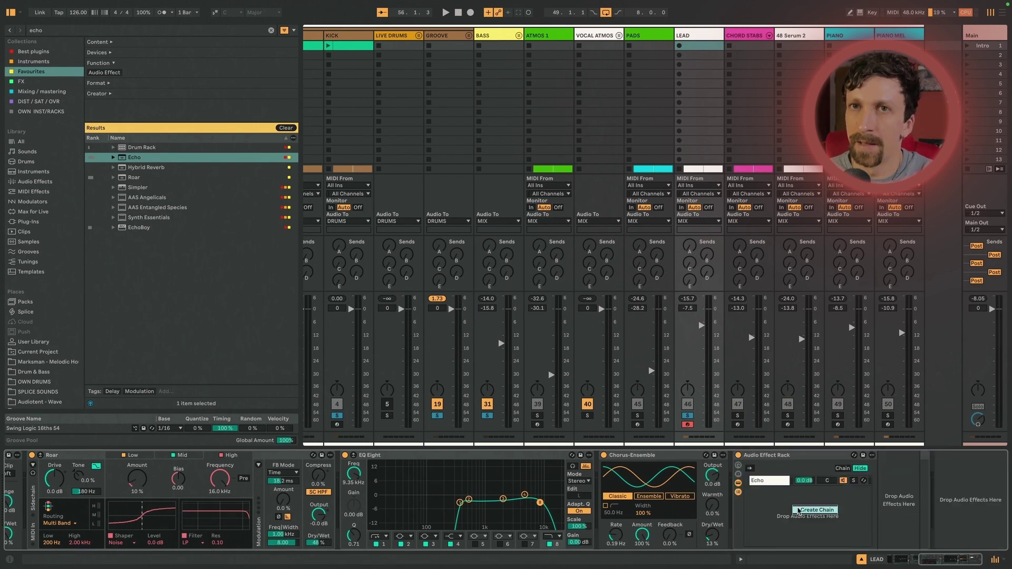
left_click(823, 510)
left_click(770, 481)
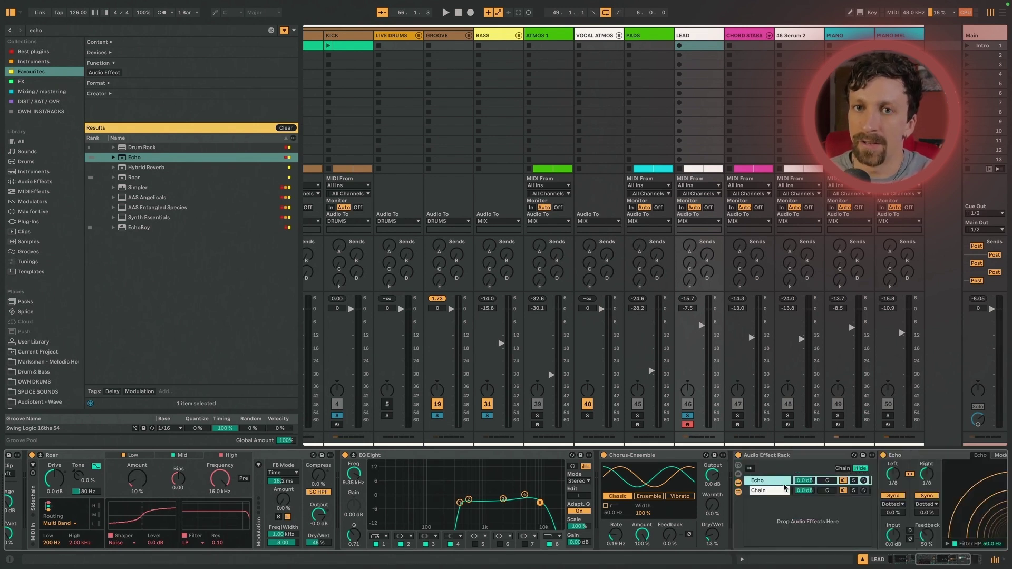
Play the loop, set Echo to Ping Pong at 100% Dry/Wet, and narrow its filter to HP 675 Hz and LP 3.58 kHz.
key("space")
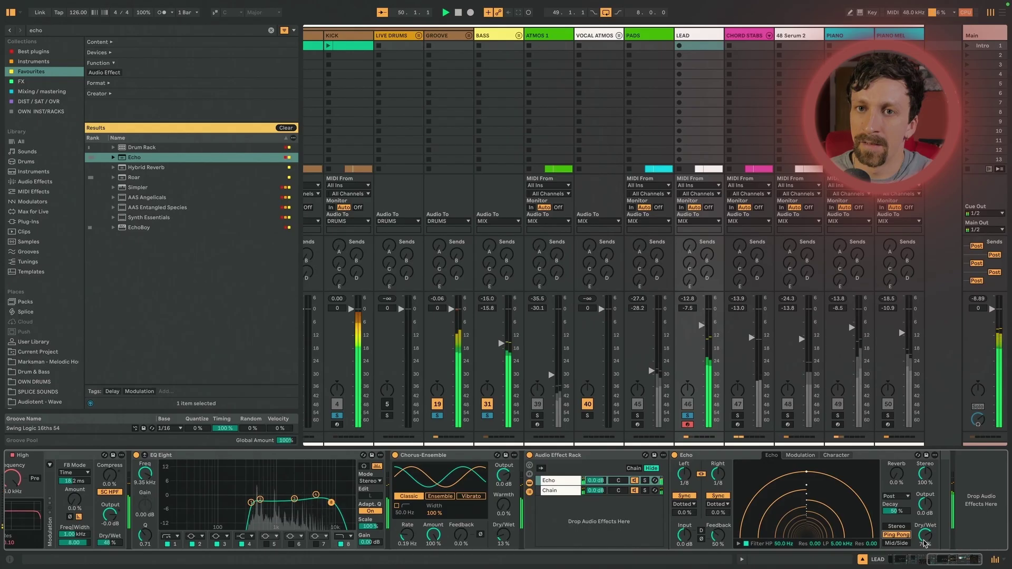
left_click(836, 455)
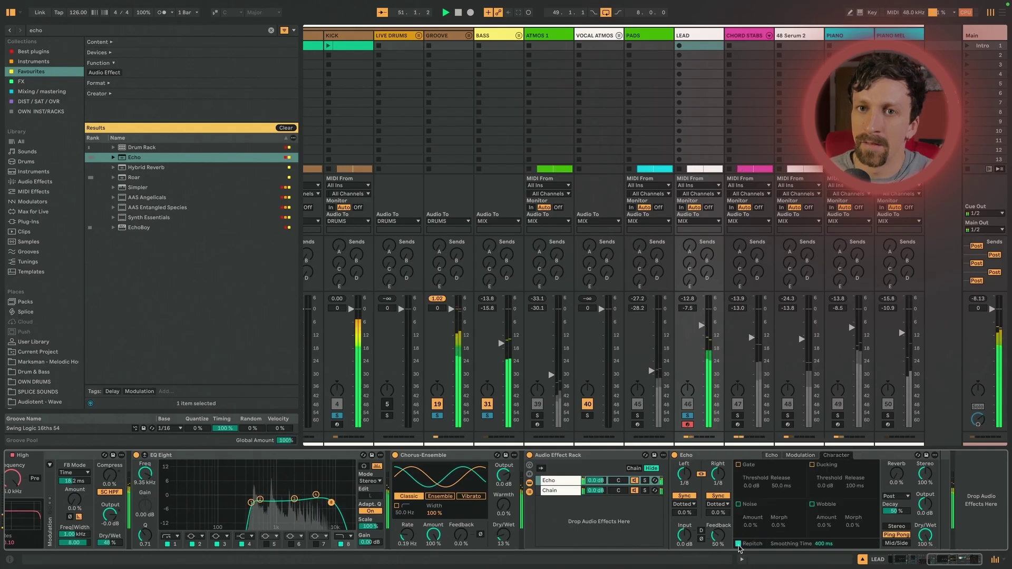
left_click(771, 455)
left_click(739, 543)
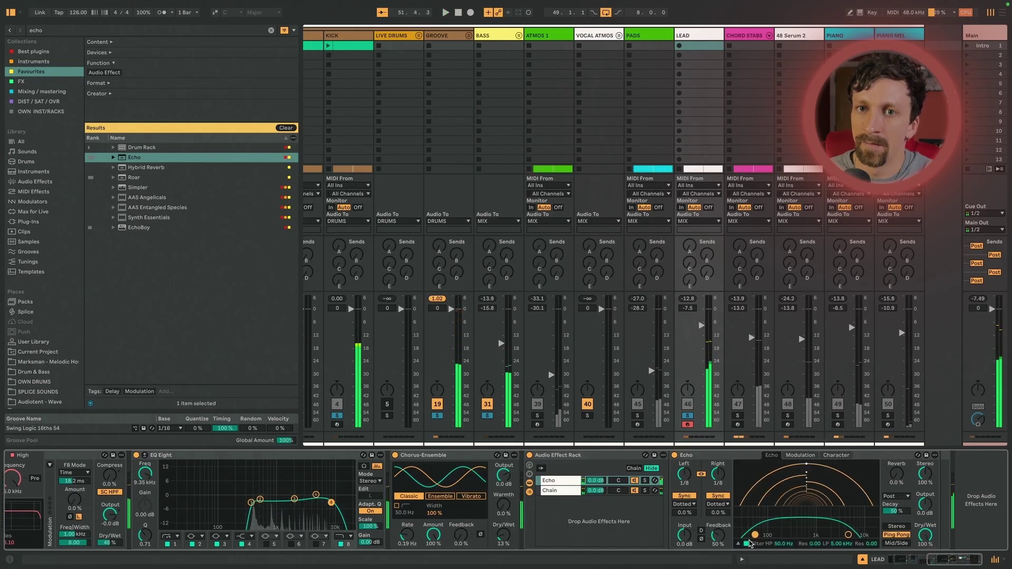
left_click_drag(752, 535, 807, 529)
Restart playback, set Echo's Reverb to 14%, and adjust its filter to HP 577 Hz and LP 2.98 kHz.
key("space")
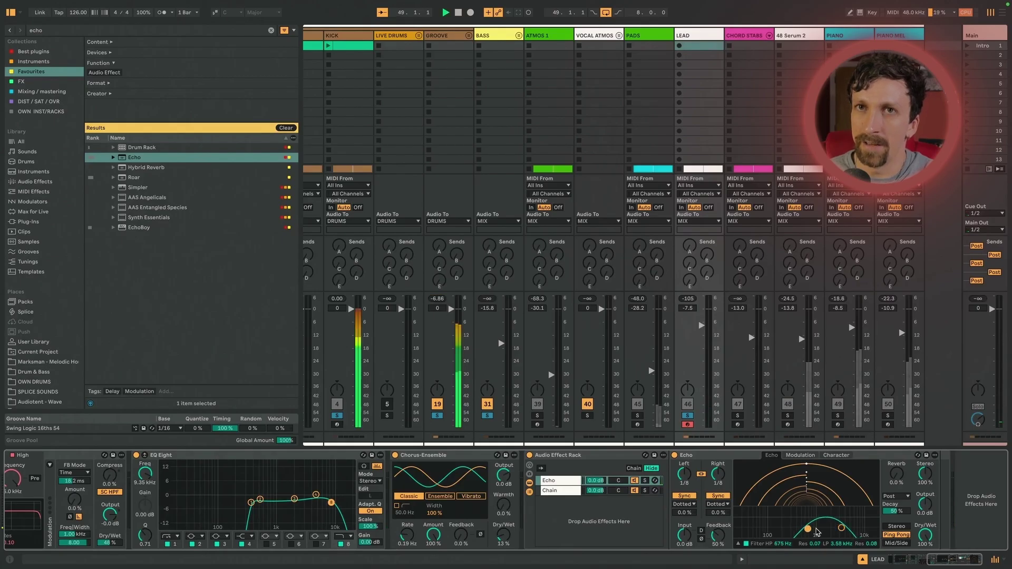
left_click_drag(905, 478, 906, 471)
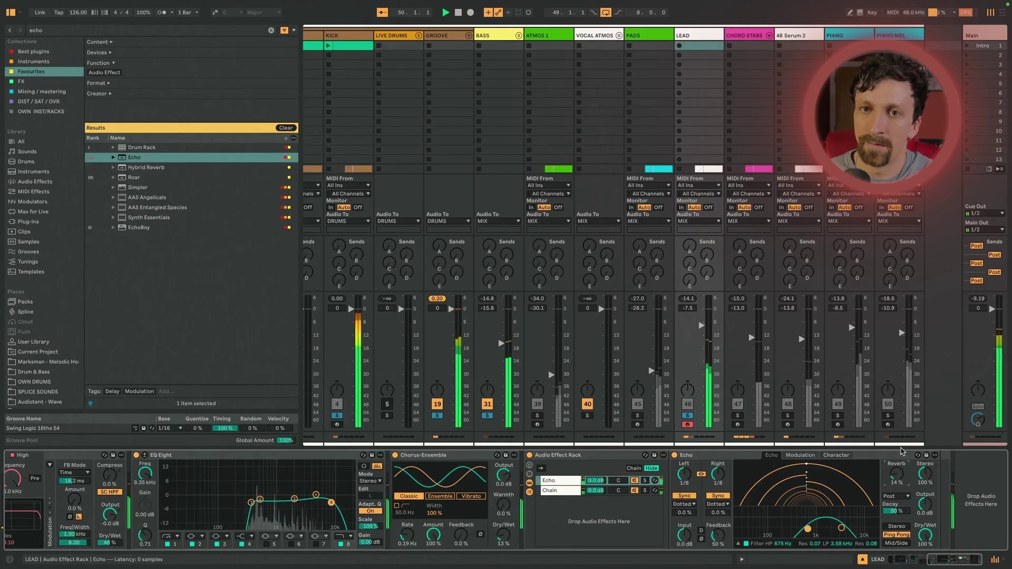
left_click_drag(843, 530, 838, 526)
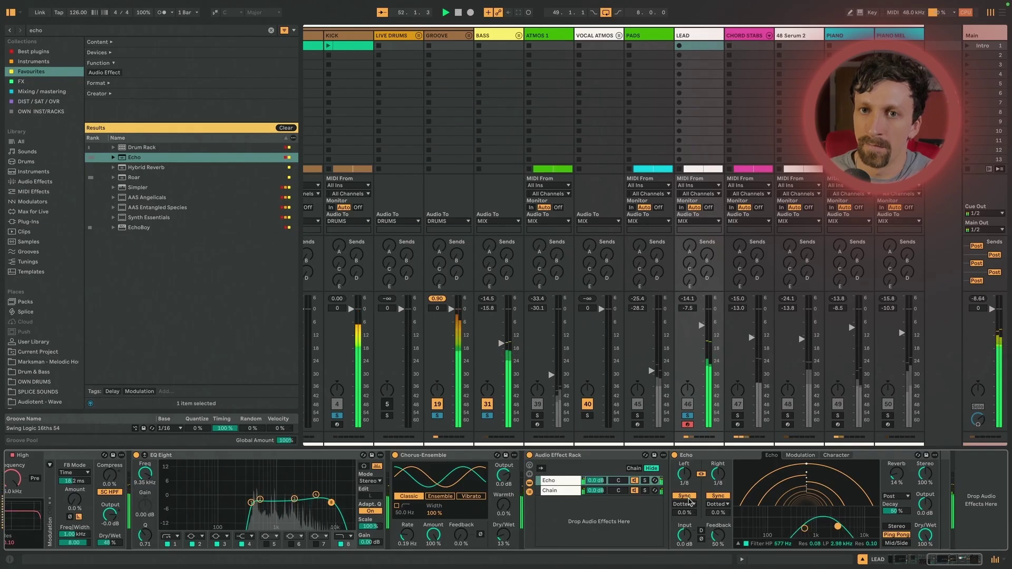
Set Echo's Feedback to 45% and the Echo chain's volume to about -11 dB, then replay the loop.
left_click_drag(730, 542, 729, 546)
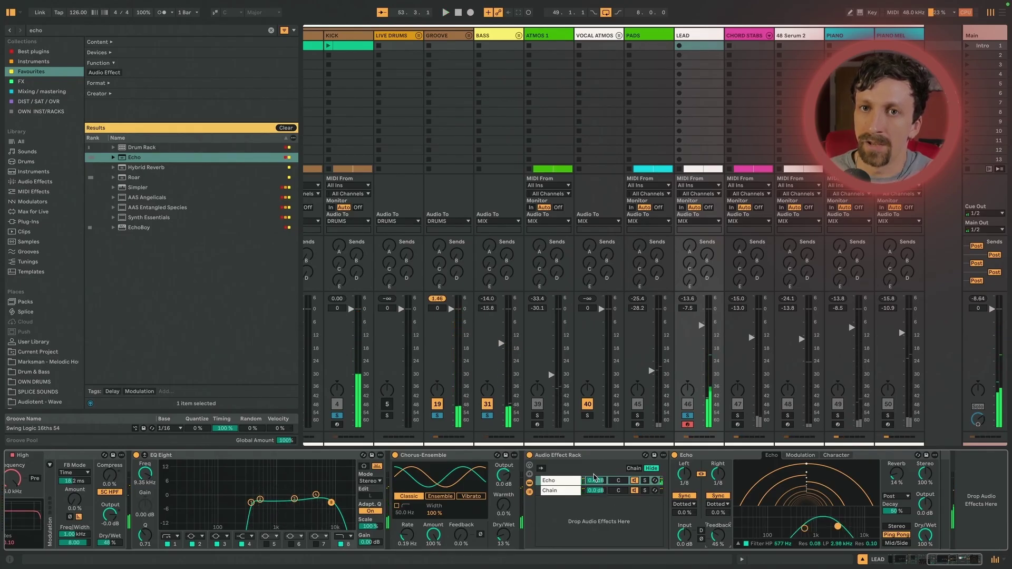
left_click_drag(595, 481, 596, 492)
key("space")
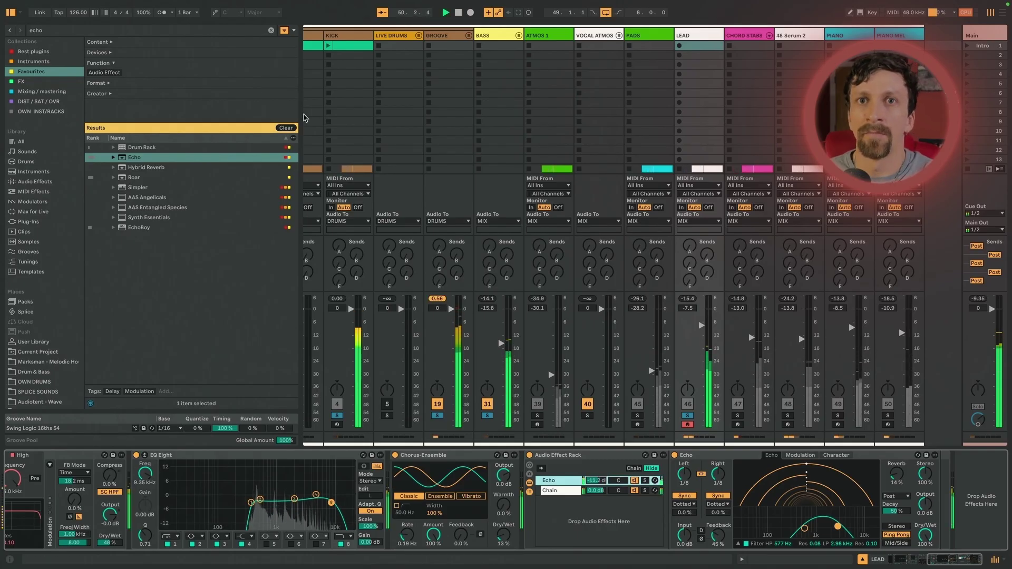
Stop playback, search the browser for "vint" and add ValhallaVintageVerb after the Audio Effect Rack on the LEAD track.
left_click(190, 33)
type("vint")
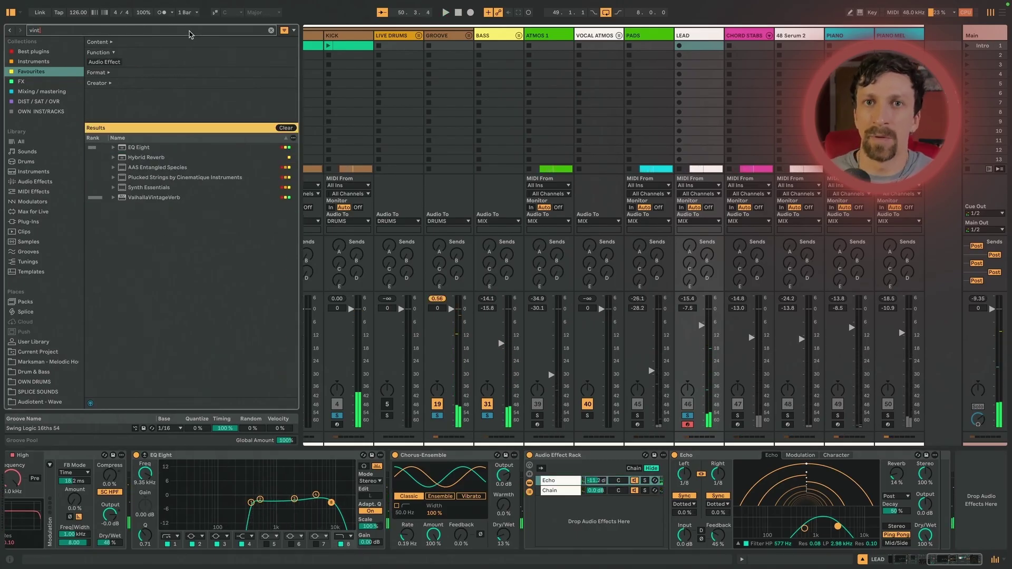
double_click(154, 197)
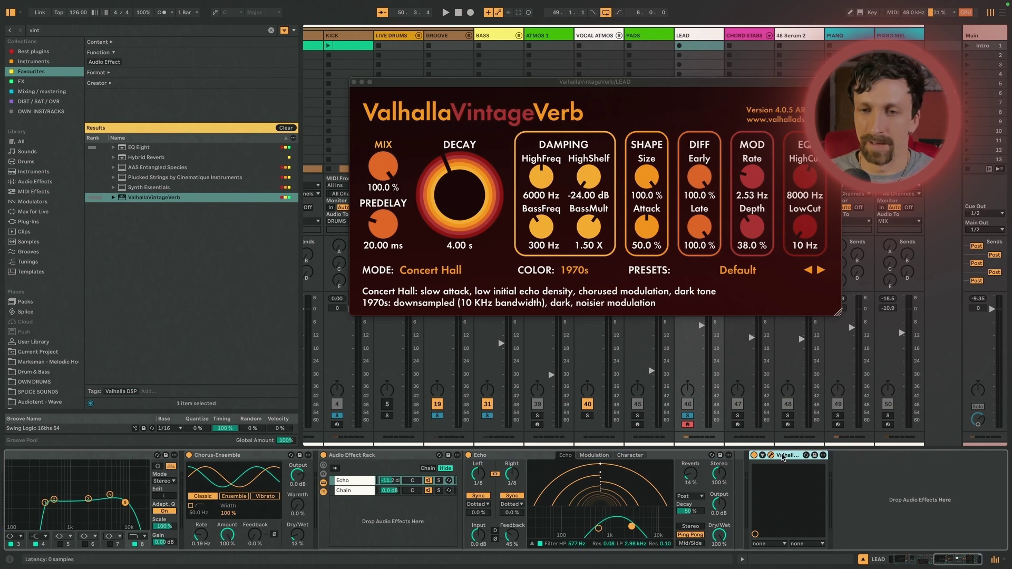
Group ValhallaVintageVerb into an Audio Effect Rack on the LEAD track, add an empty parallel chain, and select the reverb chain.
right_click(783, 458)
left_click(764, 493)
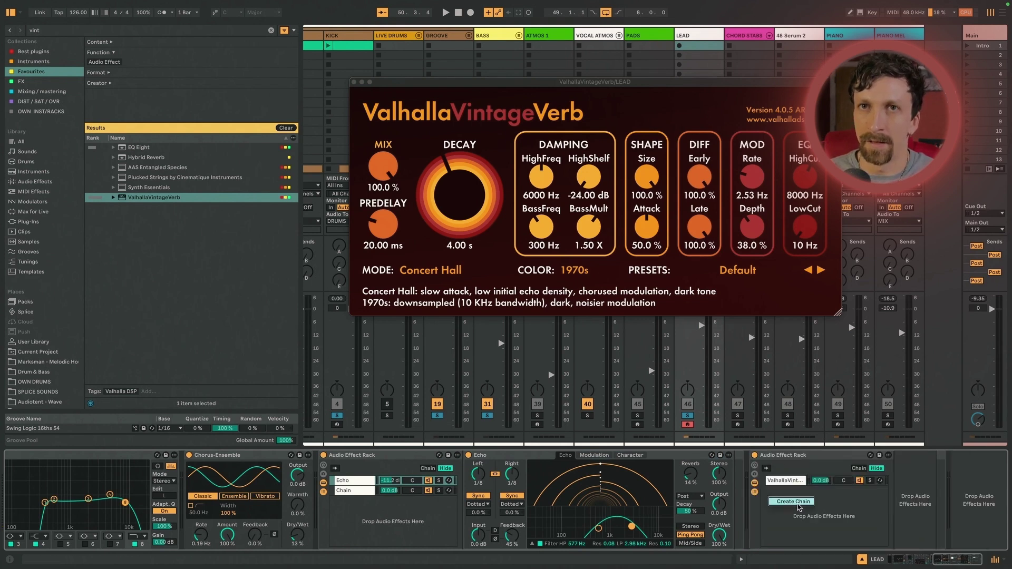
left_click(797, 502)
left_click(785, 484)
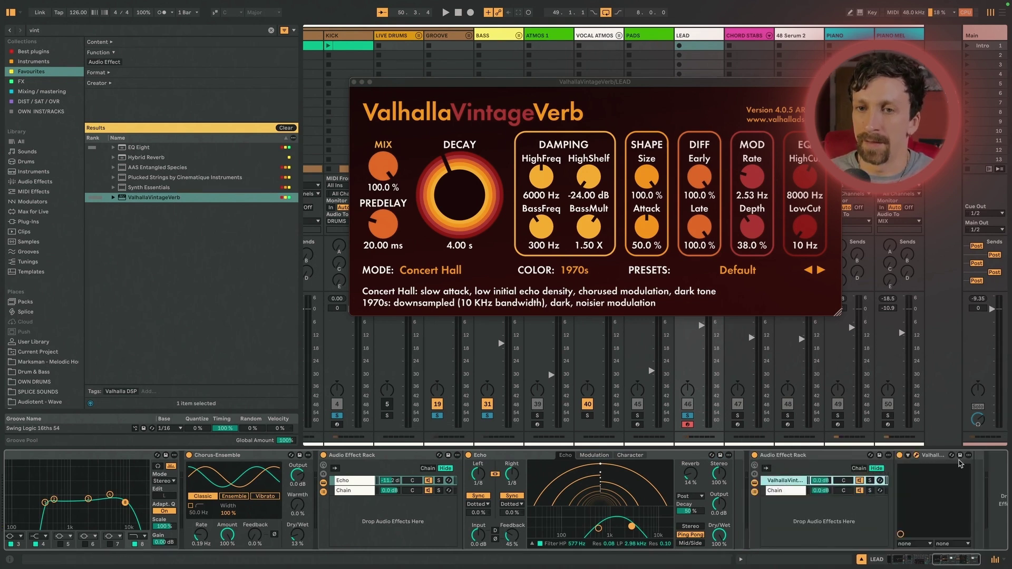
During playback, set VintageVerb to HighCut 4700 Hz, LowCut 480 Hz and Decay 5.15 s, lower its chain to about -14.6 dB, and close the plug-in window.
key("space")
left_click_drag(806, 231, 810, 211)
left_click_drag(461, 219, 466, 210)
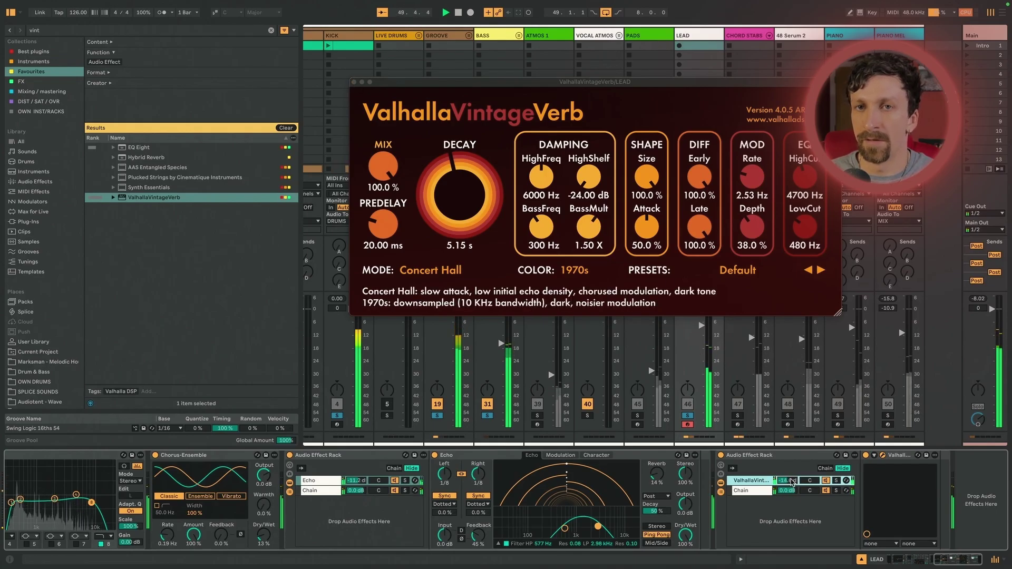
left_click(354, 82)
Copy the kick-sidechained Compressor from the ROLLER track inside the BASS group to the end of the LEAD track's device chain.
left_click(509, 47)
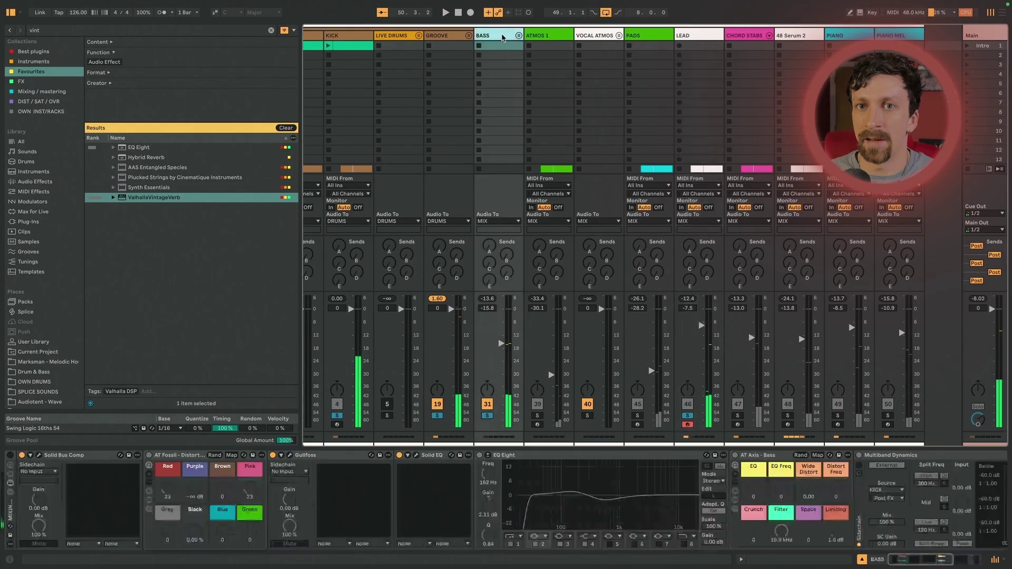
left_click(519, 35)
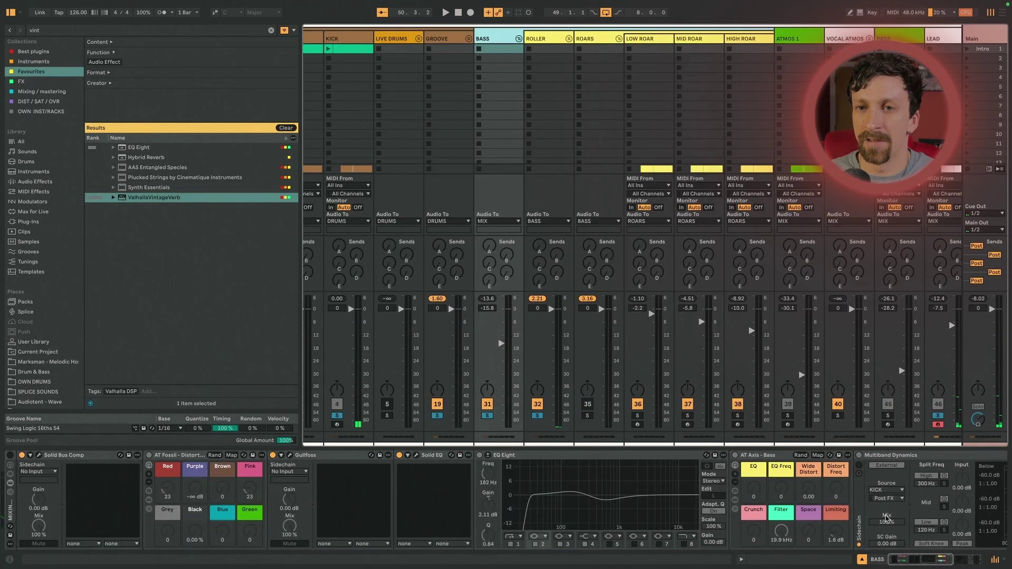
left_click(558, 40)
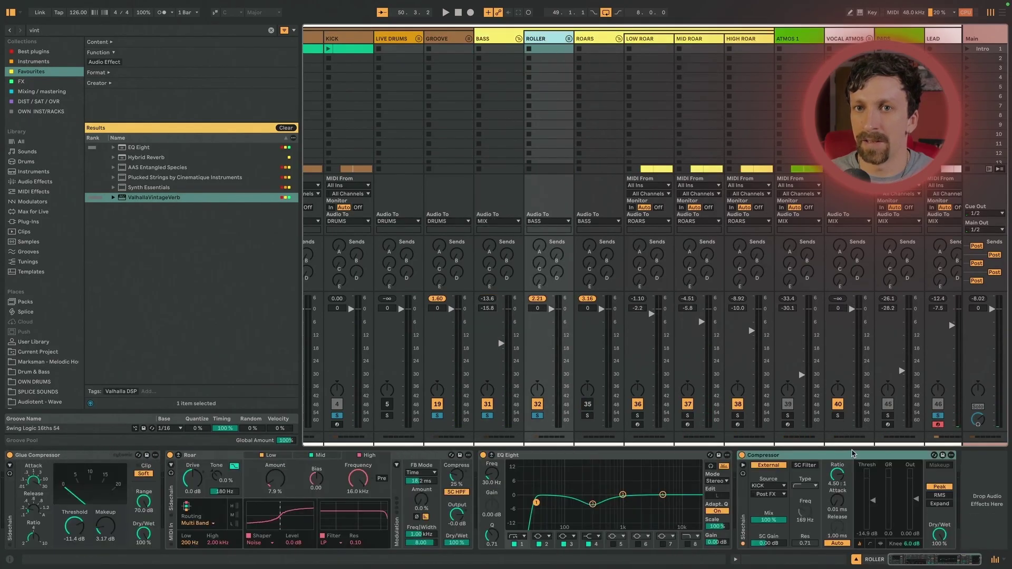
left_click(519, 38)
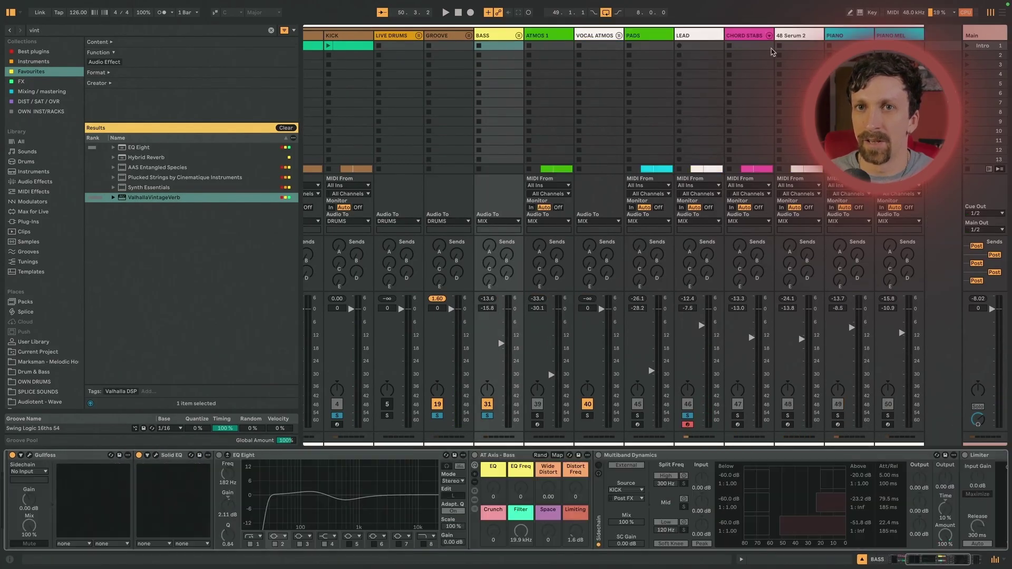
left_click(697, 38)
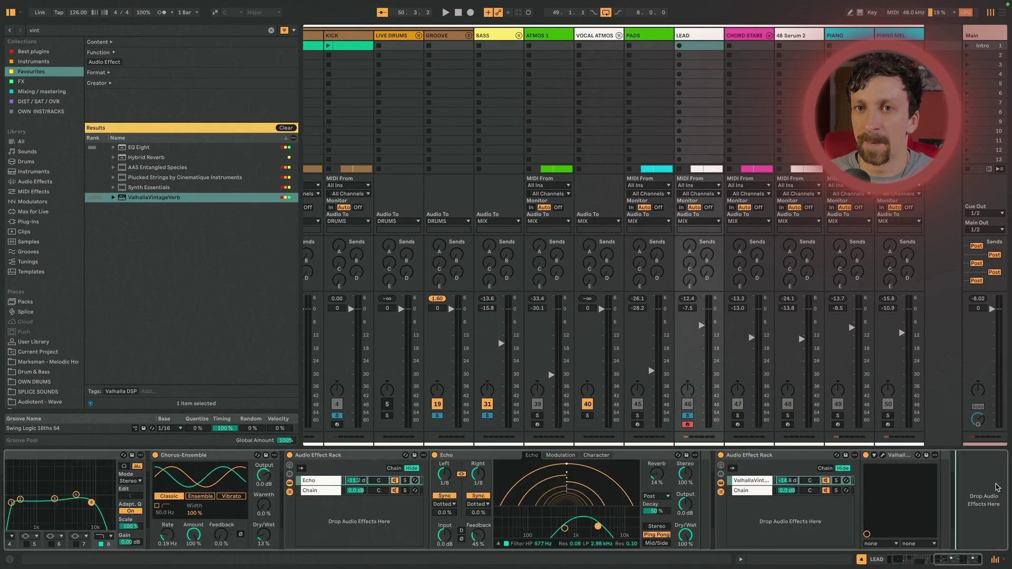
scroll(896, 501, "right", 5)
Play the loop and raise the threshold of the LEAD track's sidechain Compressor to about -7.3 dB.
key("space")
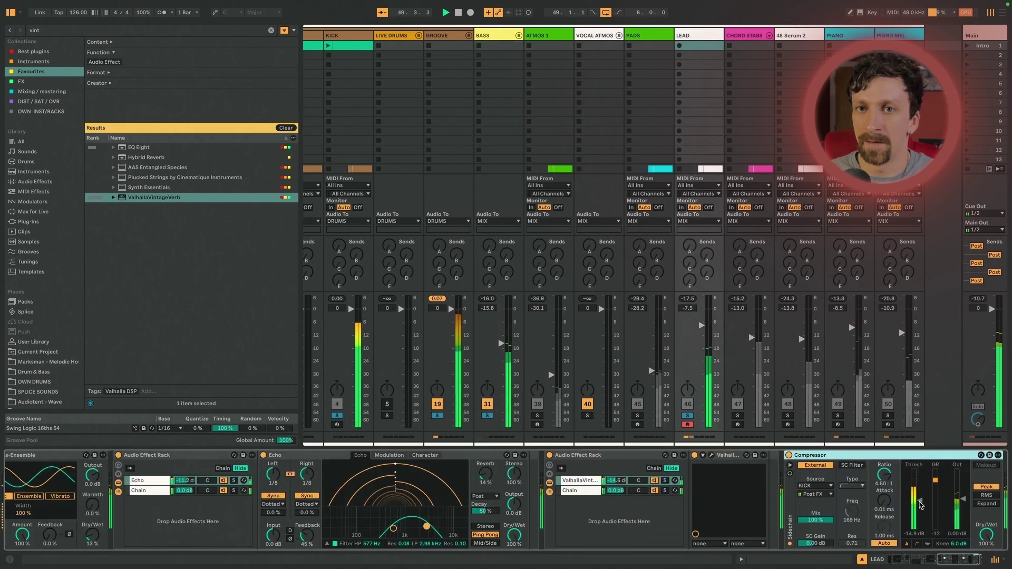
left_click_drag(920, 500, 920, 488)
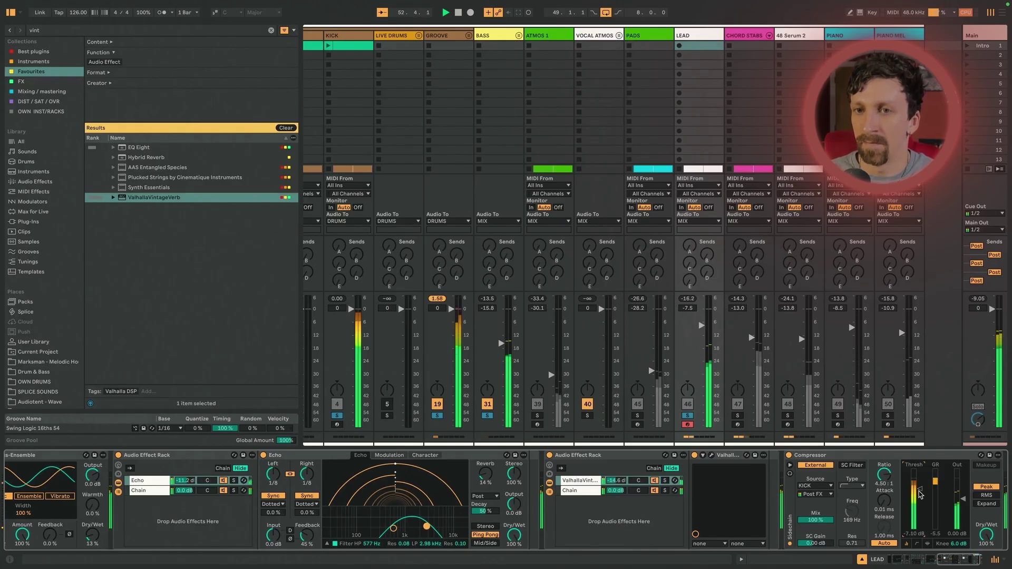
scroll(913, 500, "right", 2)
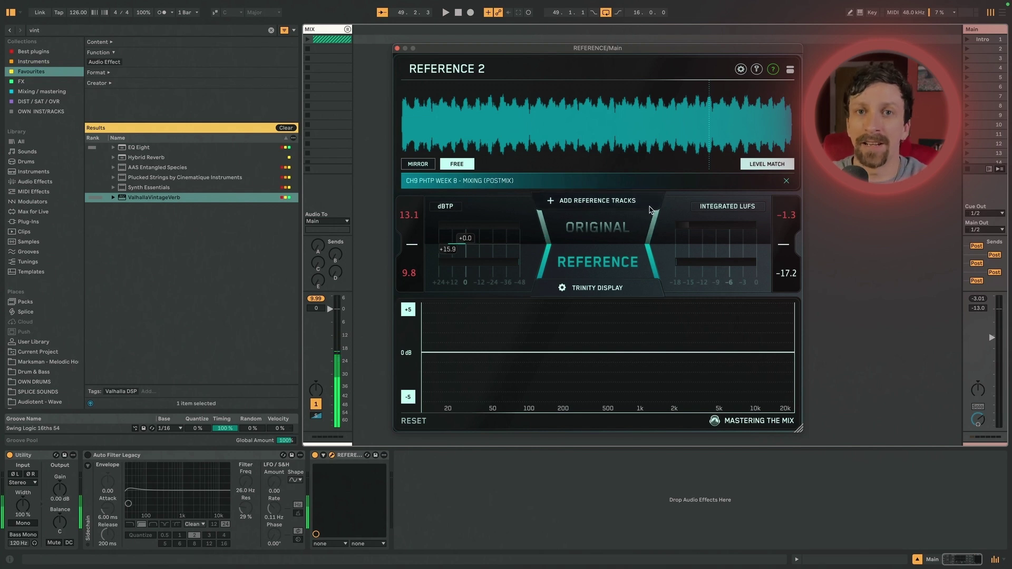
Play the track, compare the original mix with the loaded reference track in REFERENCE 2, and stop playback.
key("space")
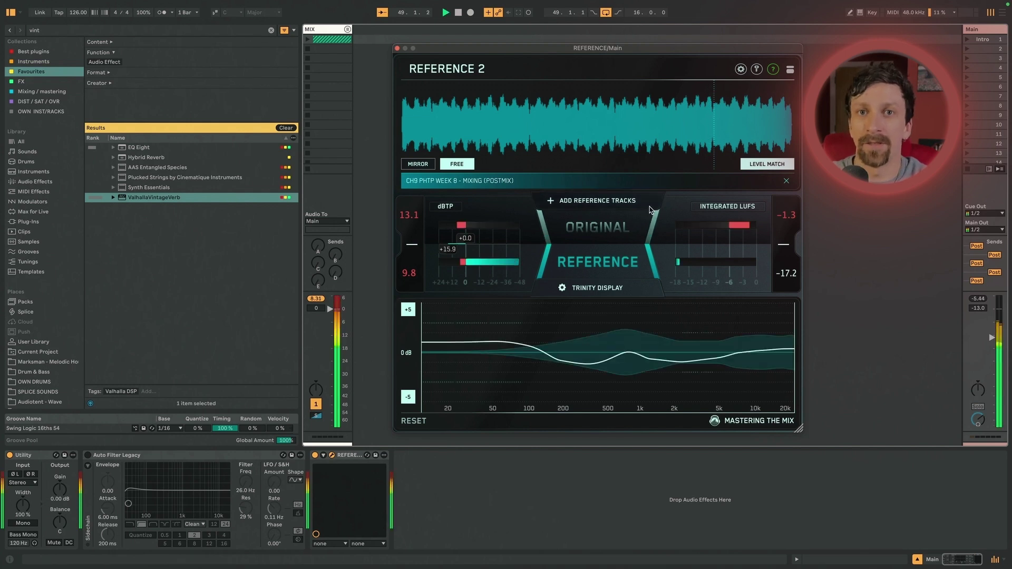
left_click(614, 228)
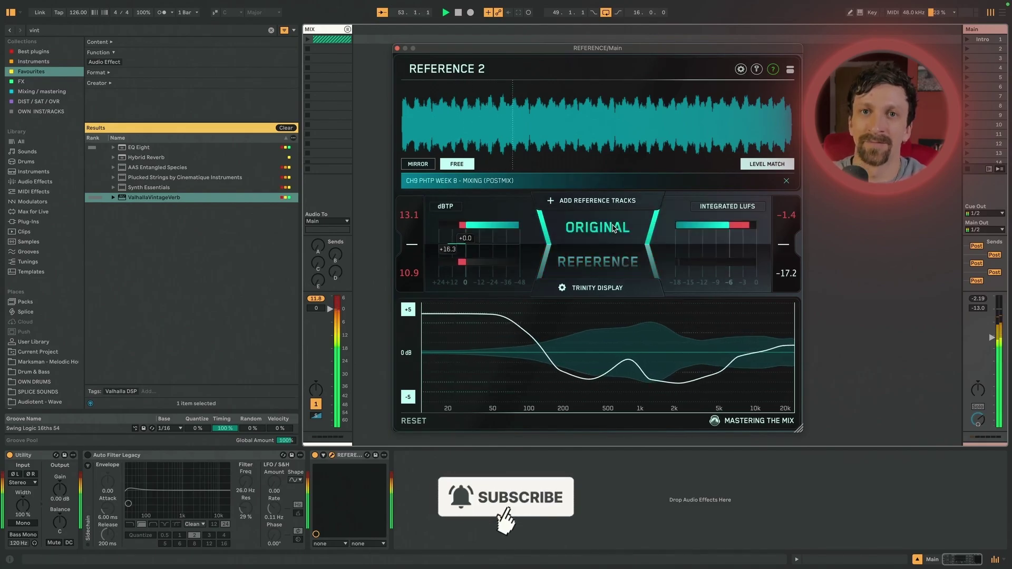
left_click(609, 268)
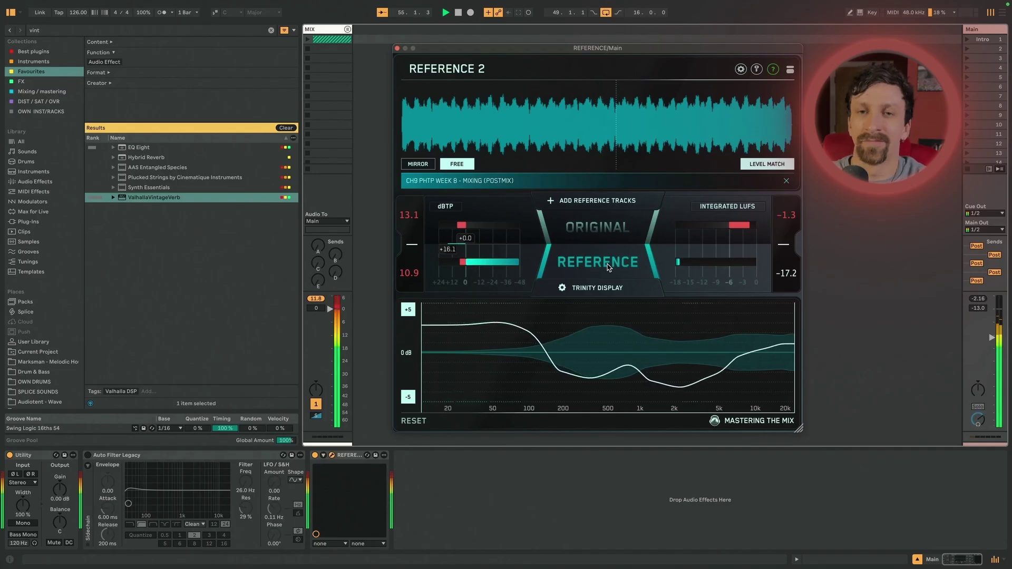
key("space")
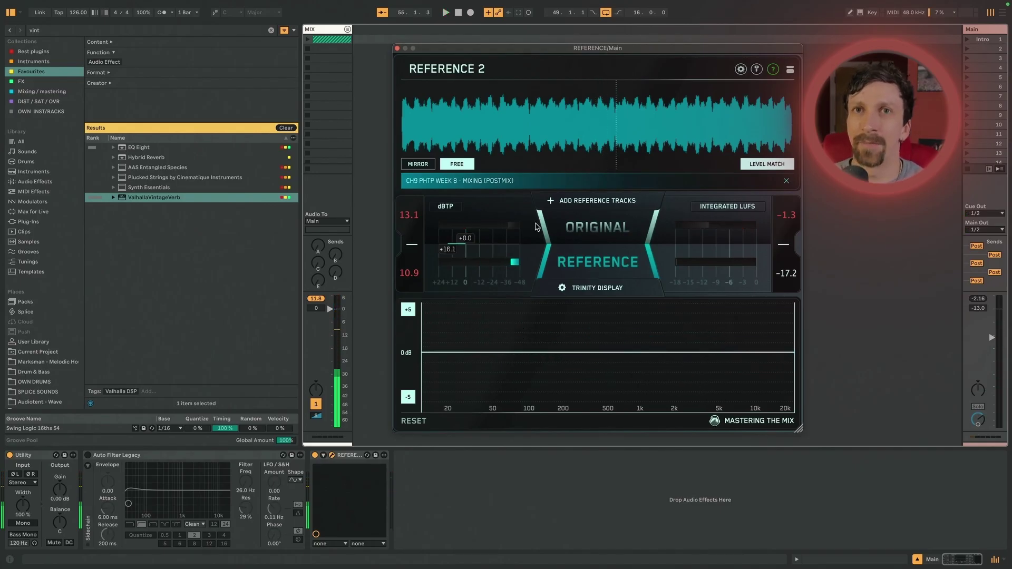